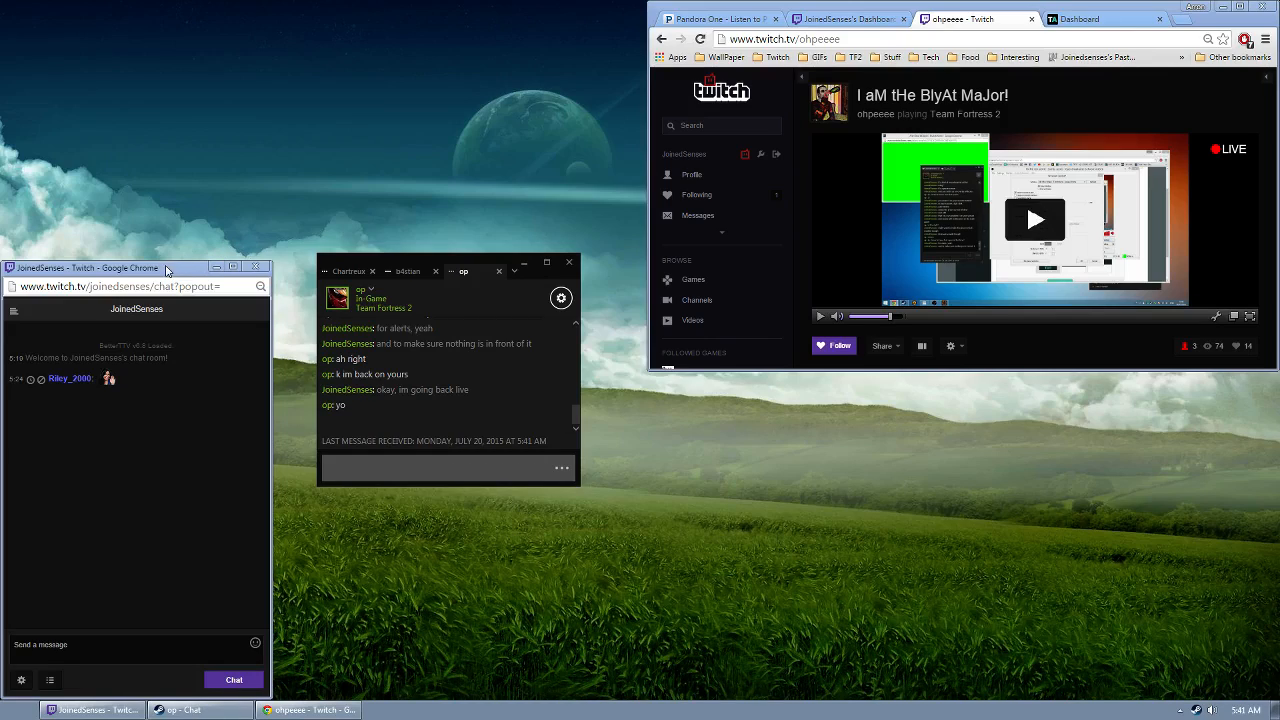
# - Shrink the popped-out Twitch chat window and switch it to BetterTTV's Black Chat (Chroma Key) mode
pyautogui.moveTo(161, 262); pyautogui.dragTo(165, 382)
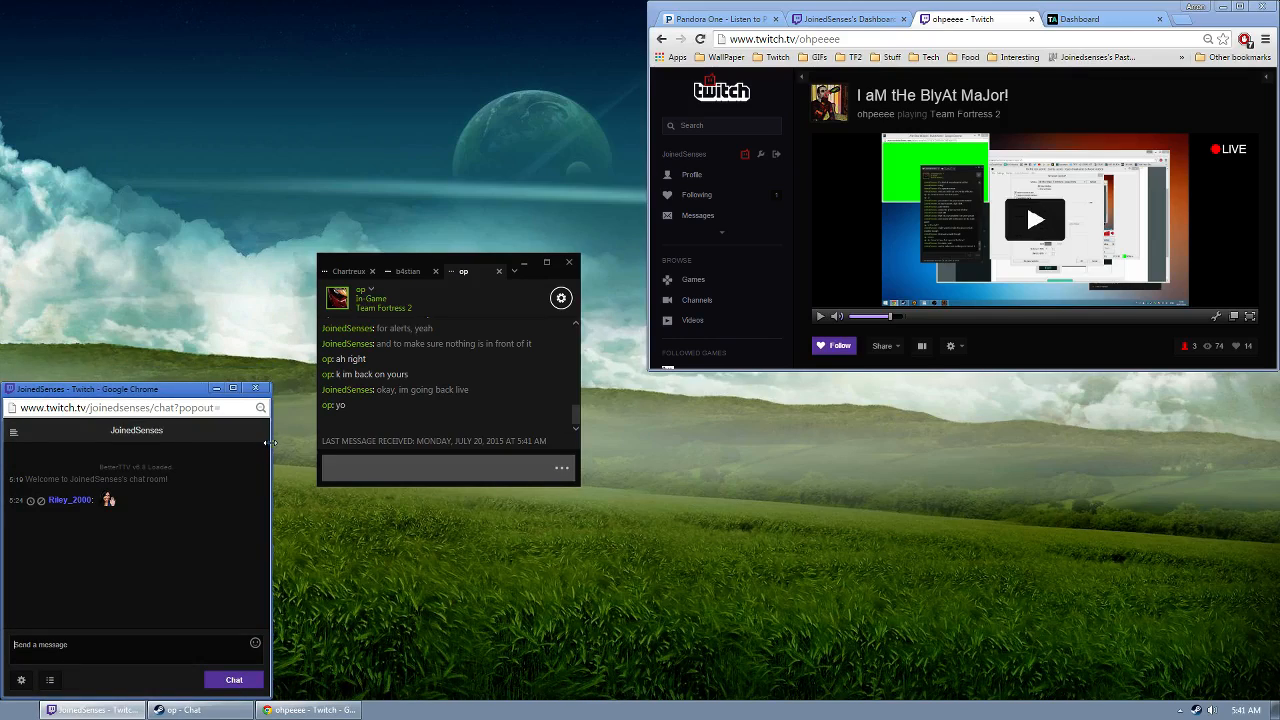
pyautogui.moveTo(270, 446); pyautogui.dragTo(202, 445)
pyautogui.click(21, 680)
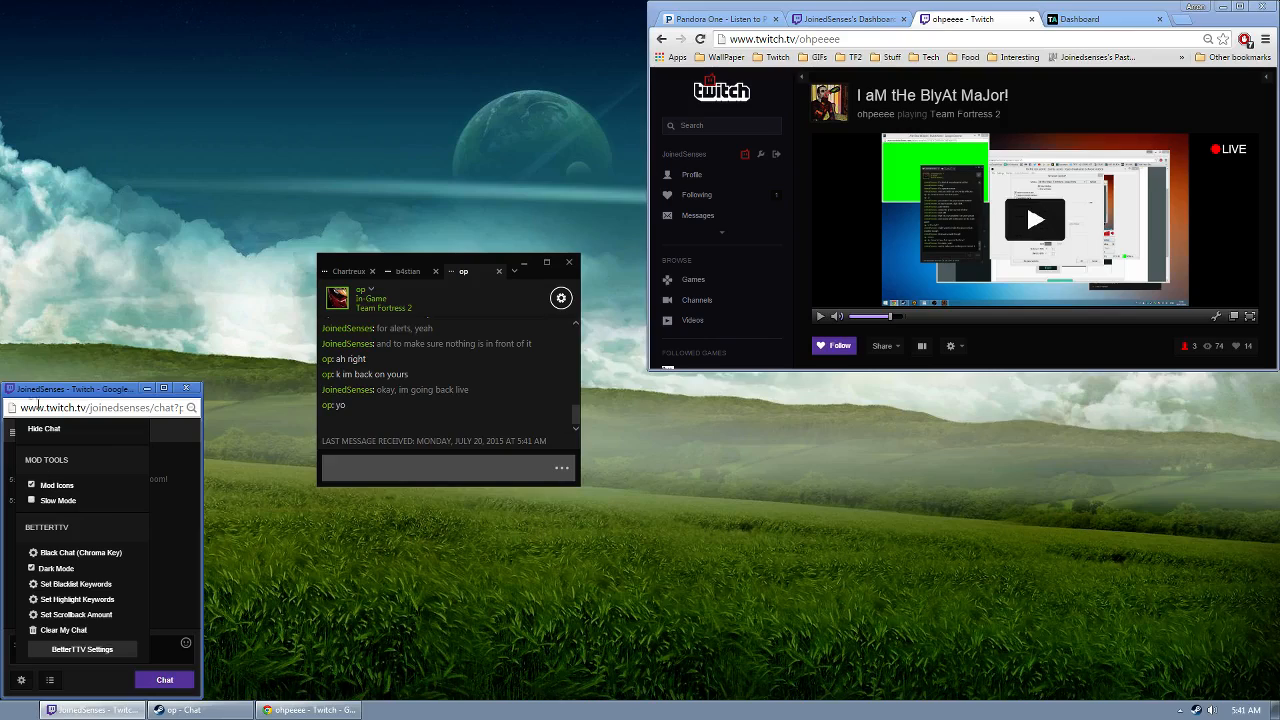
pyautogui.moveTo(87, 383); pyautogui.dragTo(101, 231)
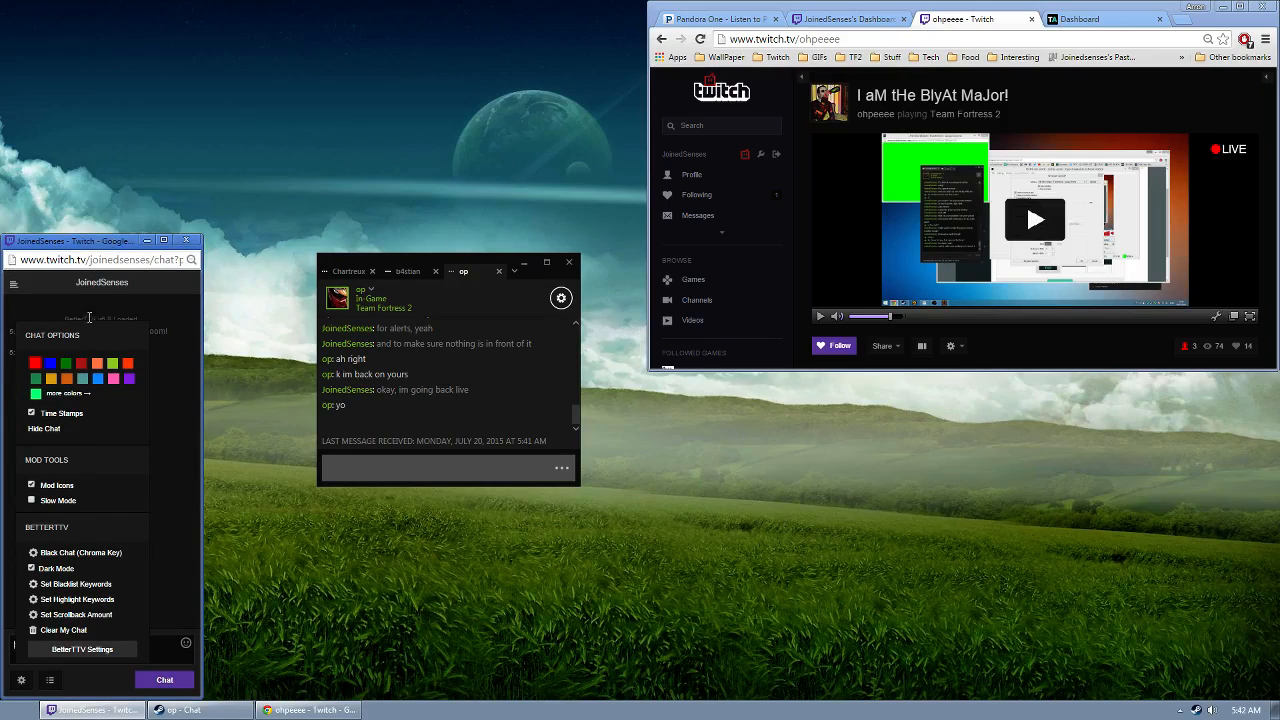
pyautogui.click(72, 555)
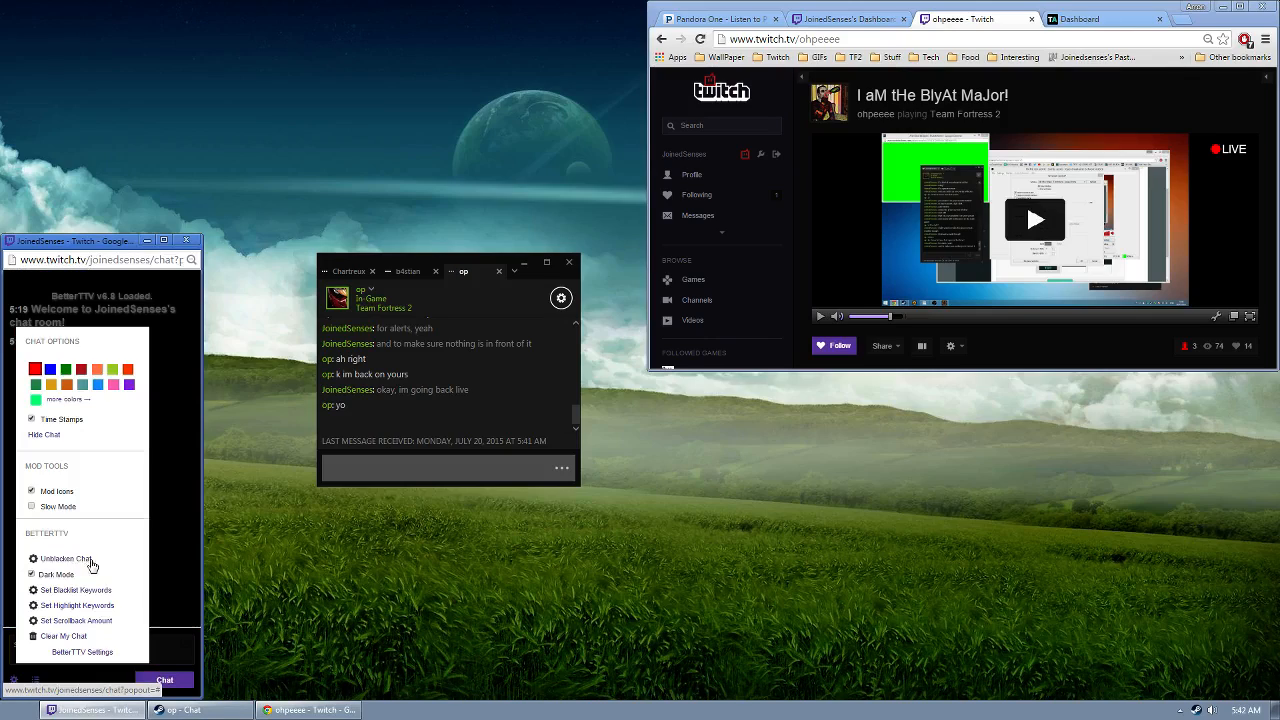
pyautogui.click(14, 680)
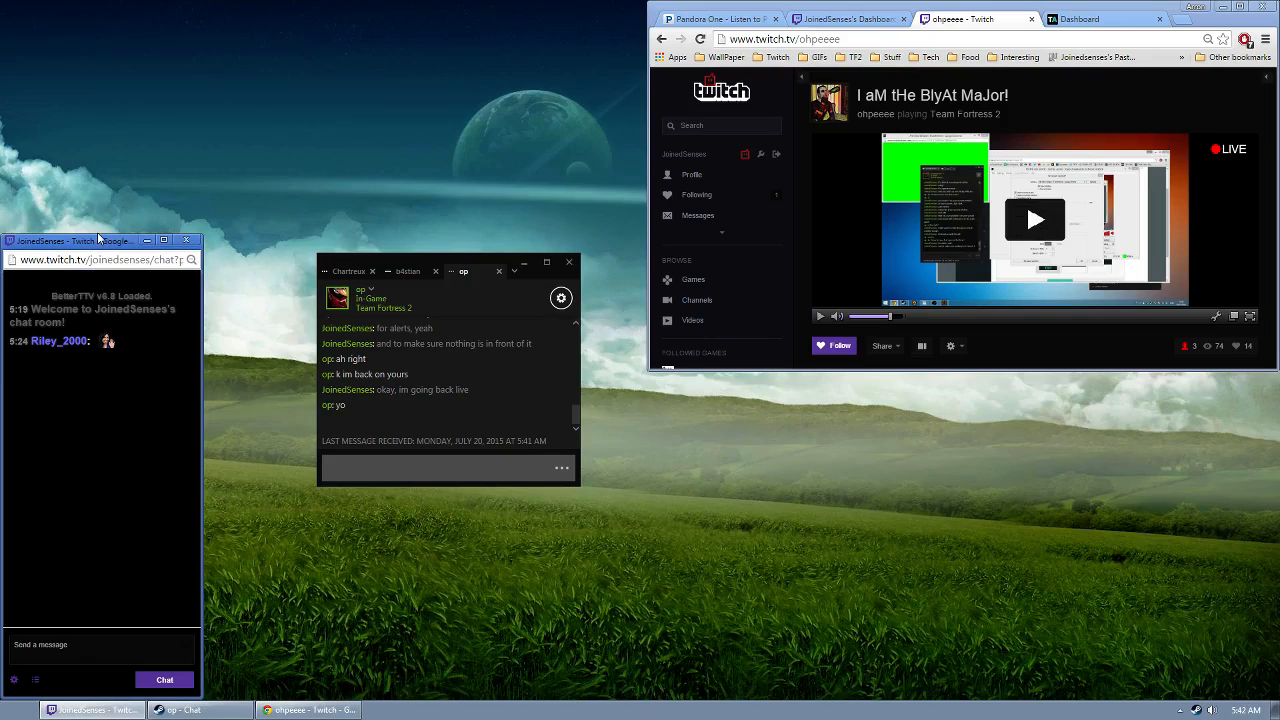
pyautogui.moveTo(97, 240); pyautogui.dragTo(87, 357)
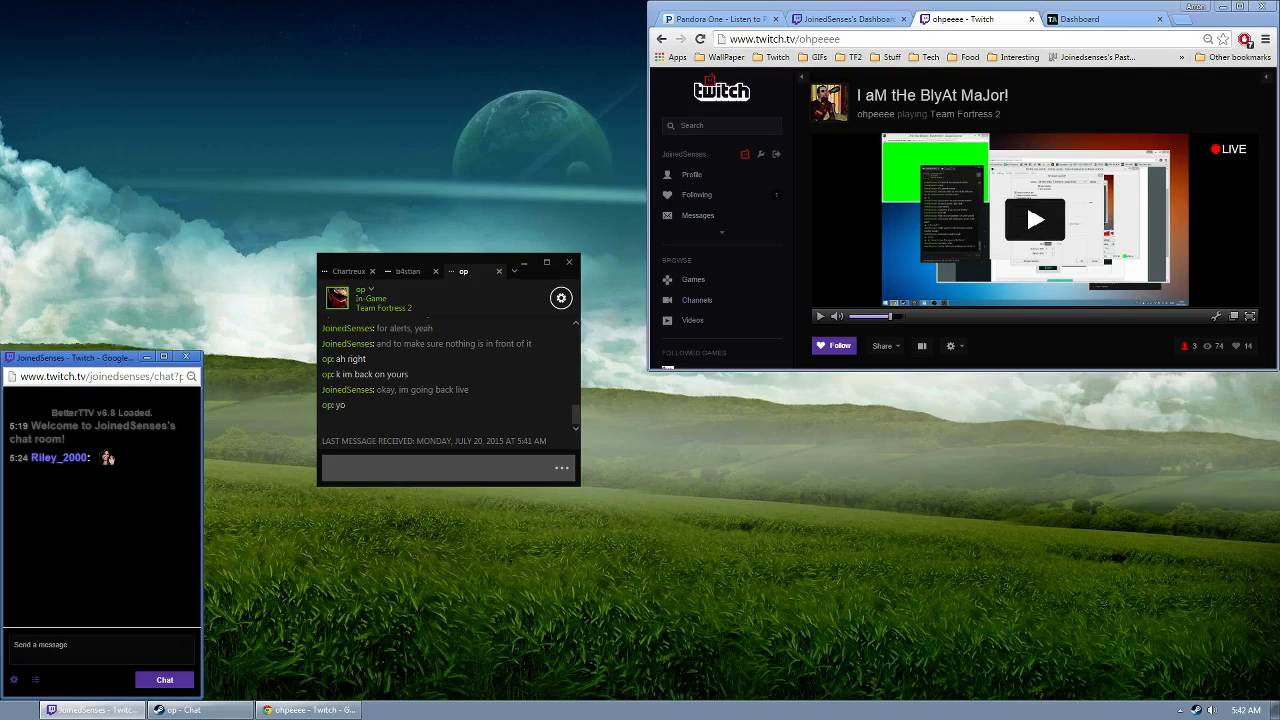
# - Move the chat window and OBS to the other monitor, with the Desktop scene selected in OBS
pyautogui.moveTo(80, 356); pyautogui.dragTo(0, 356)
pyautogui.moveTo(0, 247); pyautogui.dragTo(337, 252)
pyautogui.click(135, 547)
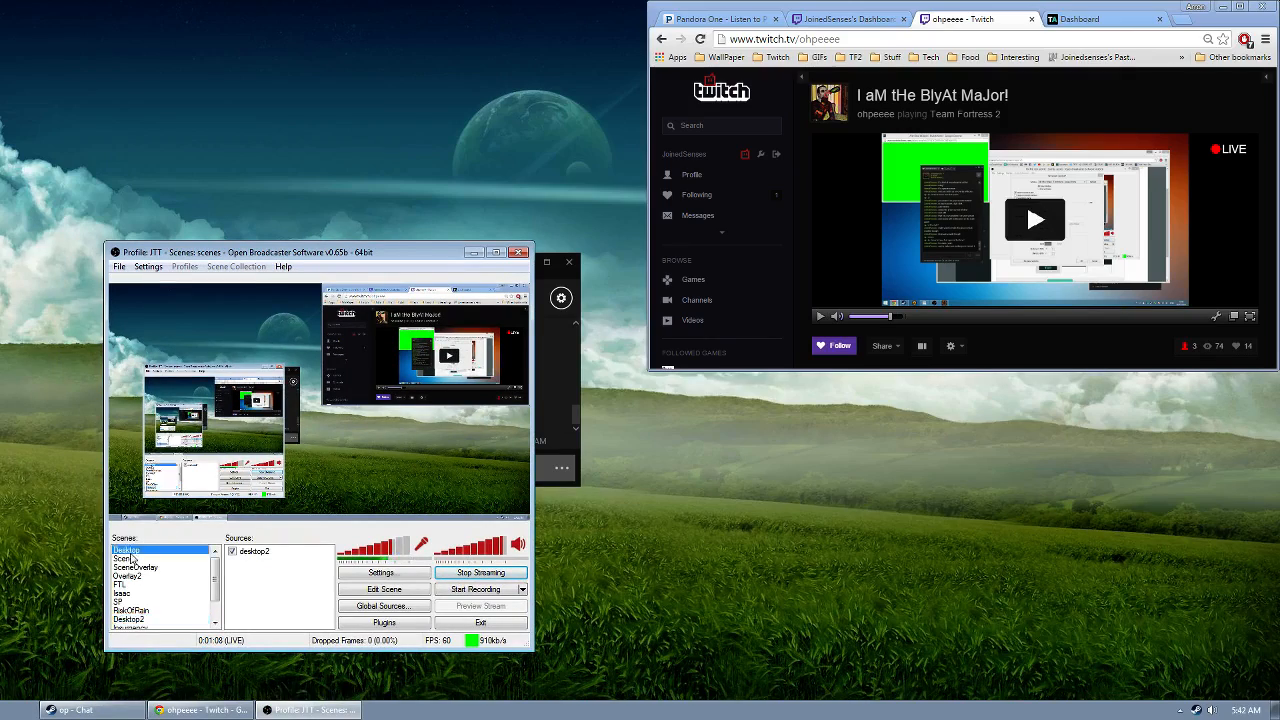
pyautogui.moveTo(1279, 220); pyautogui.dragTo(343, 228)
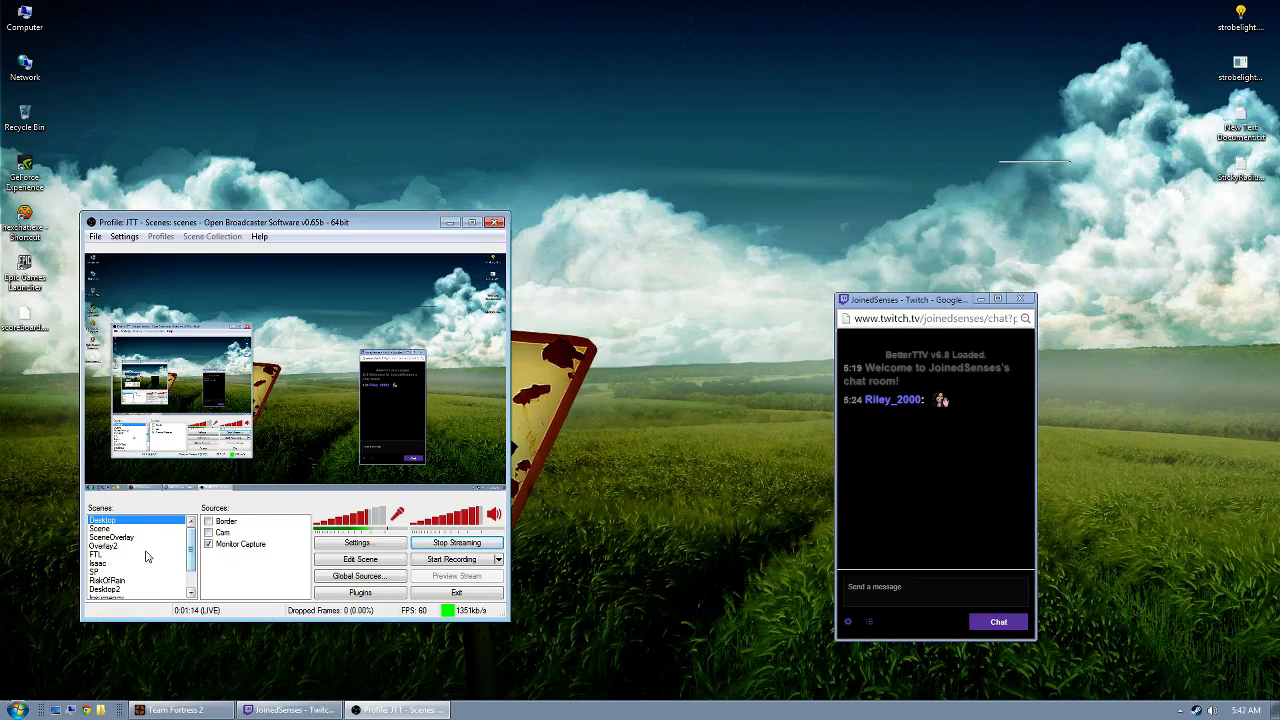
# - Add a Window Capture source named "Chat" to the Desktop scene
pyautogui.rightClick(216, 567)
pyautogui.moveTo(275, 571)
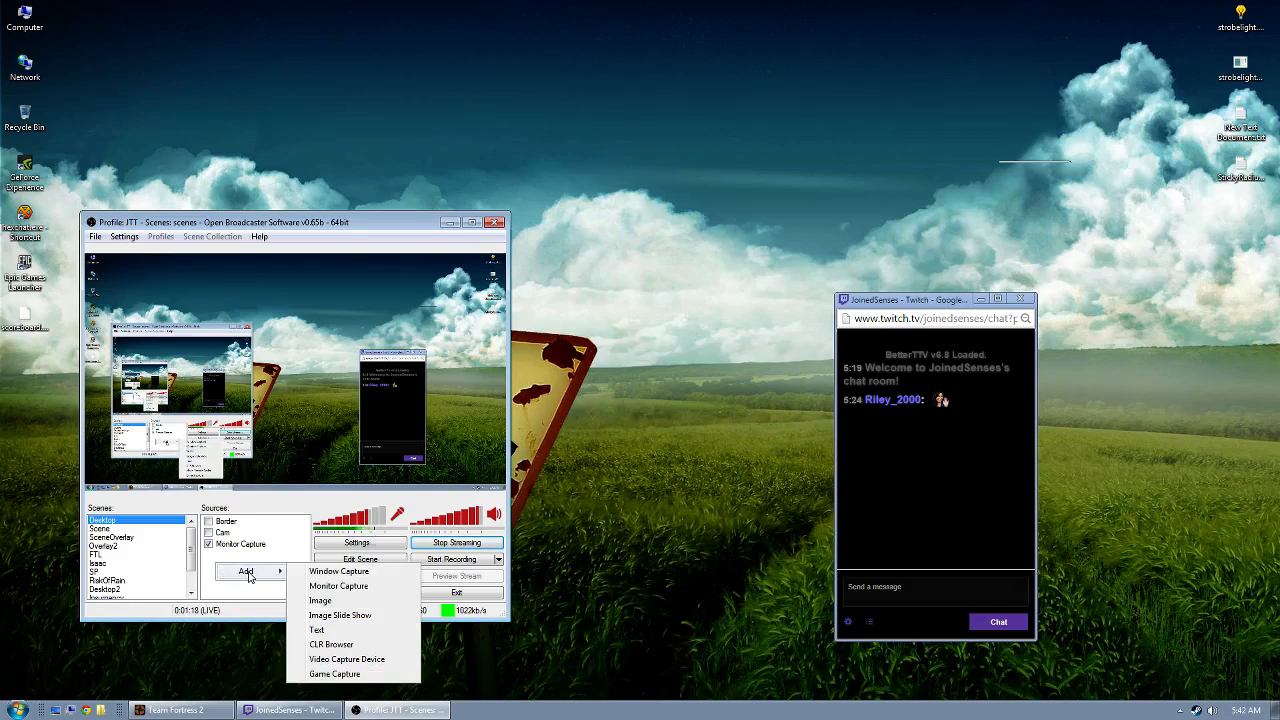
pyautogui.click(324, 572)
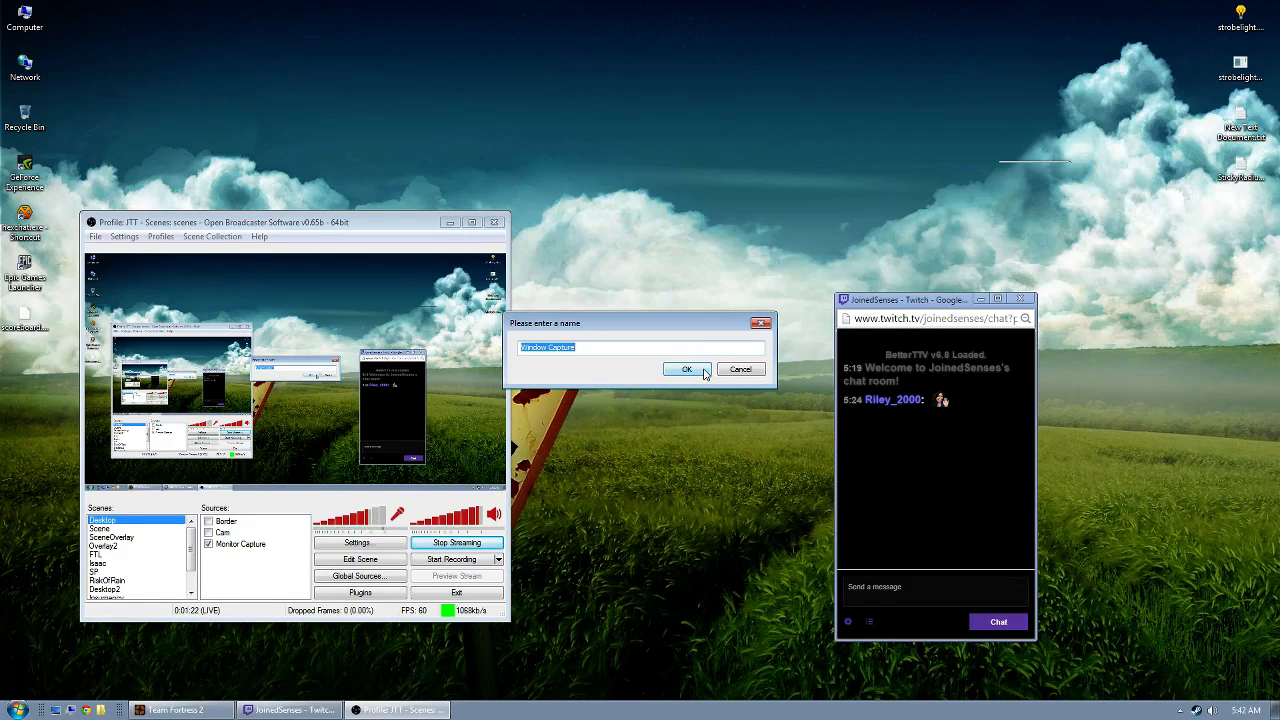
pyautogui.write('Chat')
pyautogui.press('Return')
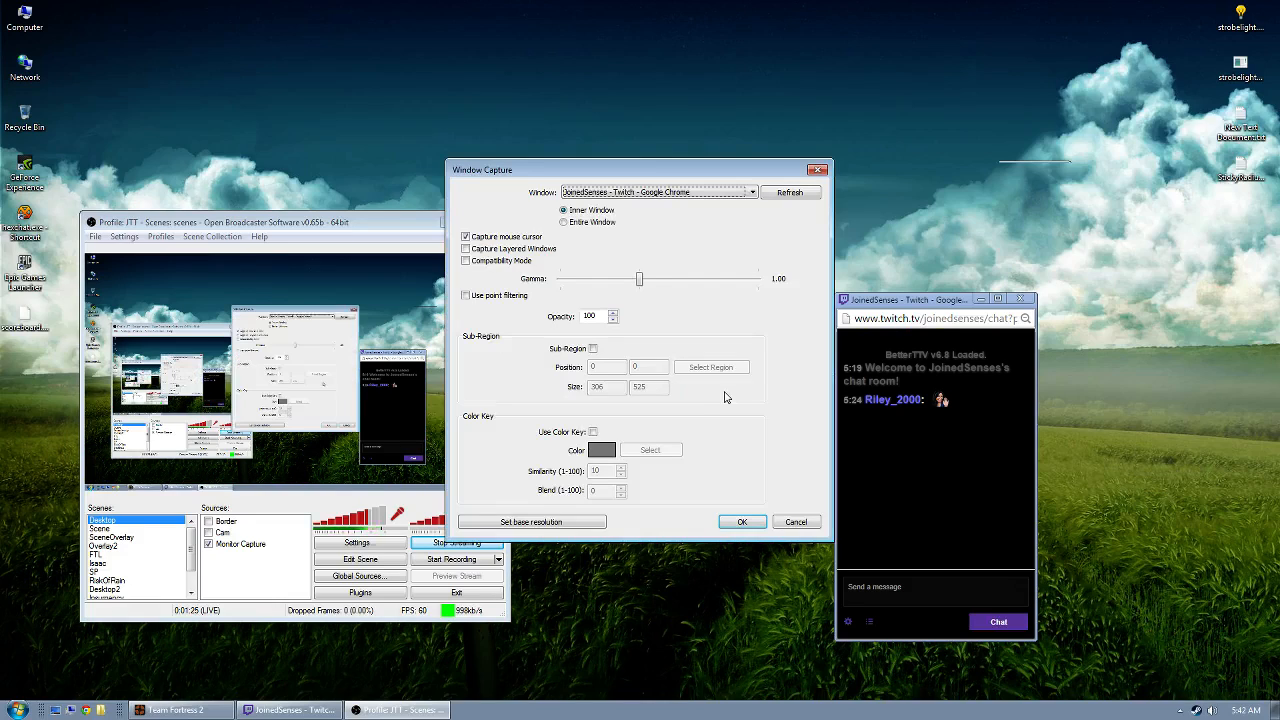
# - Choose the popped-out Twitch chat in Google Chrome as the captured window, moving the settings dialog clear of it
pyautogui.moveTo(673, 171); pyautogui.dragTo(328, 87)
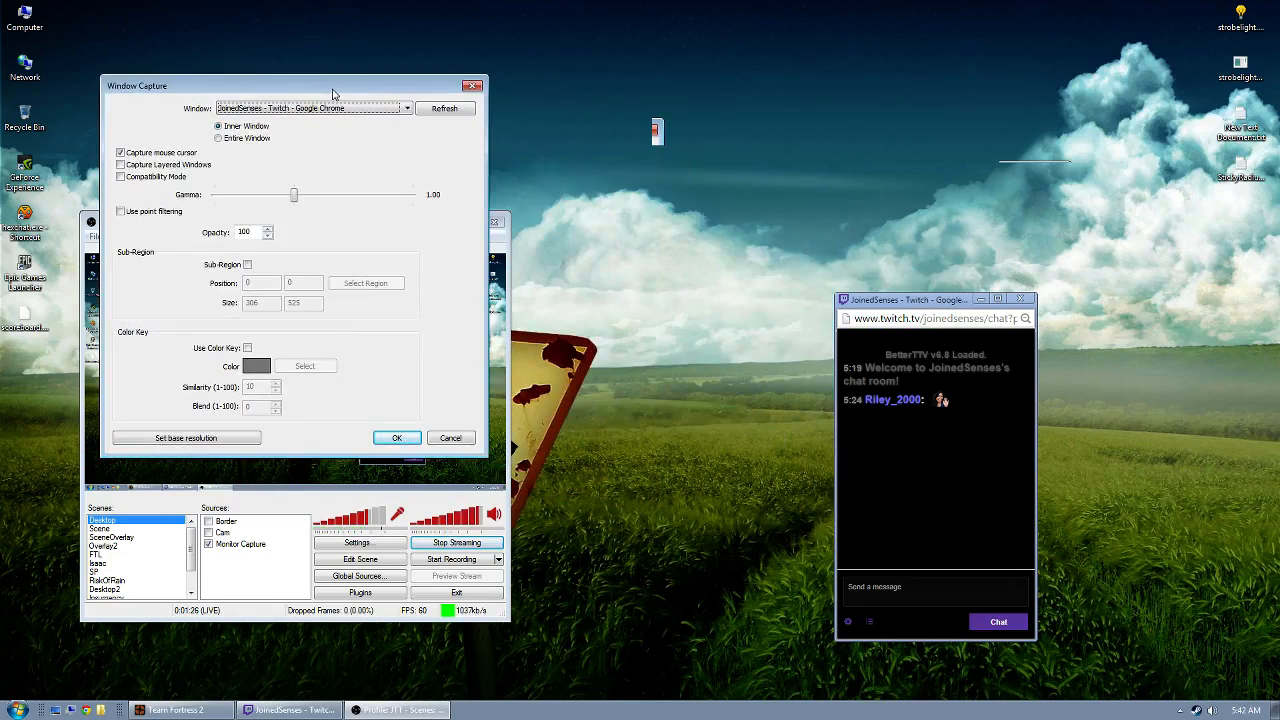
pyautogui.click(323, 107)
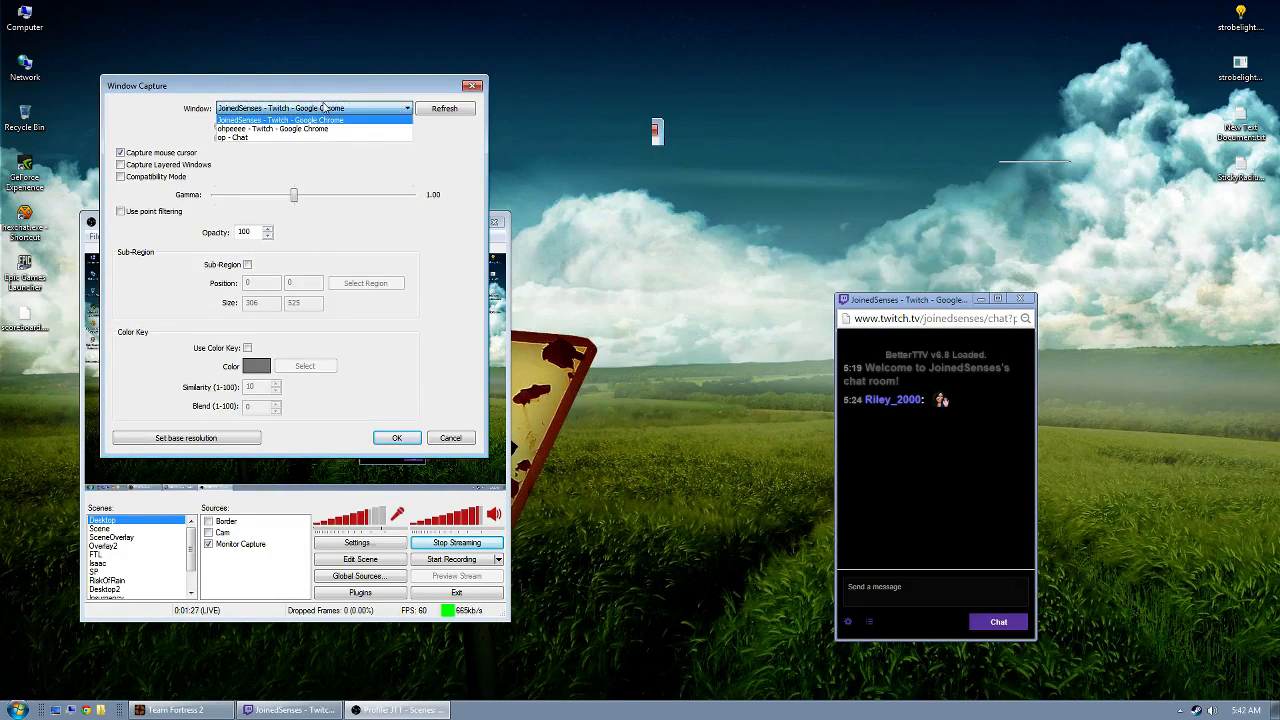
pyautogui.click(237, 124)
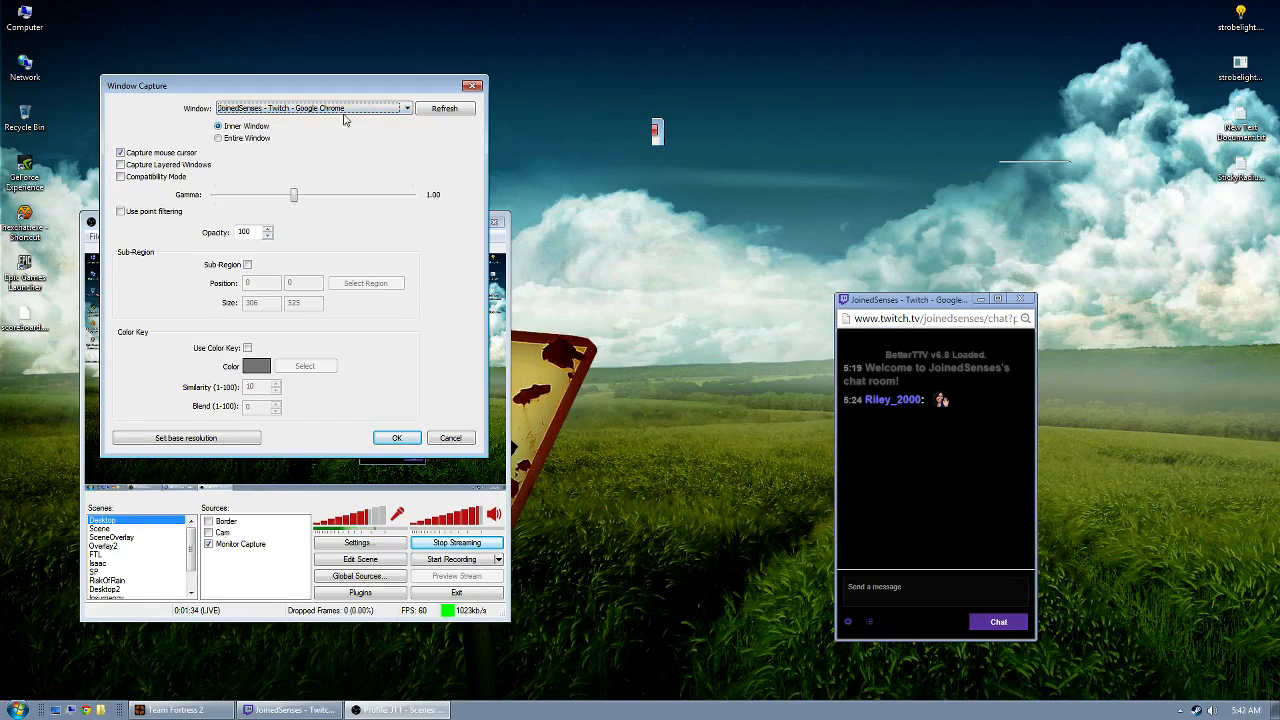
# - Restrict the capture to a sub-region around the chat messages, about 292 × 356 at position 7, 57
pyautogui.click(247, 264)
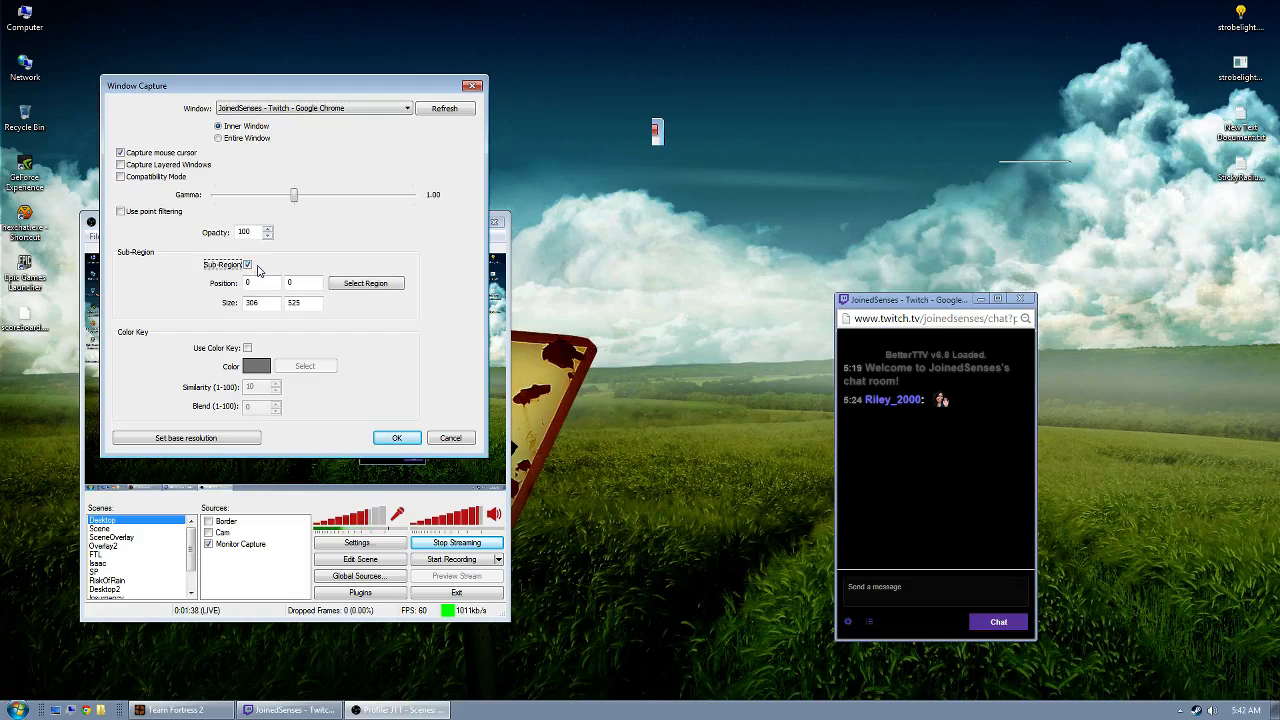
pyautogui.click(375, 287)
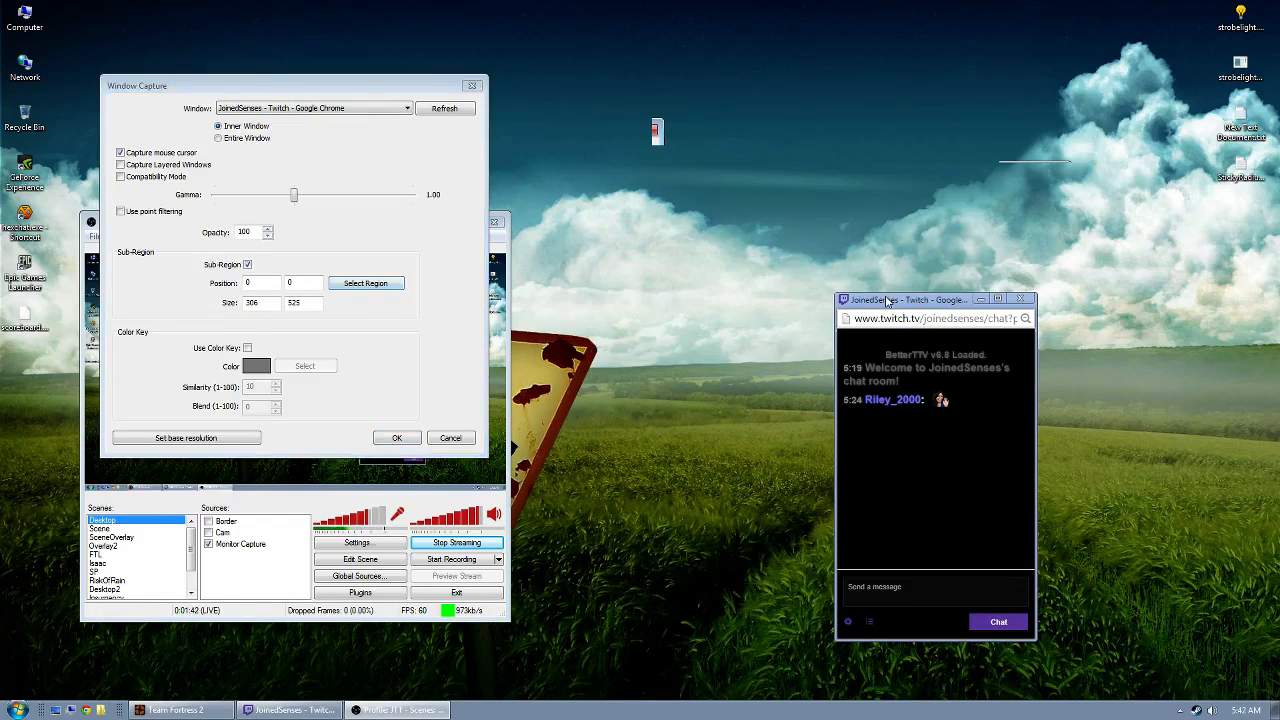
pyautogui.moveTo(885, 293); pyautogui.dragTo(889, 336)
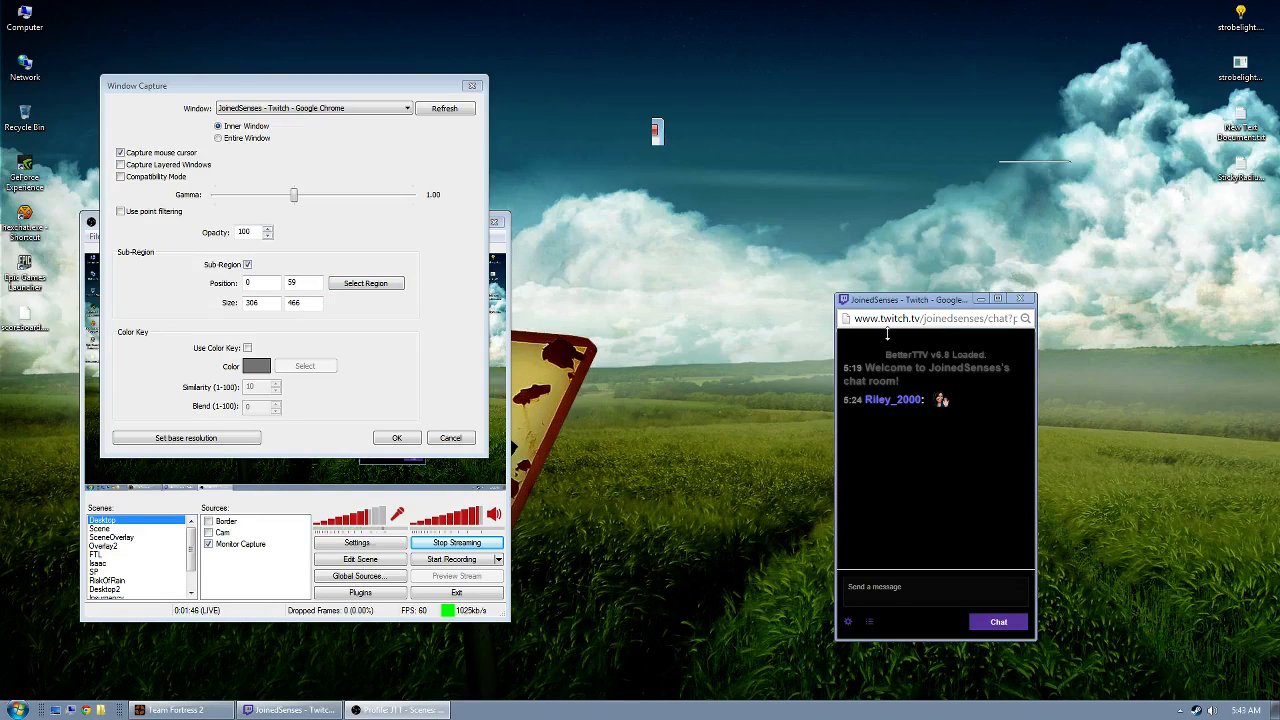
pyautogui.moveTo(886, 334); pyautogui.dragTo(893, 332)
pyautogui.moveTo(905, 345); pyautogui.dragTo(929, 331)
pyautogui.moveTo(873, 638); pyautogui.dragTo(892, 556)
pyautogui.moveTo(835, 436); pyautogui.dragTo(838, 436)
# - Enable the color key with black sampled from the chat background, and confirm the Chat source settings
pyautogui.click(247, 348)
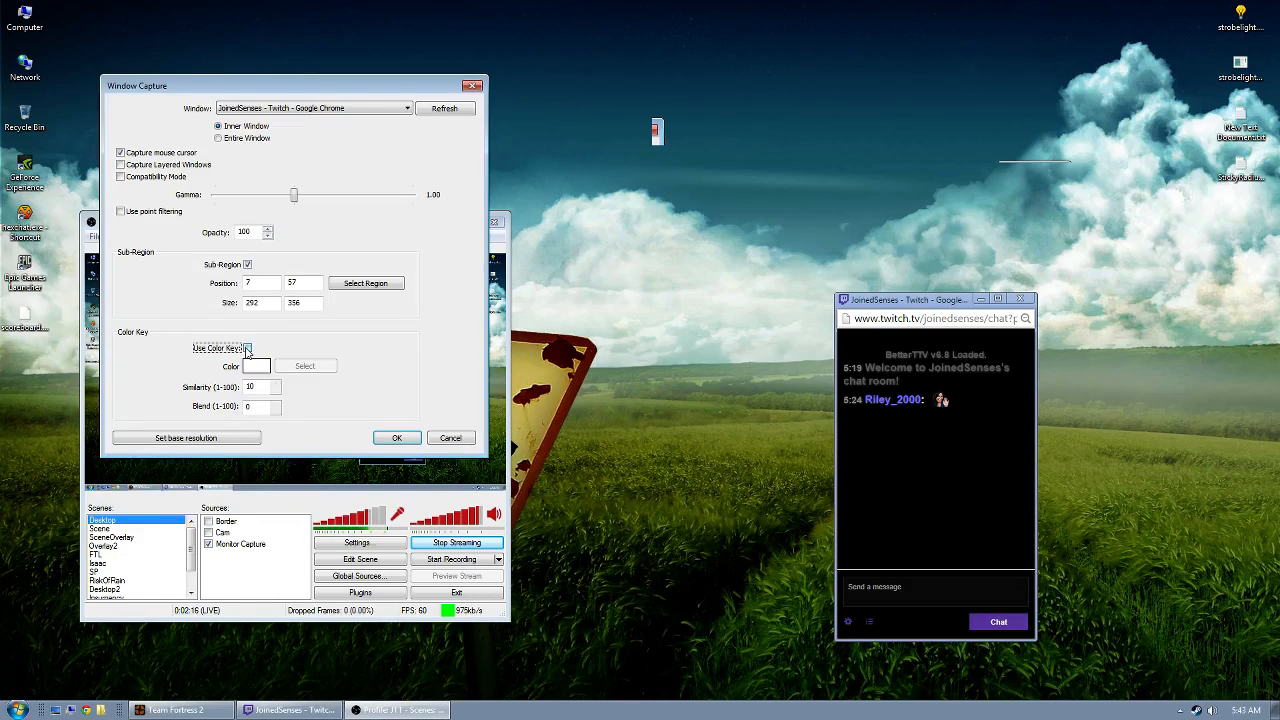
pyautogui.click(301, 370)
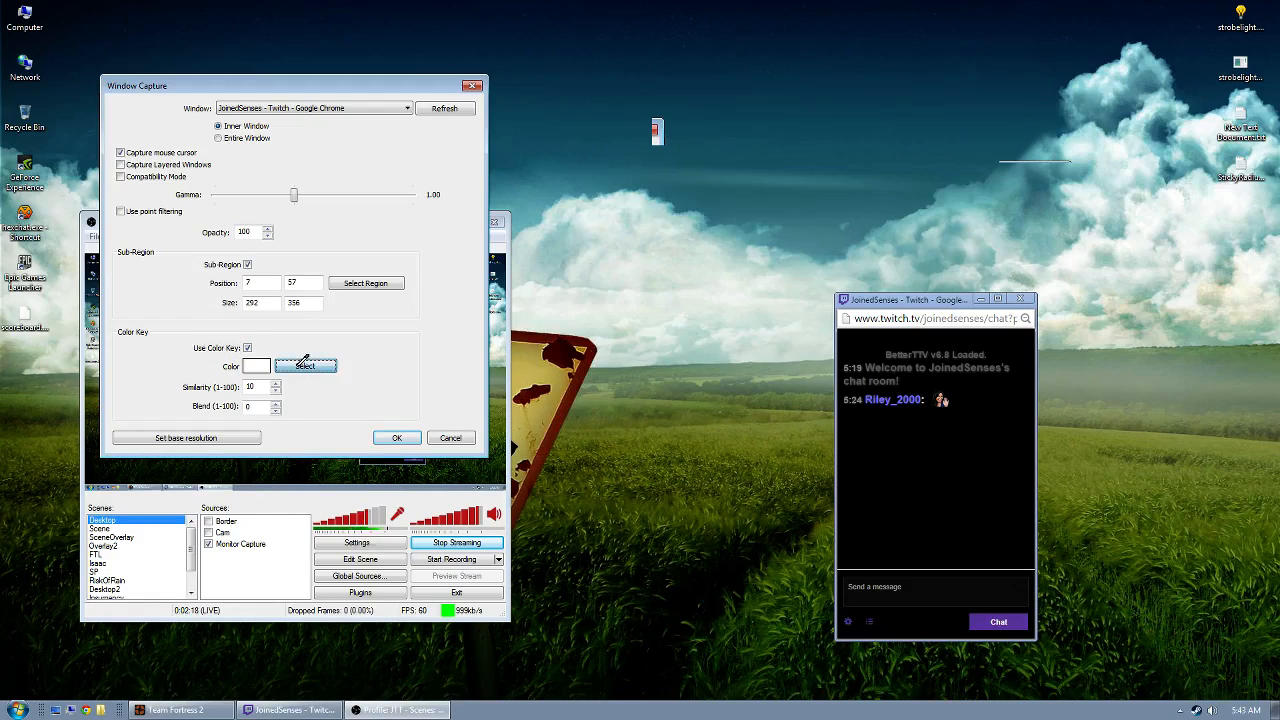
pyautogui.click(955, 461)
pyautogui.click(396, 440)
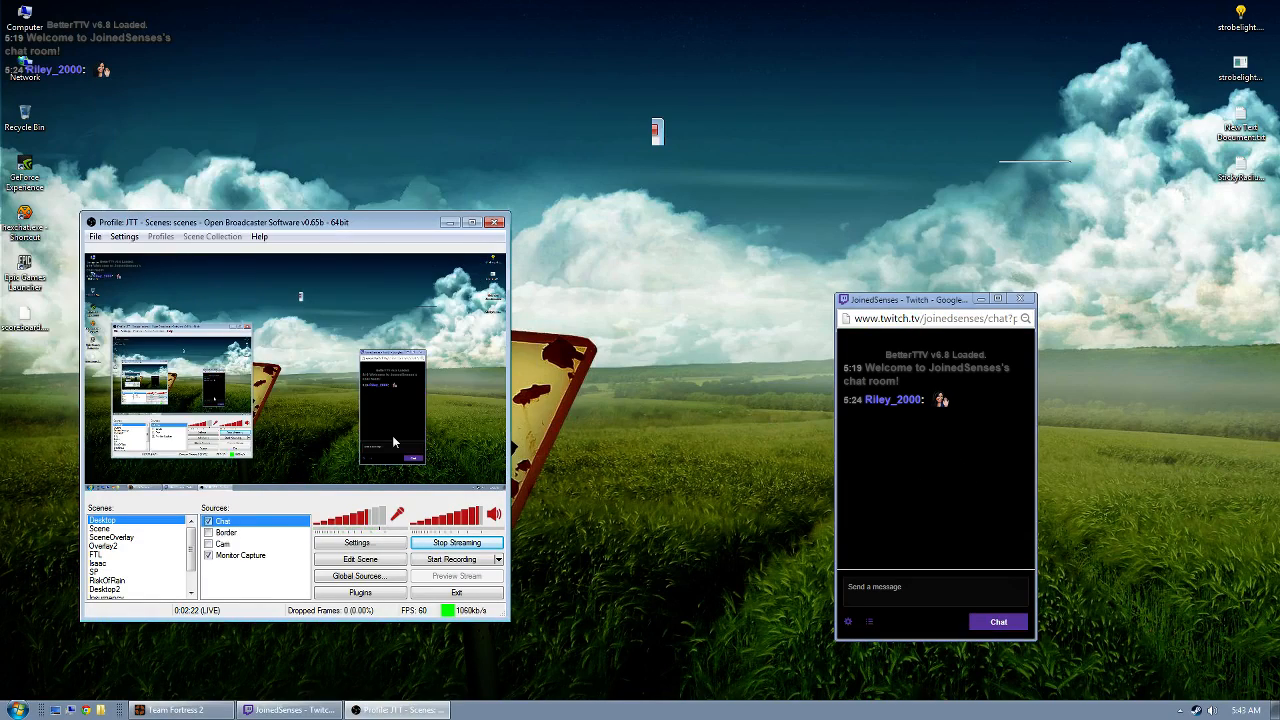
# - Start editing the scene and reposition the chat overlay in the preview
pyautogui.click(372, 560)
pyautogui.moveTo(117, 301)
pyautogui.mouseDown()
pyautogui.moveTo(265, 337)
pyautogui.moveTo(325, 334)
pyautogui.moveTo(297, 377)
pyautogui.moveTo(211, 318)
pyautogui.moveTo(150, 296)
pyautogui.moveTo(121, 309)
pyautogui.moveTo(238, 355)
pyautogui.moveTo(418, 337)
pyautogui.moveTo(419, 310)
pyautogui.moveTo(485, 304)
pyautogui.moveTo(119, 315)
pyautogui.mouseUp()
pyautogui.moveTo(297, 228); pyautogui.dragTo(337, 291)
pyautogui.moveTo(150, 369)
pyautogui.mouseDown()
pyautogui.moveTo(208, 387)
pyautogui.moveTo(148, 370)
pyautogui.mouseUp()
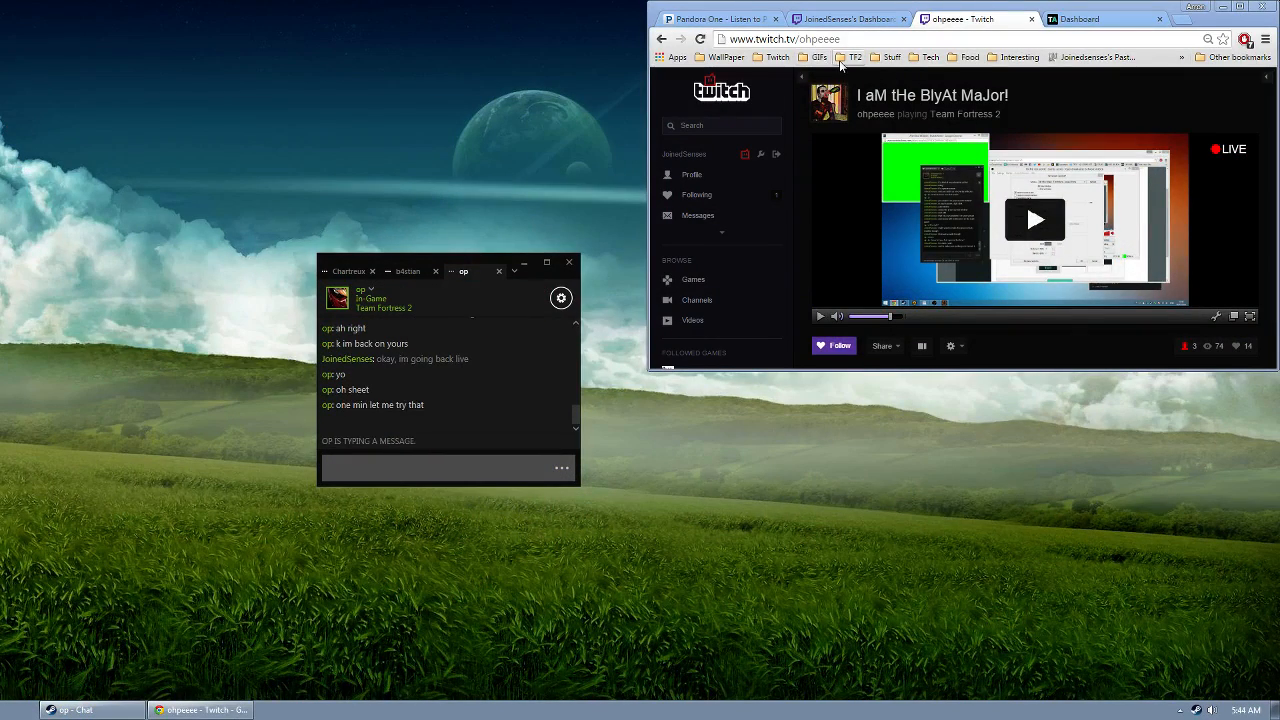
# - Launch the Alert Box v3 widget from the bookmarked TA Dashboard and shrink its window to a short, wide strip
pyautogui.click(777, 57)
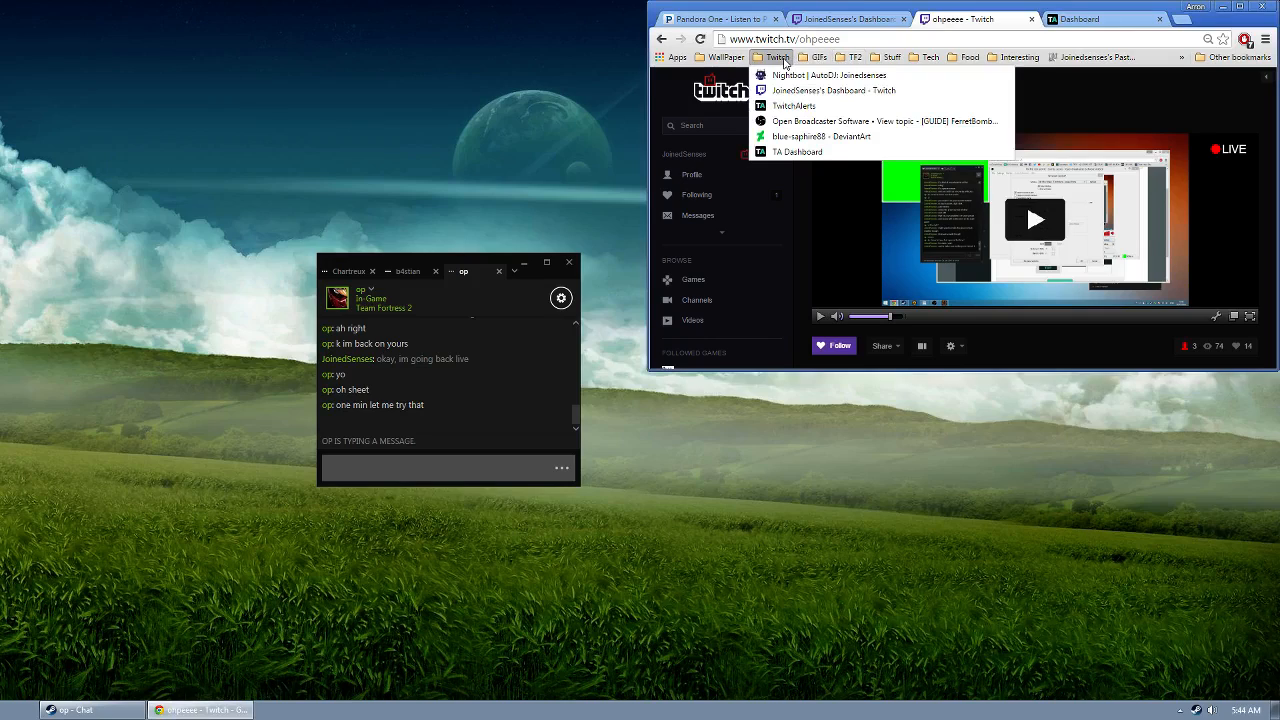
pyautogui.click(797, 152)
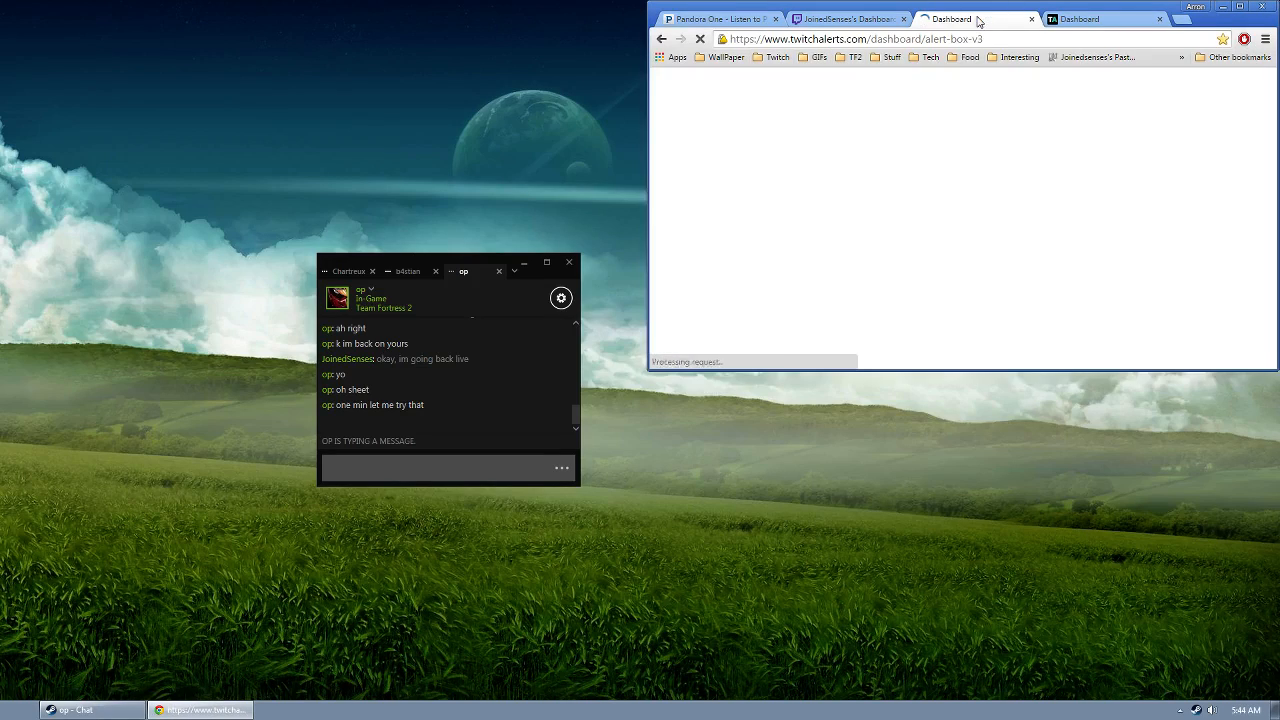
pyautogui.click(1255, 219)
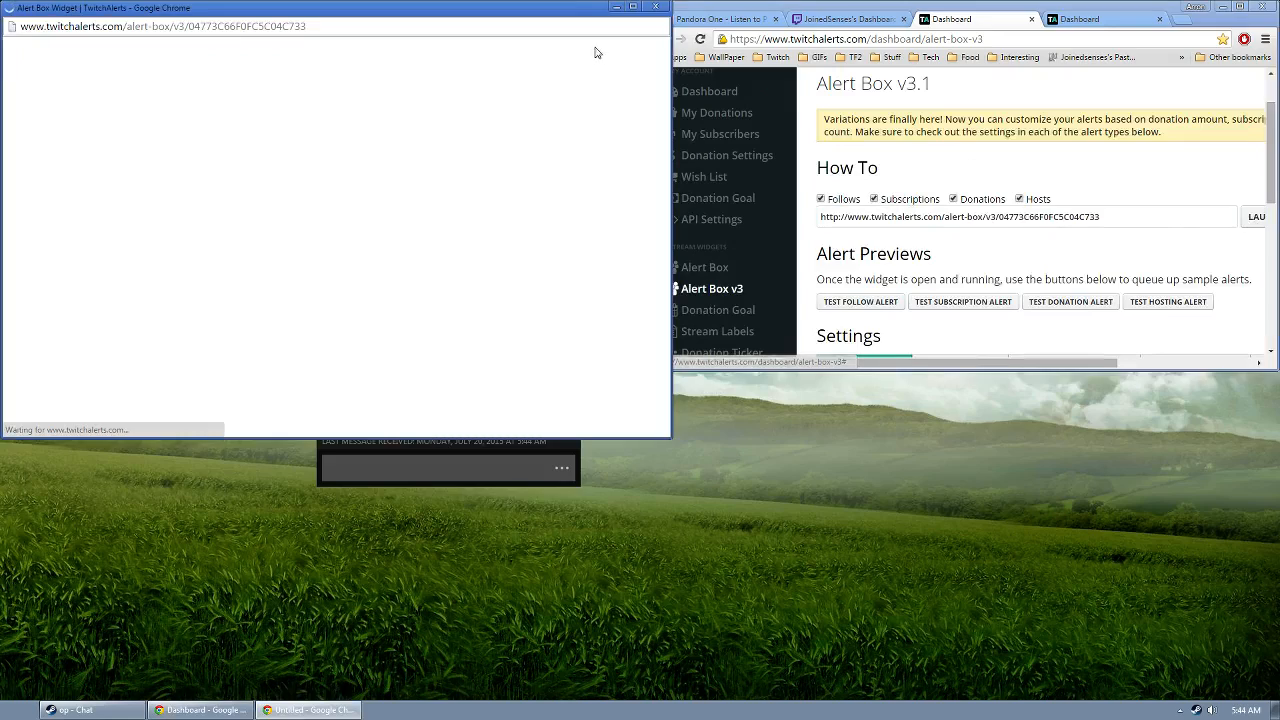
pyautogui.moveTo(668, 113); pyautogui.dragTo(646, 145)
pyautogui.moveTo(624, 438); pyautogui.dragTo(624, 172)
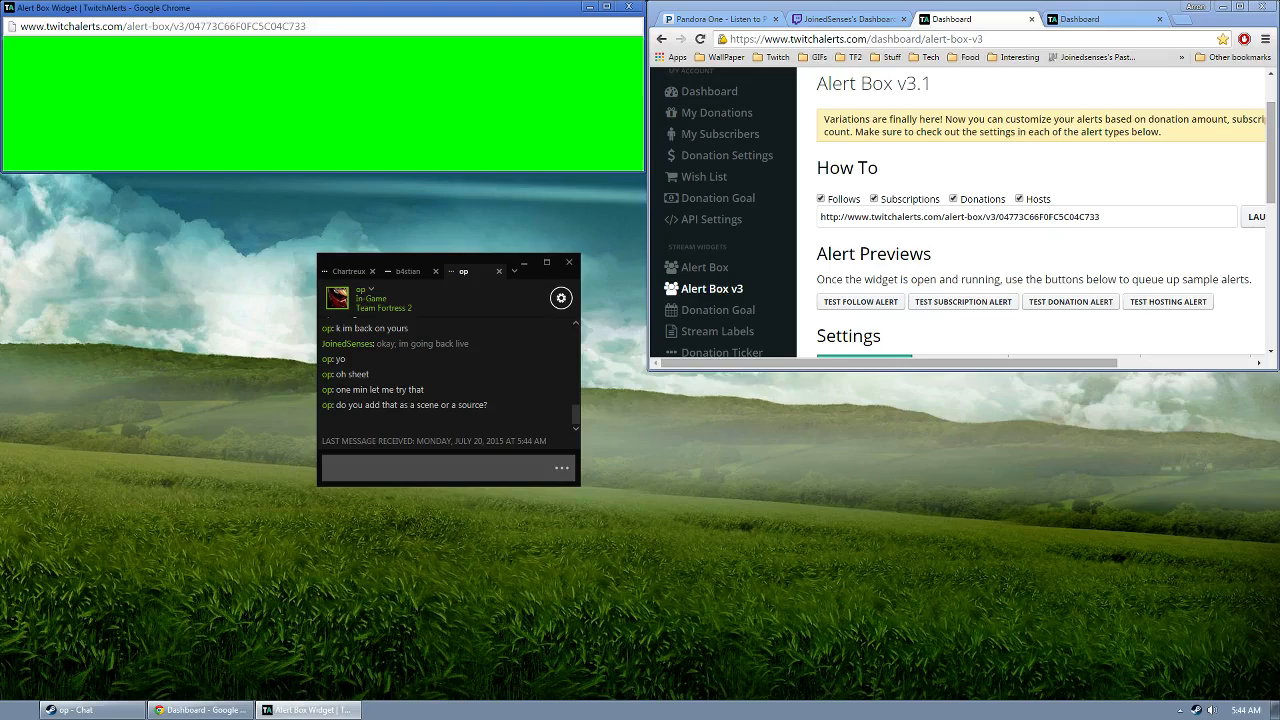
# - Bring the OBS and Twitch chat windows back onto this monitor and switch the browser to the Pandora page
pyautogui.moveTo(0, 240); pyautogui.dragTo(1120, 300)
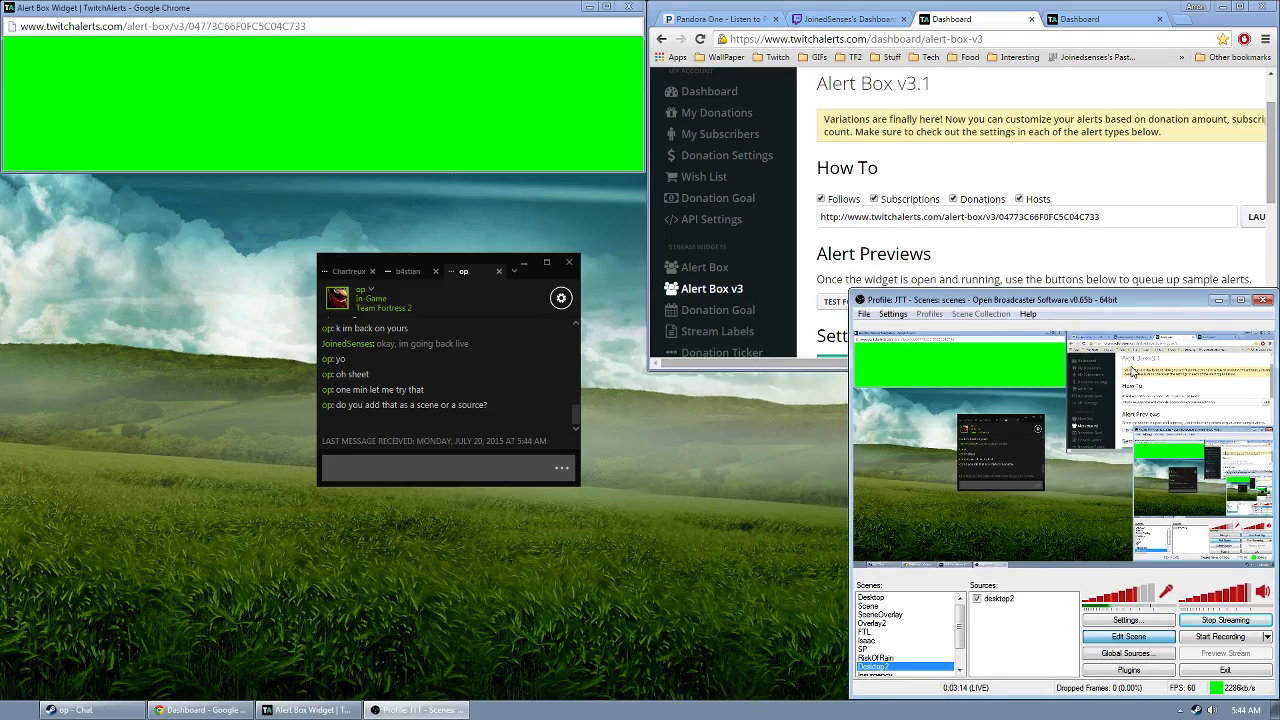
pyautogui.click(716, 20)
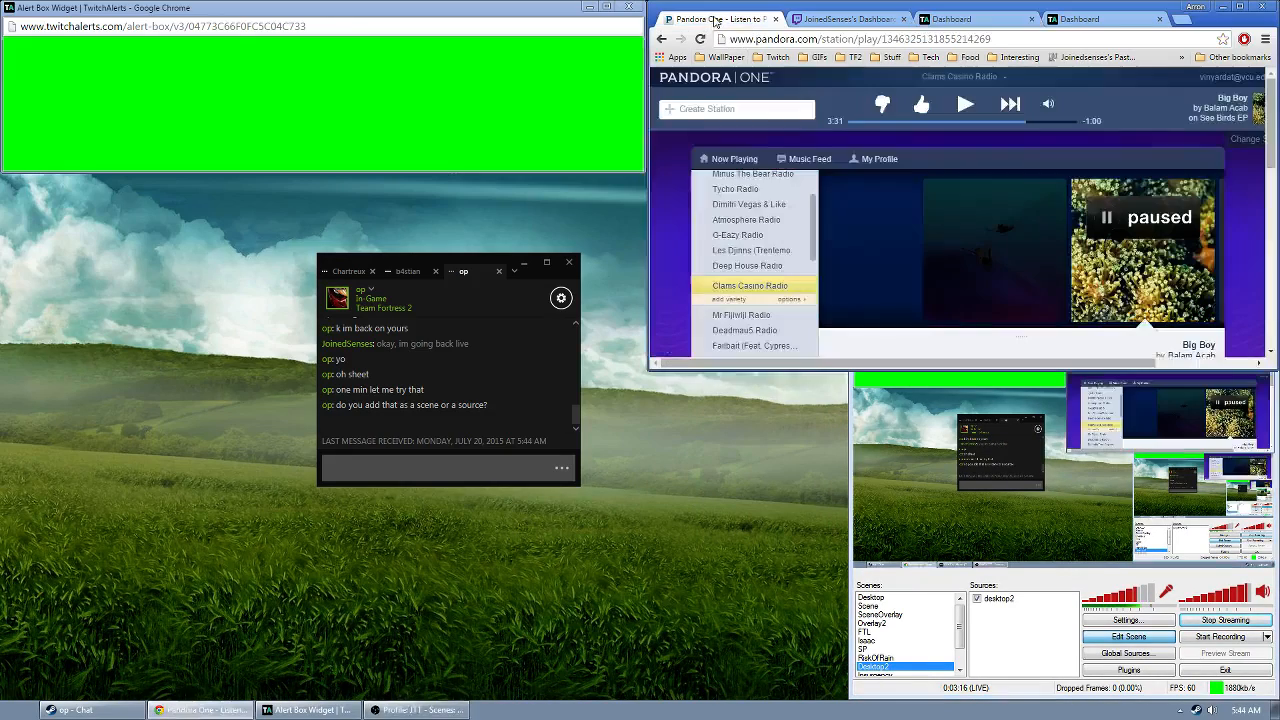
pyautogui.click(839, 472)
pyautogui.click(855, 484)
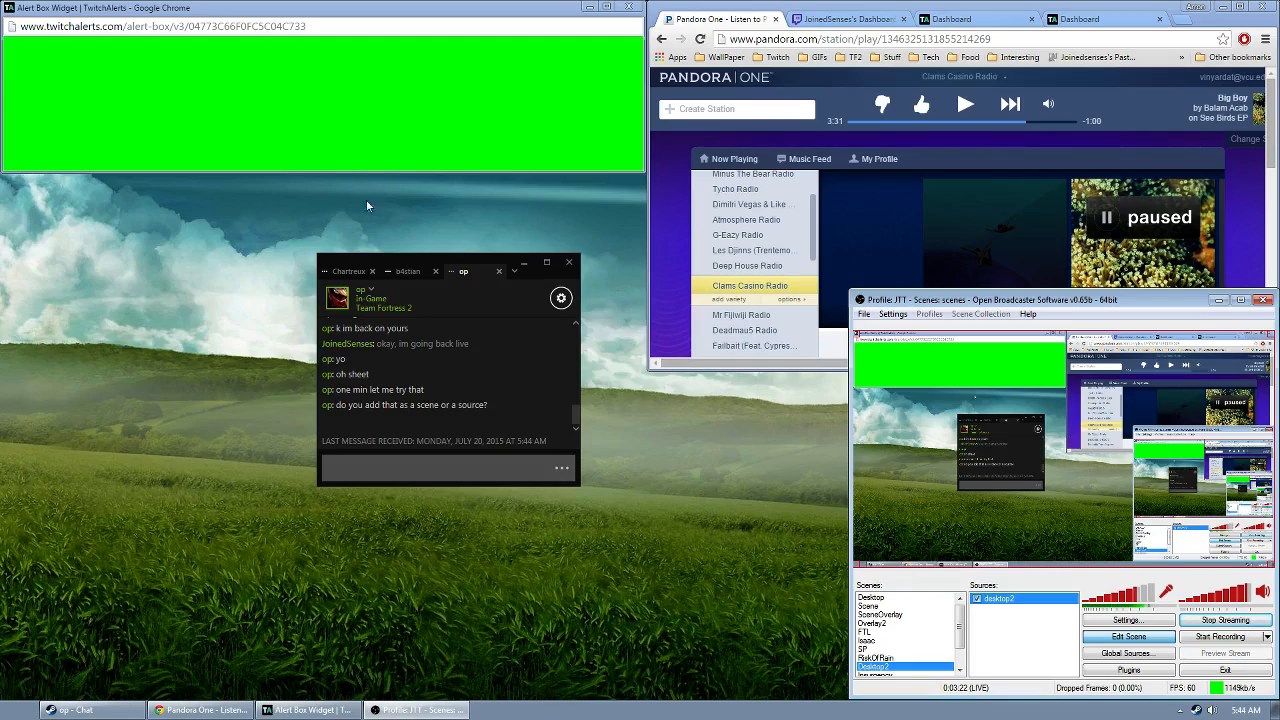
pyautogui.moveTo(0, 280); pyautogui.dragTo(58, 366)
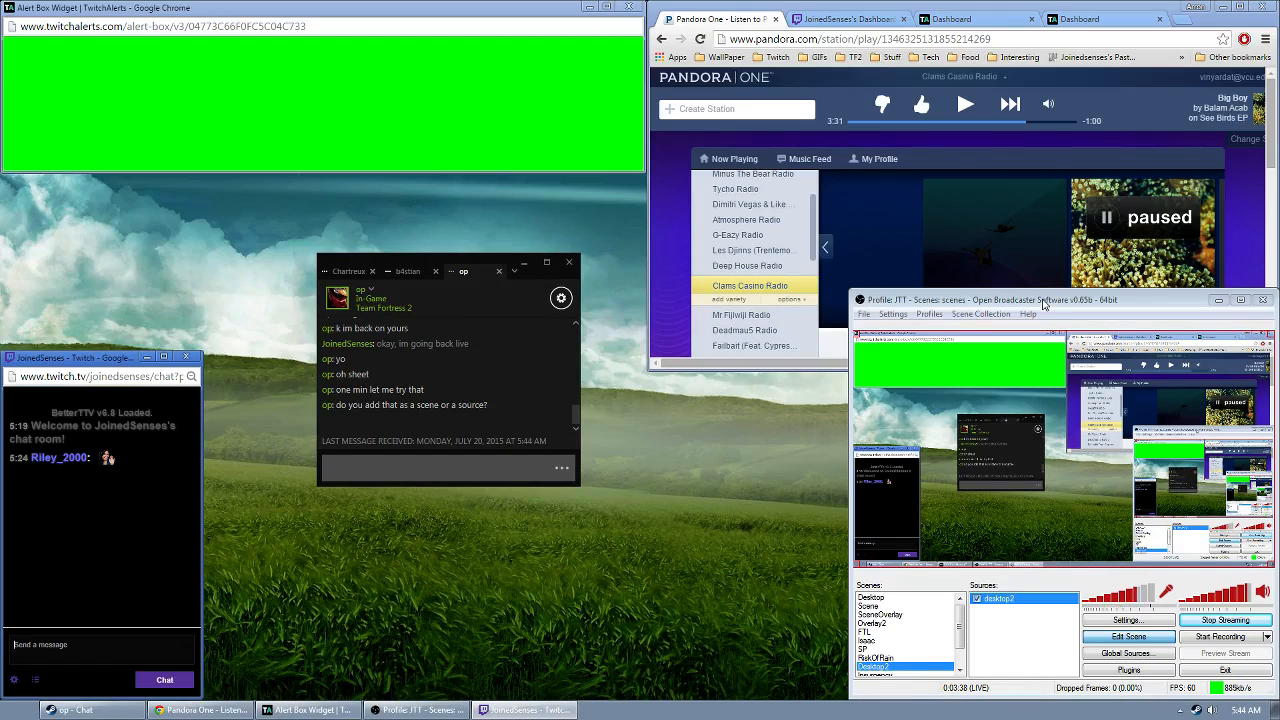
pyautogui.moveTo(1043, 305); pyautogui.dragTo(988, 302)
# - Add a Window Capture source named "Alerts" to the Desktop2 scene
pyautogui.click(940, 630)
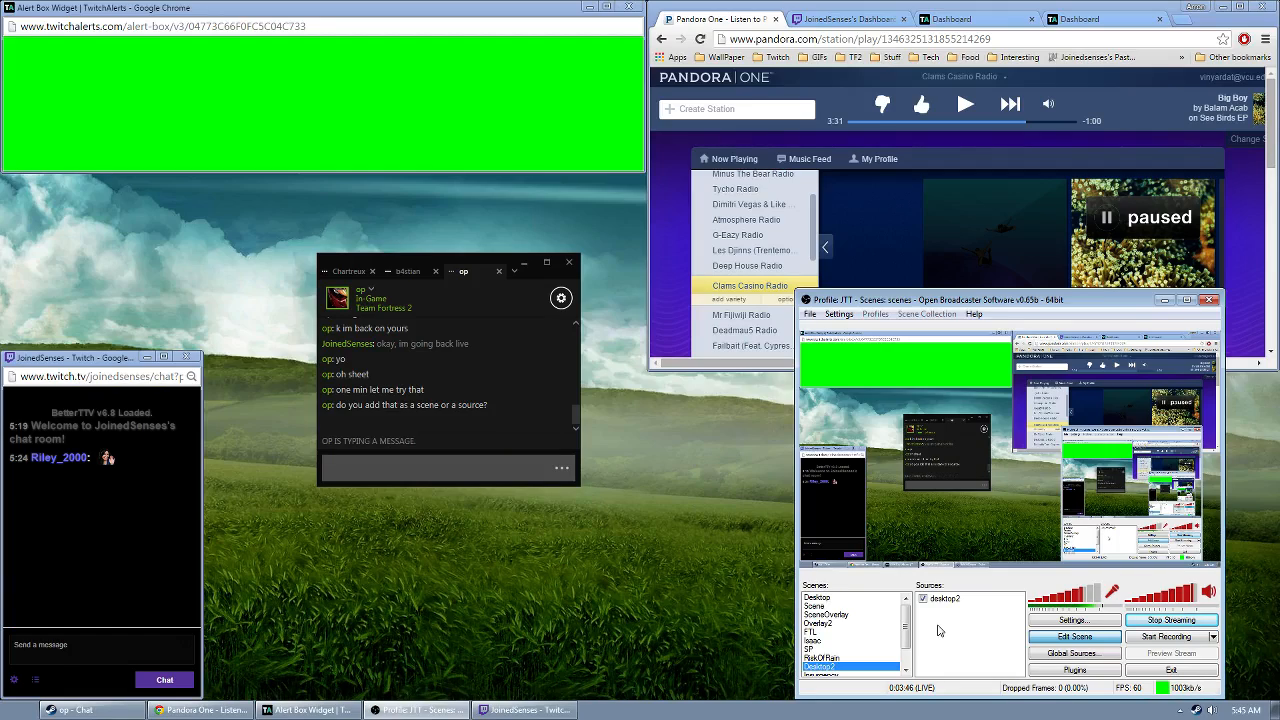
pyautogui.rightClick(940, 630)
pyautogui.moveTo(1000, 629)
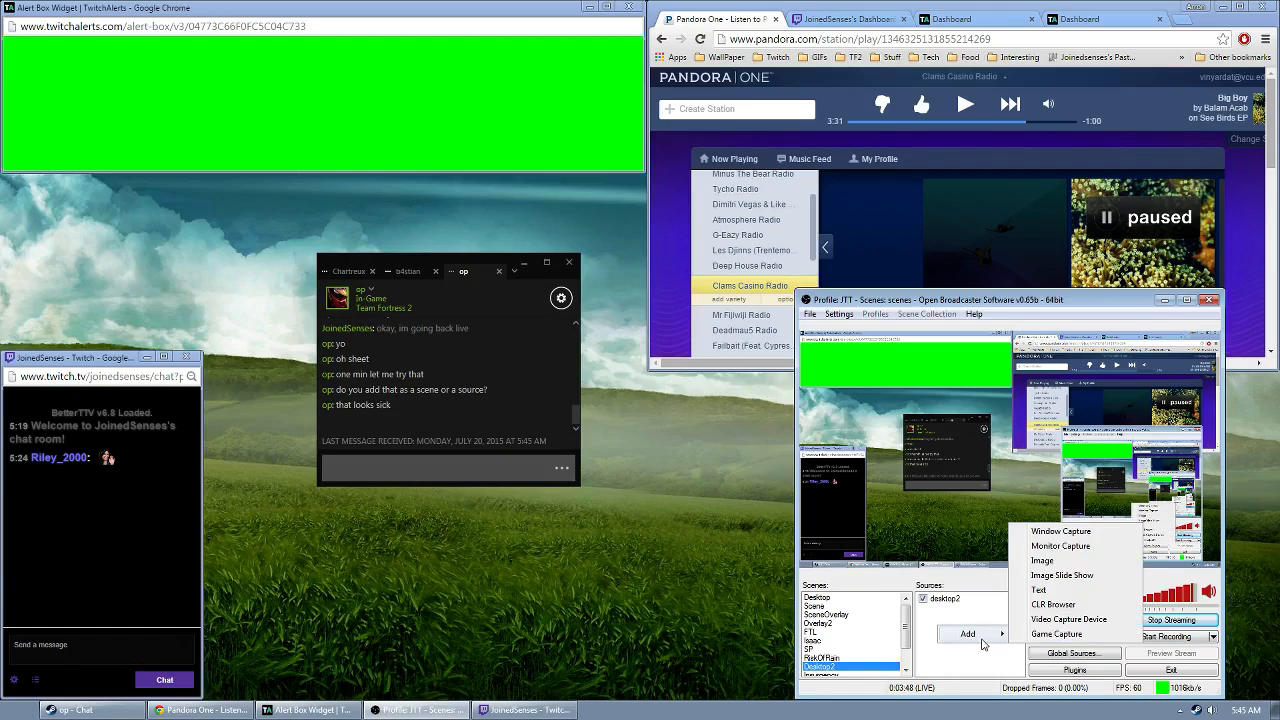
pyautogui.click(1064, 533)
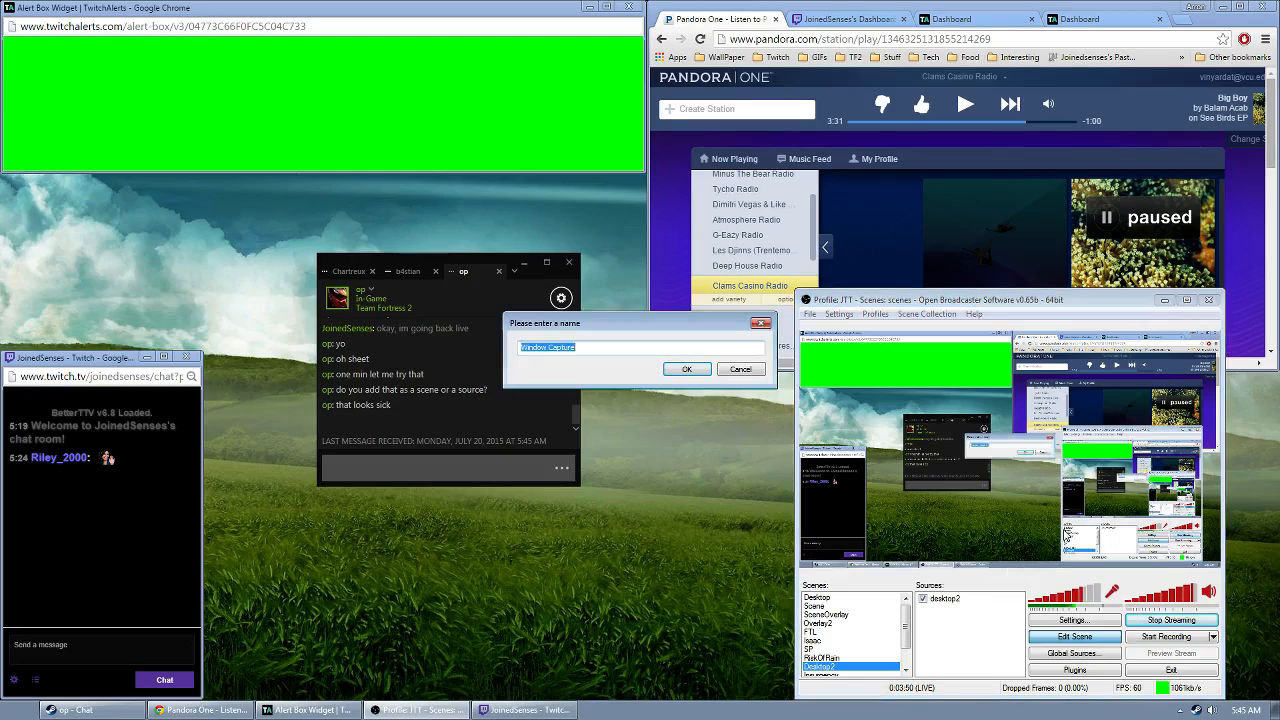
pyautogui.moveTo(655, 327); pyautogui.dragTo(789, 406)
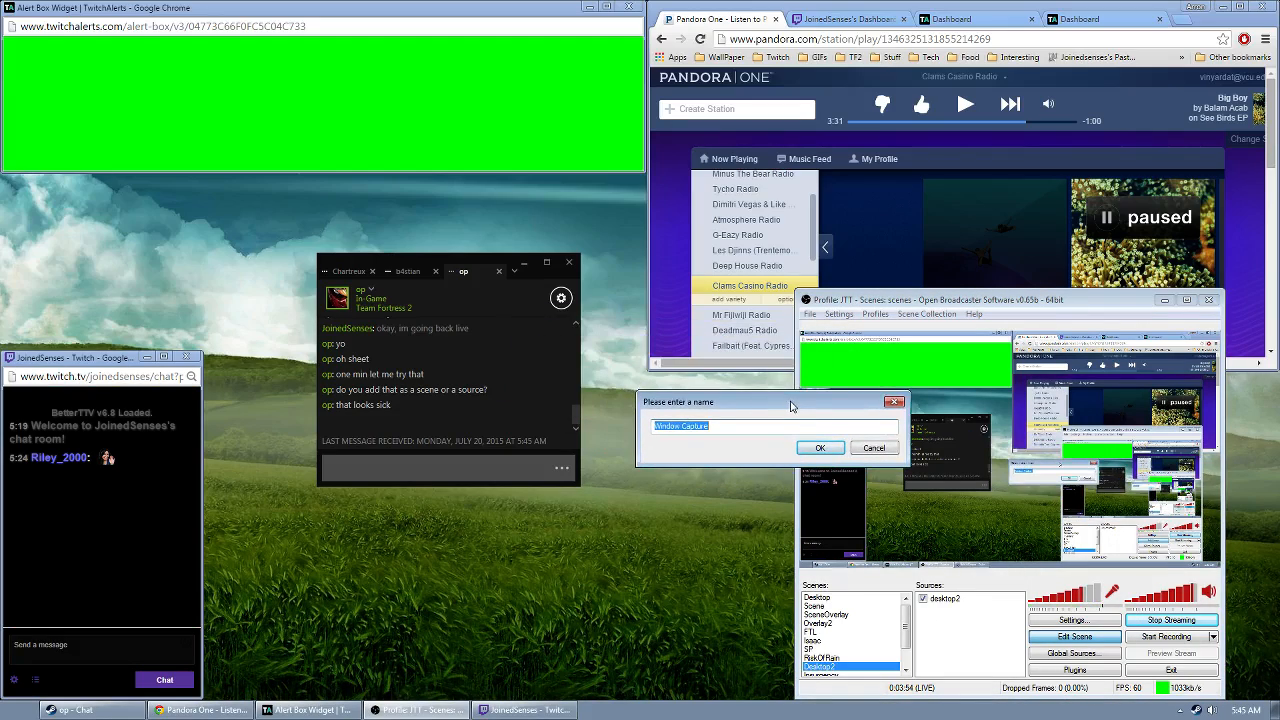
pyautogui.write('Alerts')
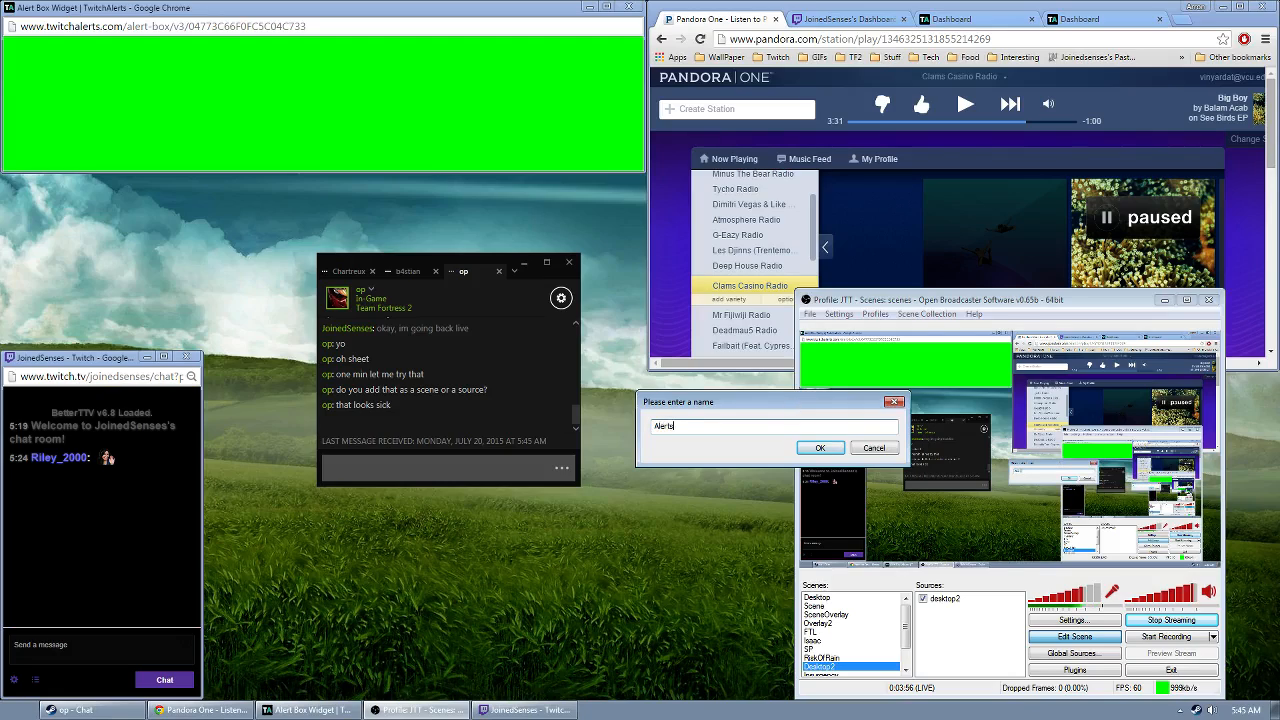
pyautogui.press('Return')
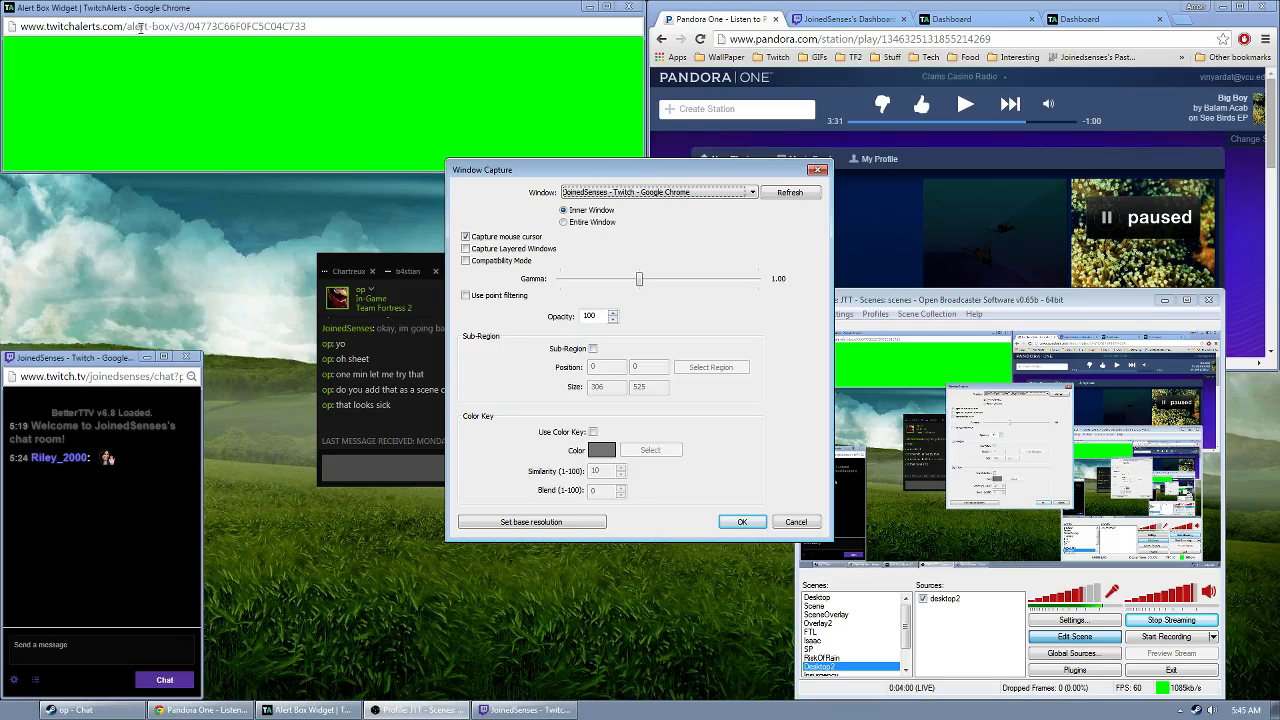
# - Capture the Alert Box Widget window and limit it to a sub-region over its green area, position 7, 59 and size 956 by 195
pyautogui.click(615, 192)
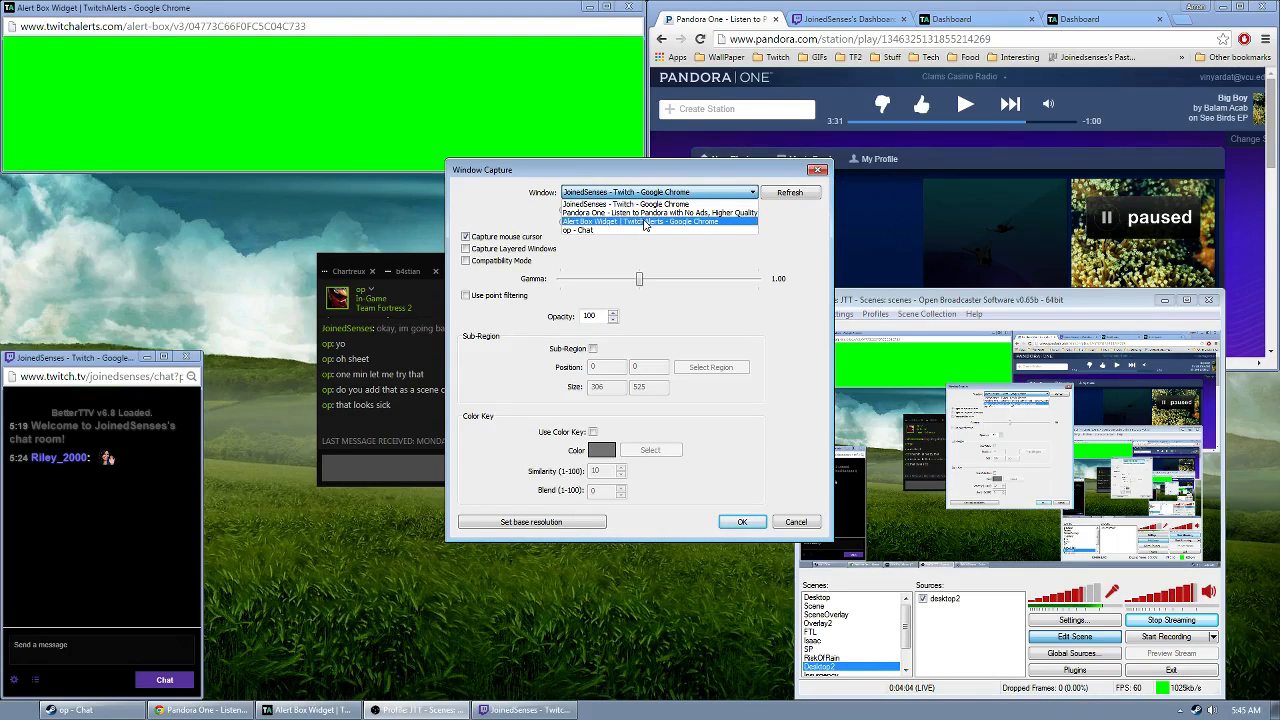
pyautogui.click(645, 222)
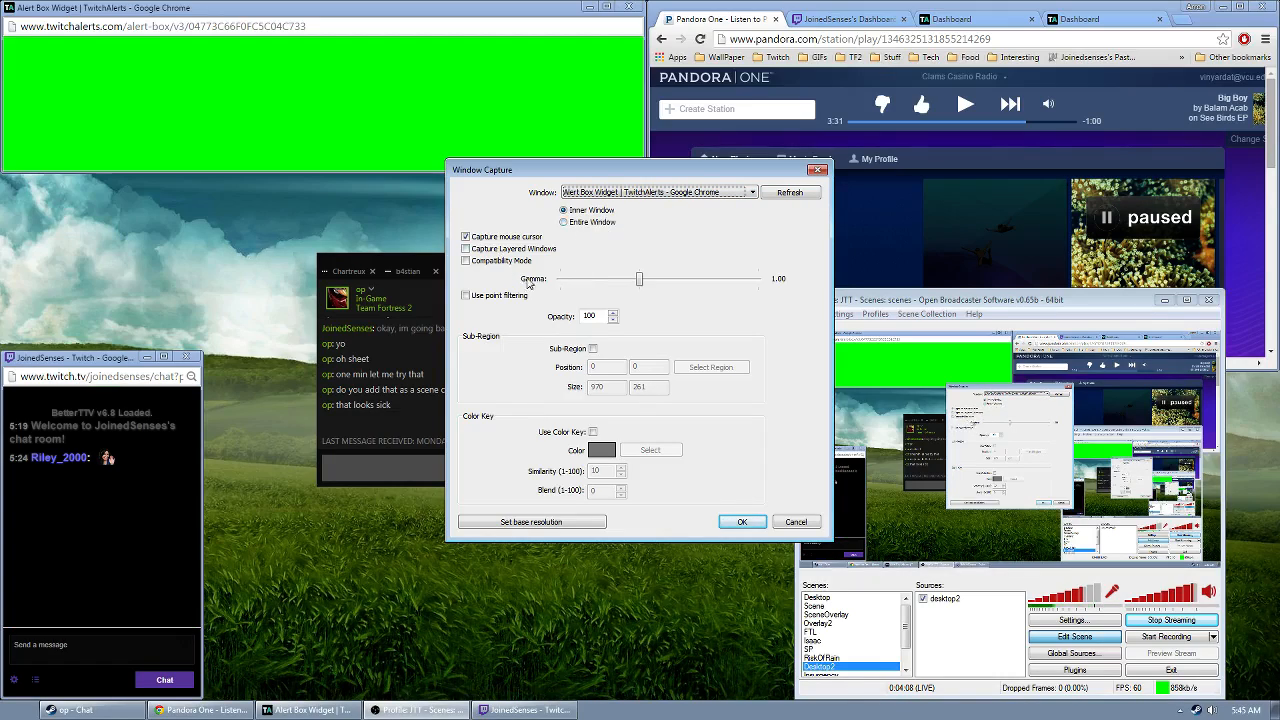
pyautogui.click(593, 348)
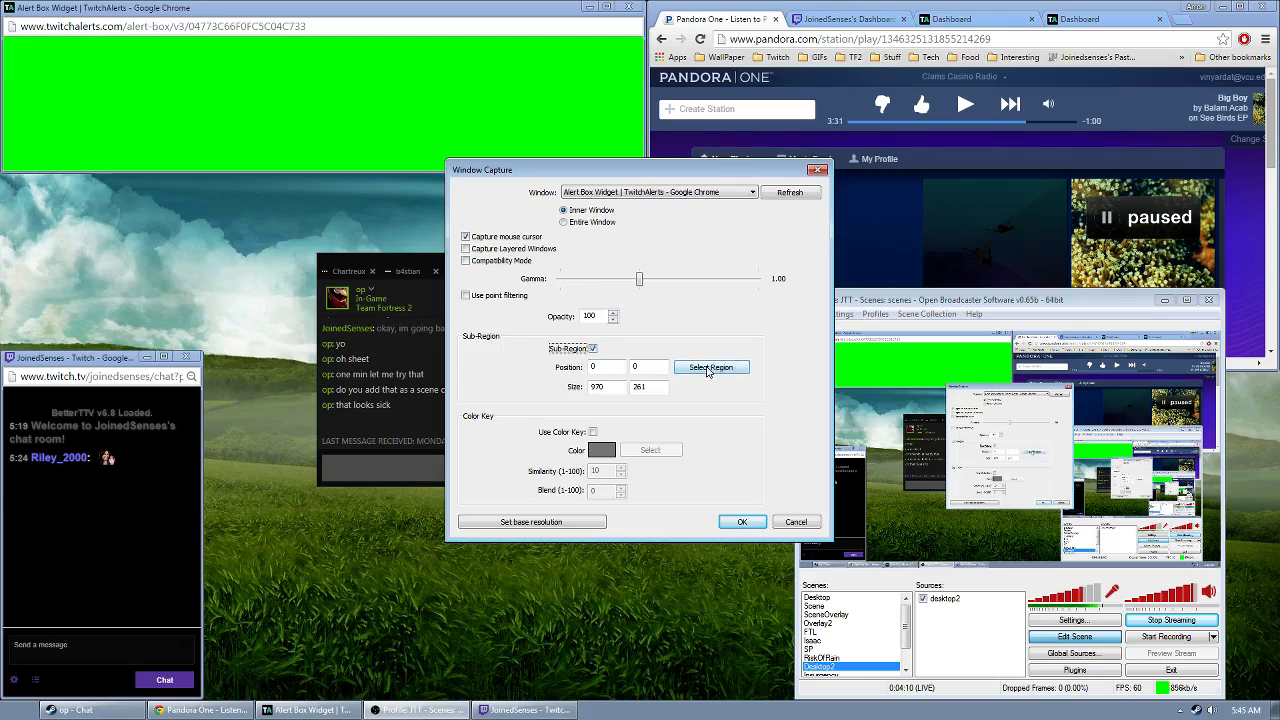
pyautogui.click(711, 367)
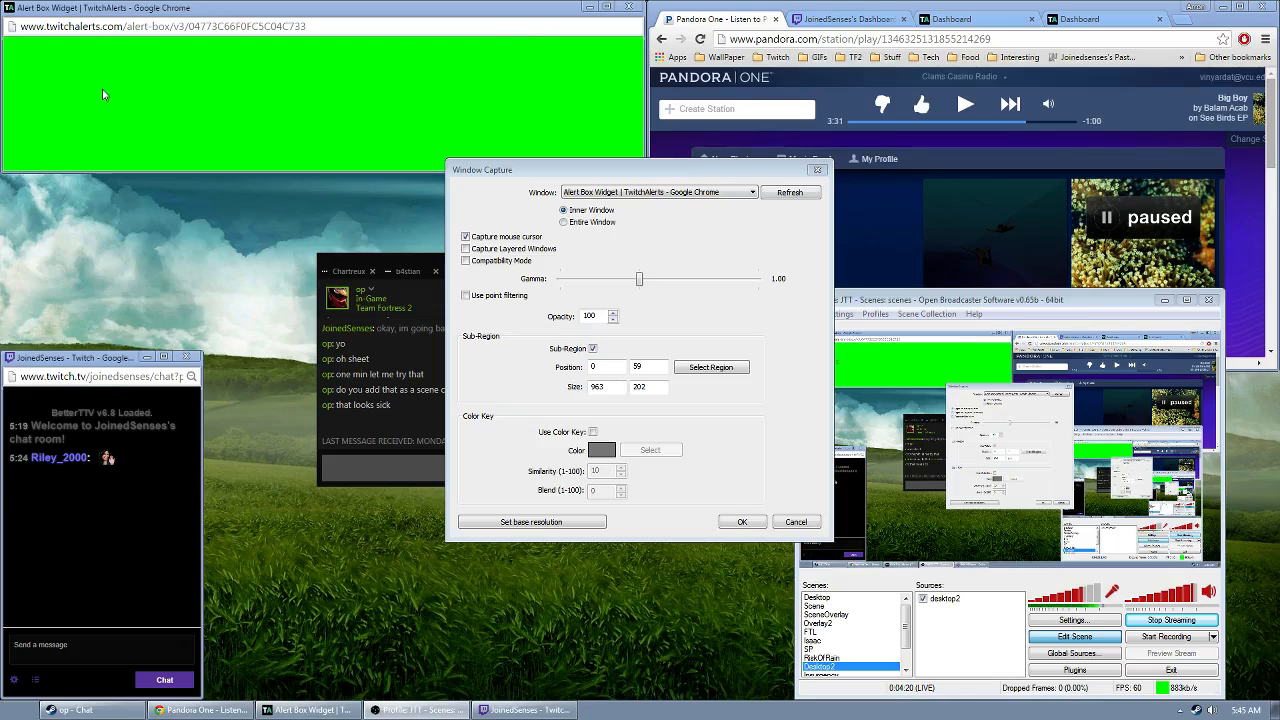
pyautogui.moveTo(4, 79); pyautogui.dragTo(15, 84)
pyautogui.moveTo(164, 169); pyautogui.dragTo(165, 166)
pyautogui.moveTo(714, 170); pyautogui.dragTo(788, 250)
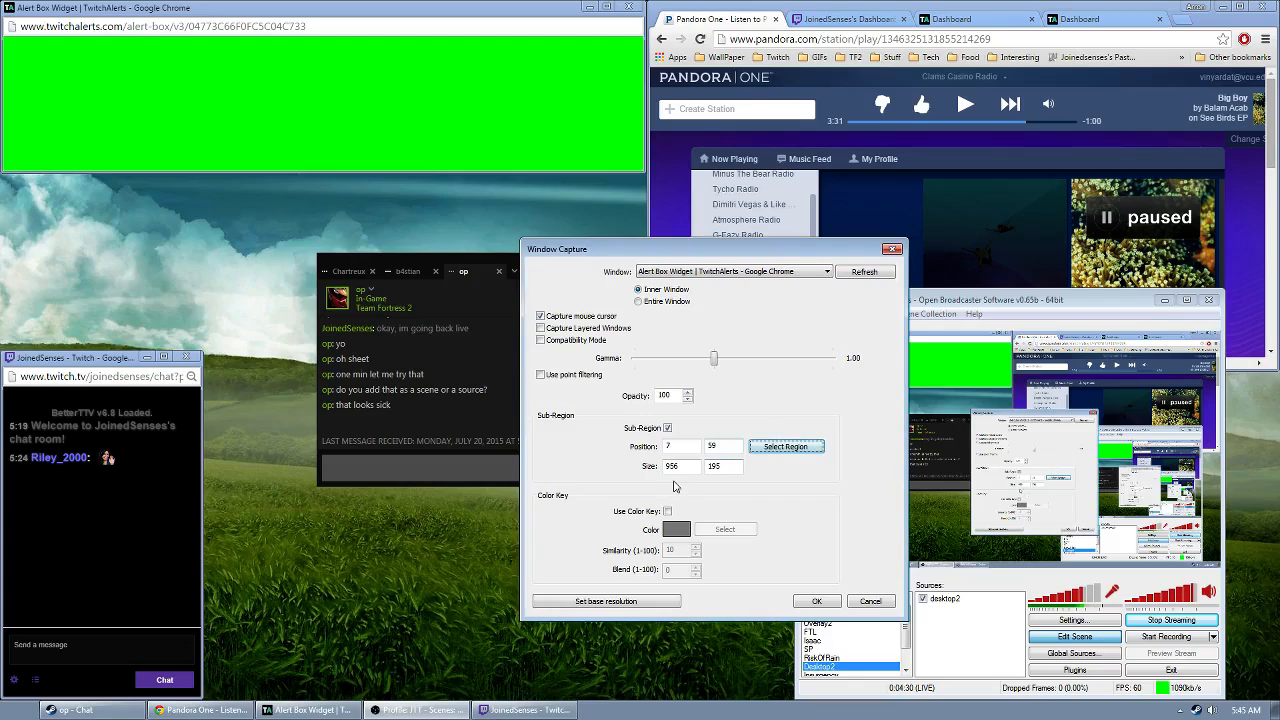
# - Enable the color key using the alert widget's green background as the key color and confirm the Alerts capture settings
pyautogui.click(668, 512)
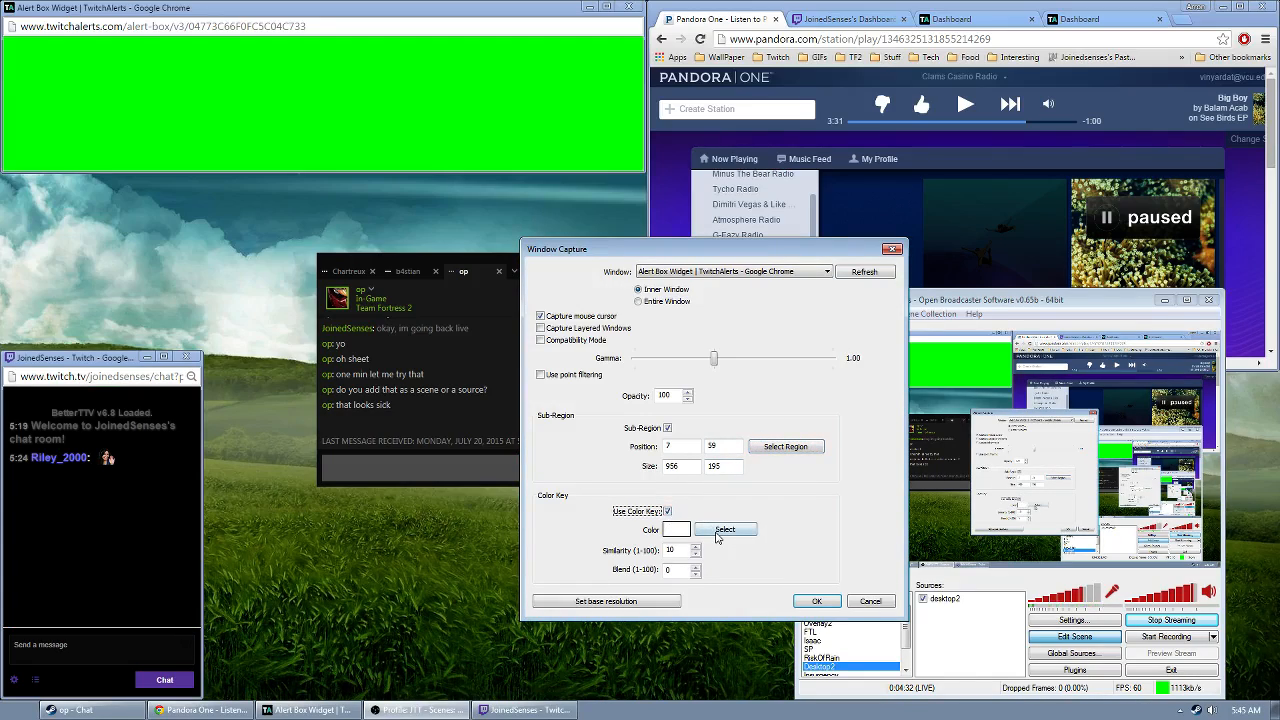
pyautogui.click(709, 533)
pyautogui.click(330, 99)
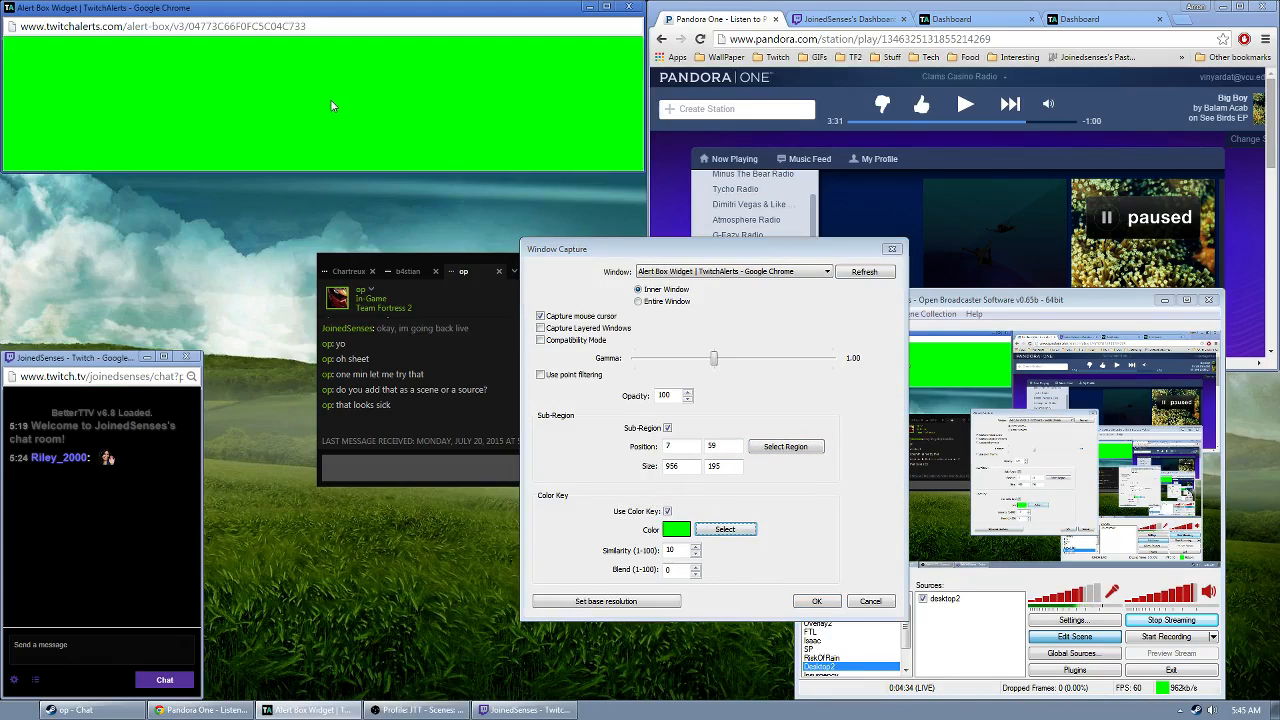
pyautogui.click(816, 601)
# - Move the Alerts overlay to the lower part of the preview and show the Alert Previews section on the TwitchAlerts dashboard
pyautogui.moveTo(865, 372); pyautogui.dragTo(868, 560)
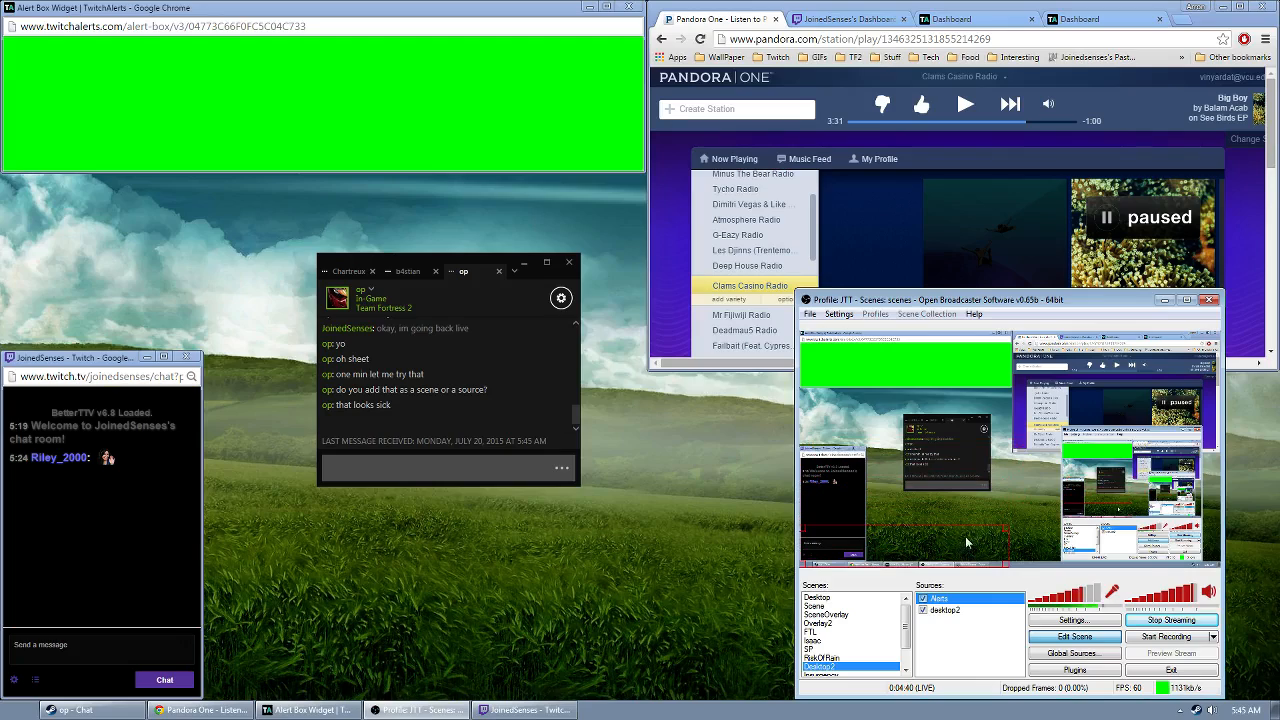
pyautogui.moveTo(1001, 538); pyautogui.dragTo(1038, 533)
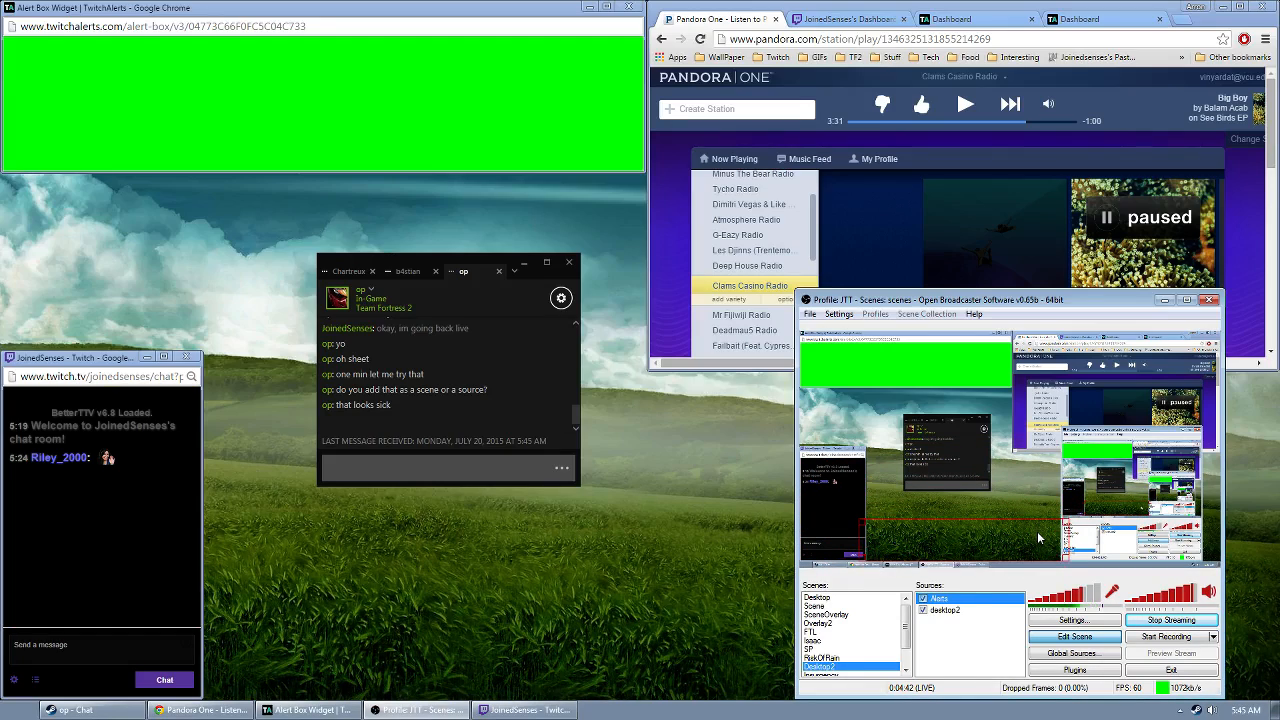
pyautogui.click(1078, 32)
pyautogui.click(1080, 19)
pyautogui.scroll(-3, 1051, 244)
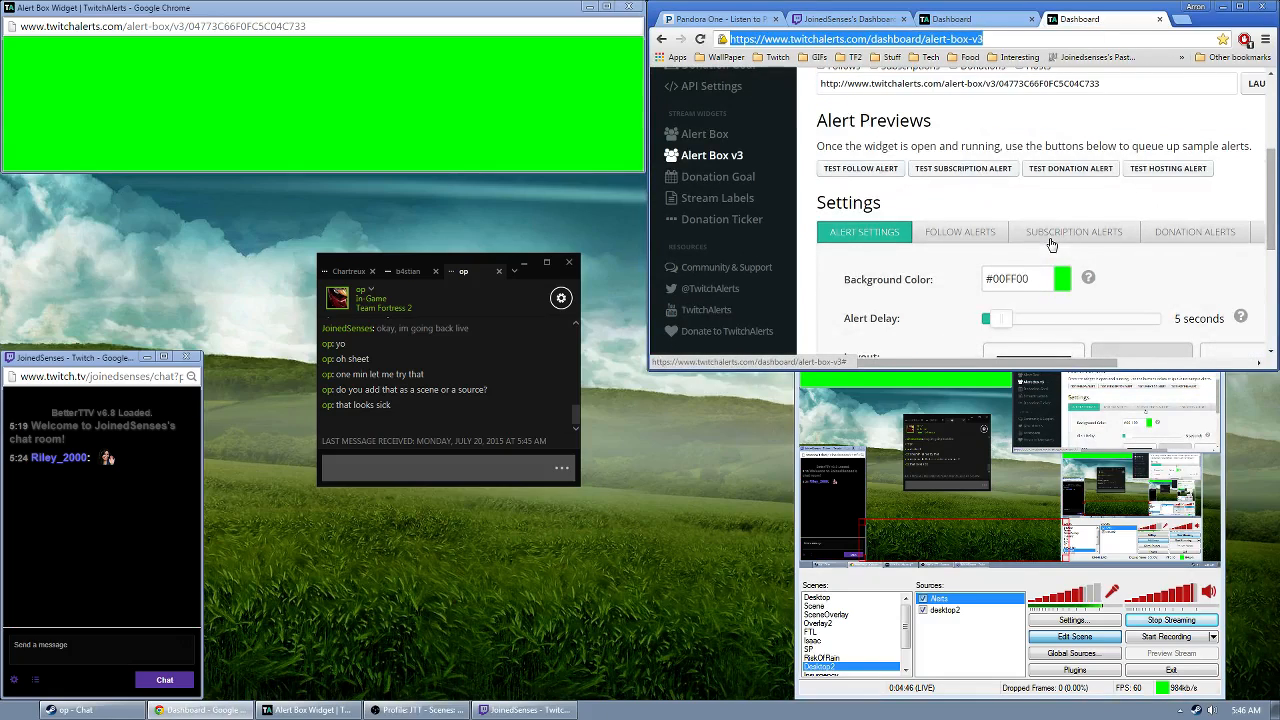
pyautogui.scroll(1, 962, 234)
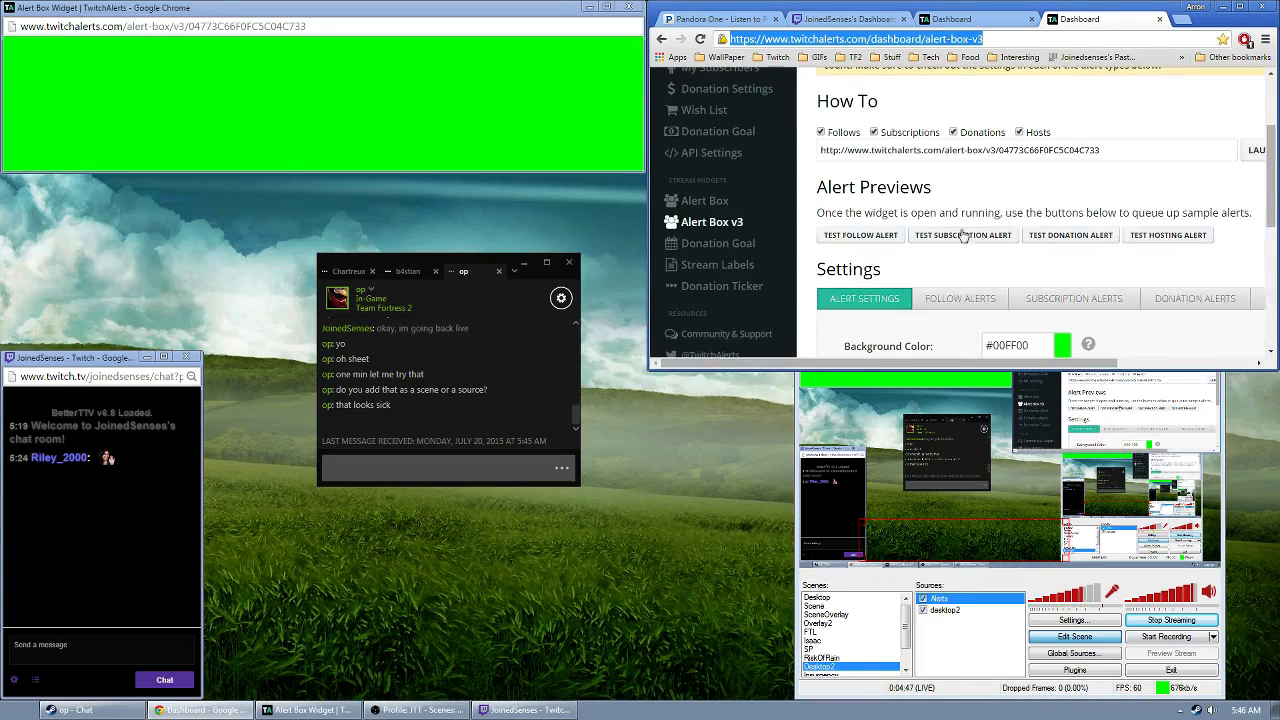
# - Move the OBS window clear of the desktop's lower-right area and place the Alerts overlay in the preview's lower-right corner
pyautogui.click(798, 425)
pyautogui.moveTo(967, 305); pyautogui.dragTo(451, 305)
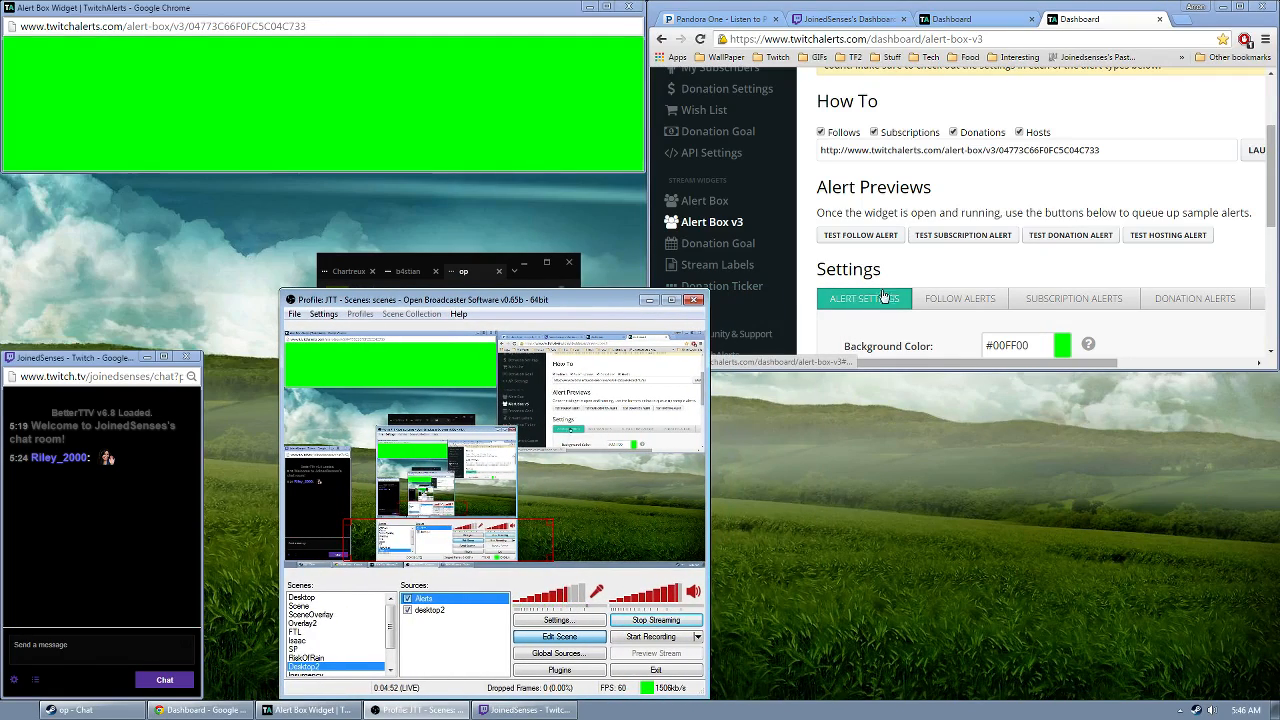
pyautogui.moveTo(483, 549); pyautogui.dragTo(635, 537)
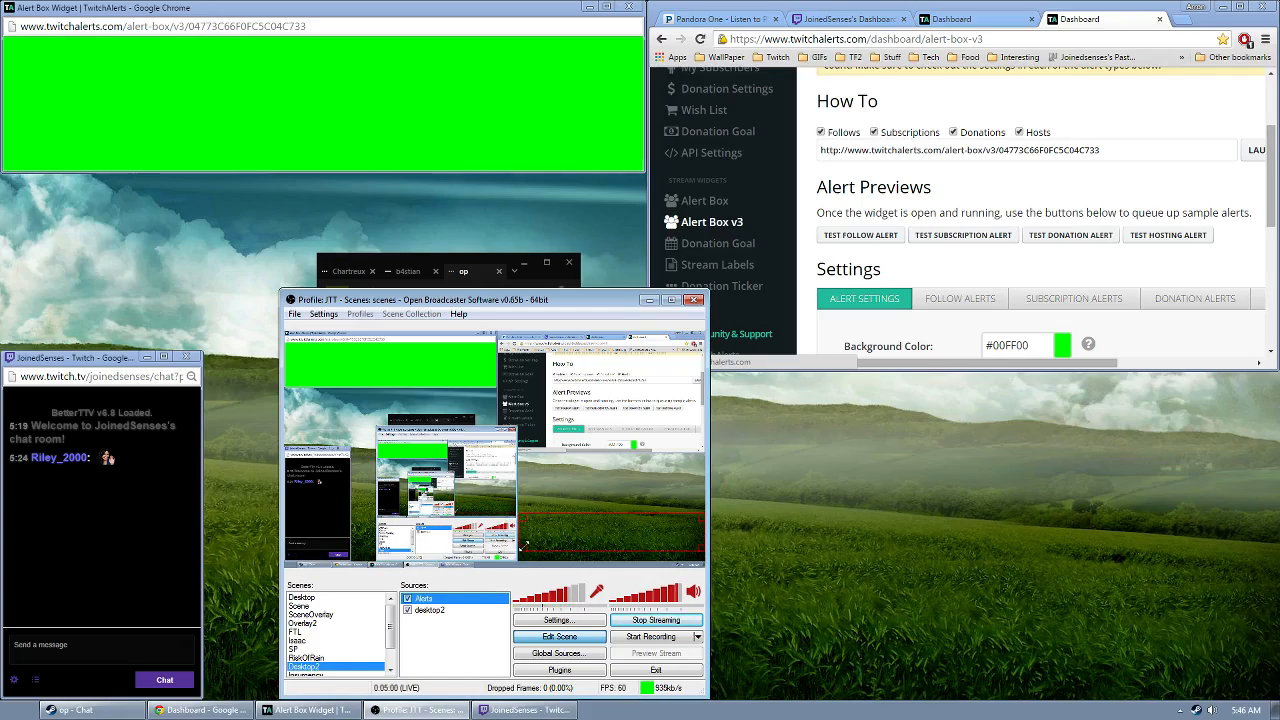
# - Send a test follow alert and check how the keyed Alerts overlay renders over the desktop capture
pyautogui.click(843, 237)
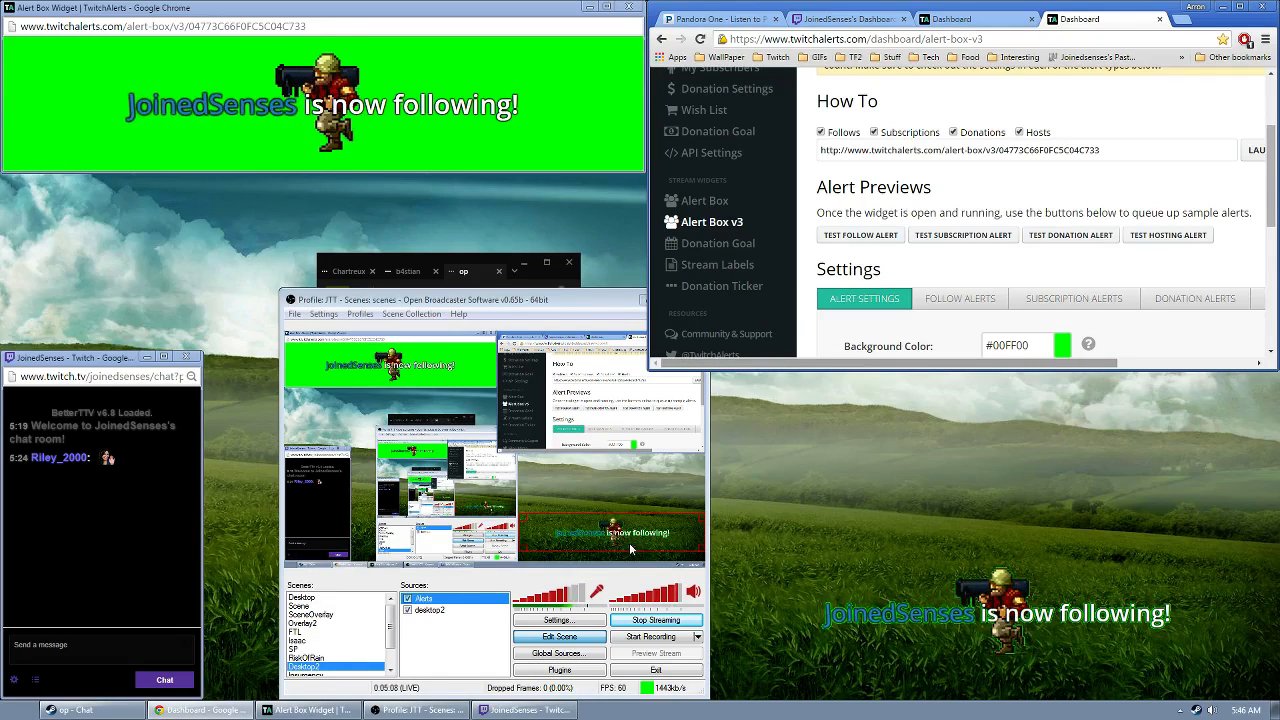
pyautogui.click(600, 462)
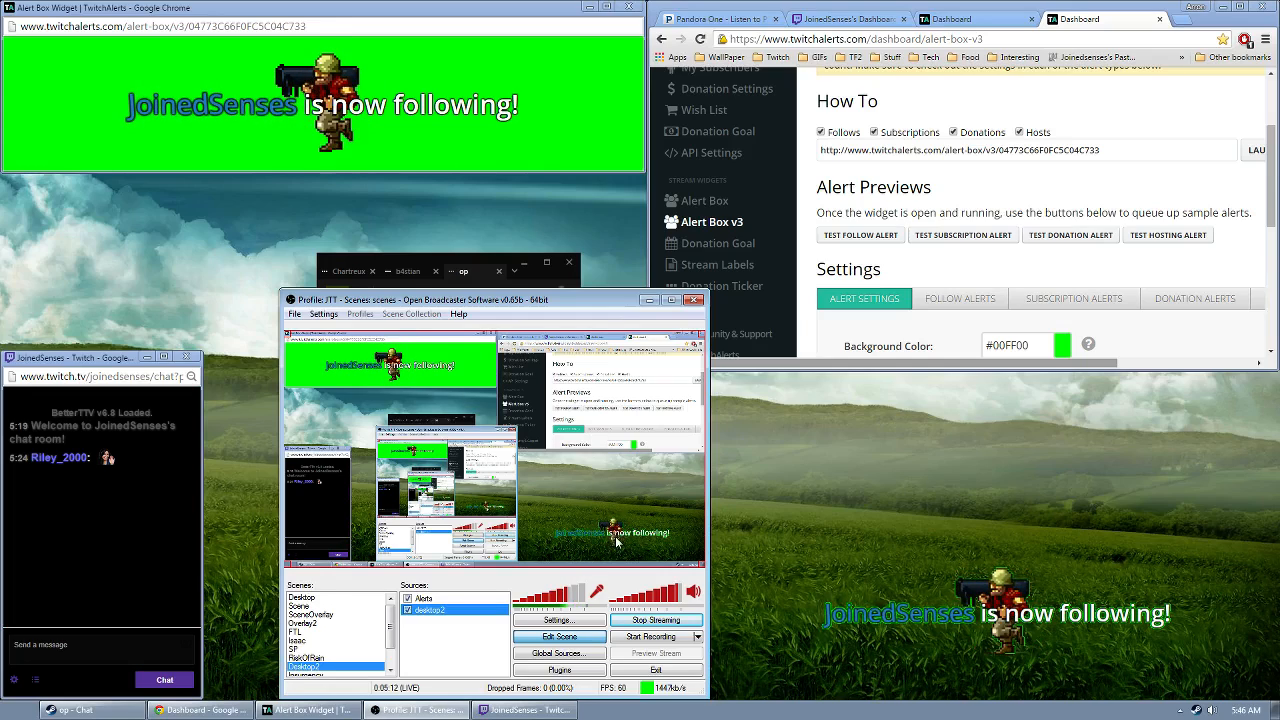
pyautogui.rightClick(474, 134)
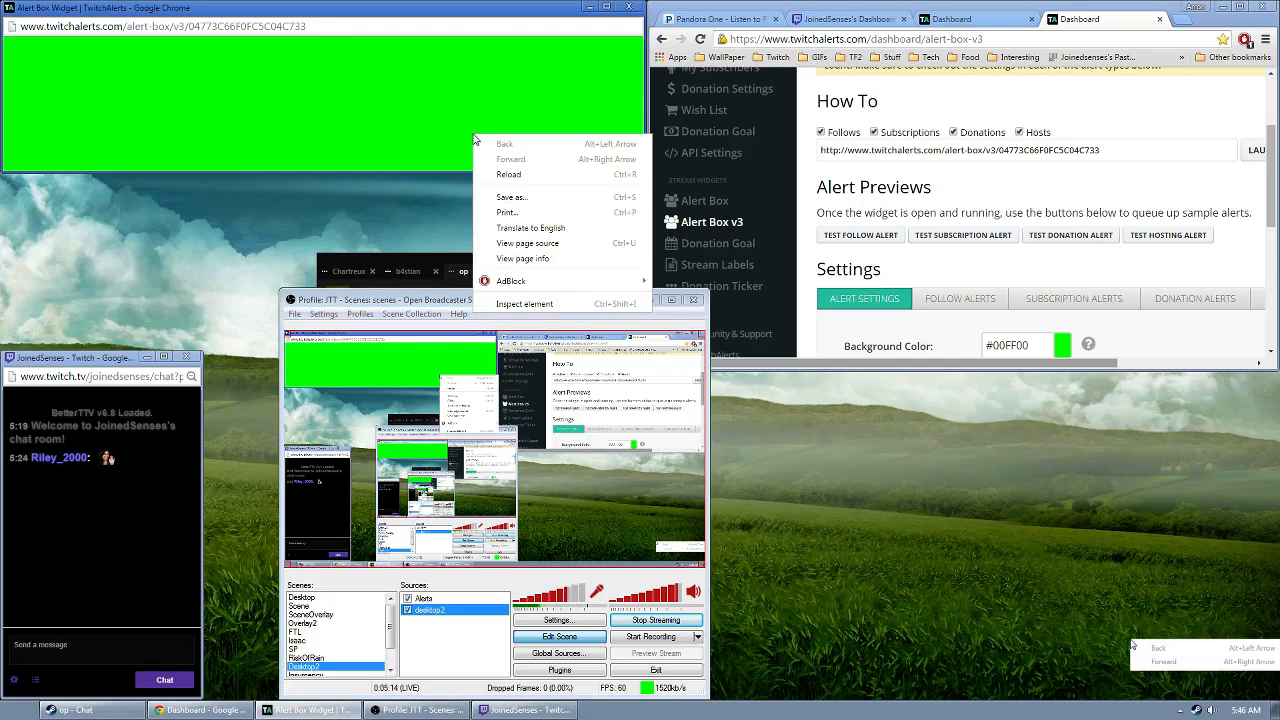
pyautogui.click(429, 303)
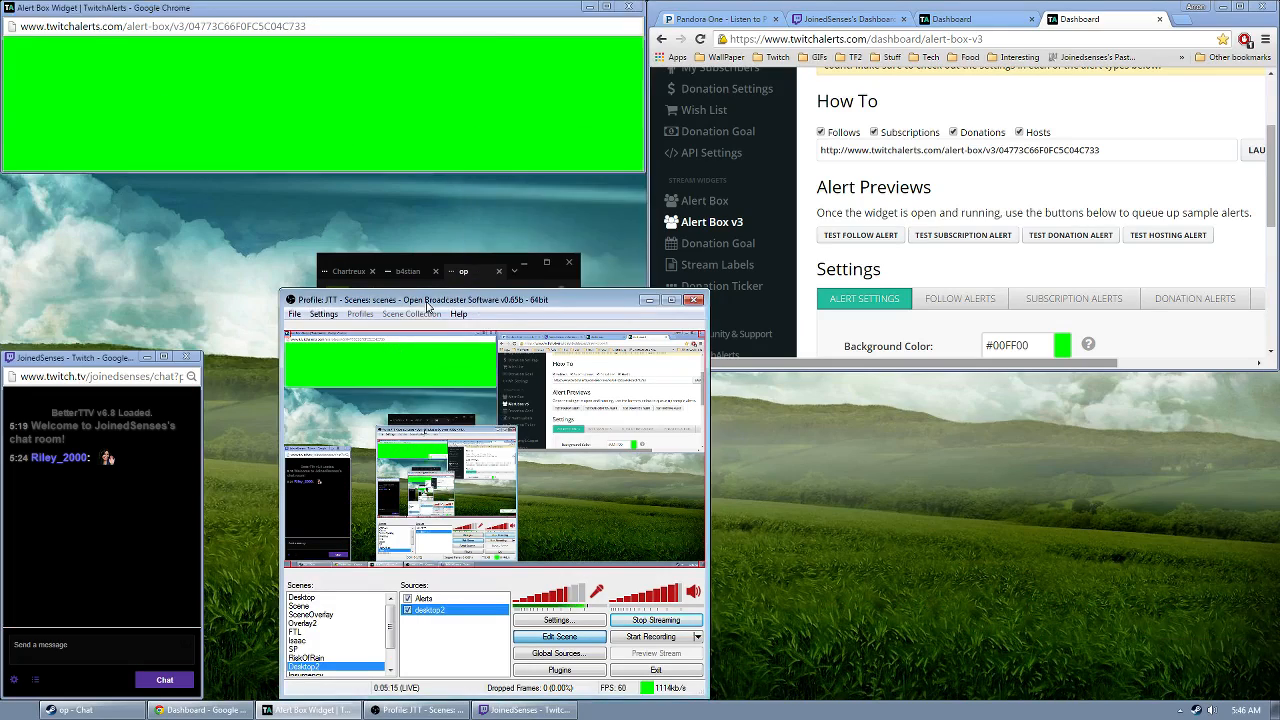
# - Set the Alerts source's color key similarity to 40 and send a test follow alert
pyautogui.click(424, 602)
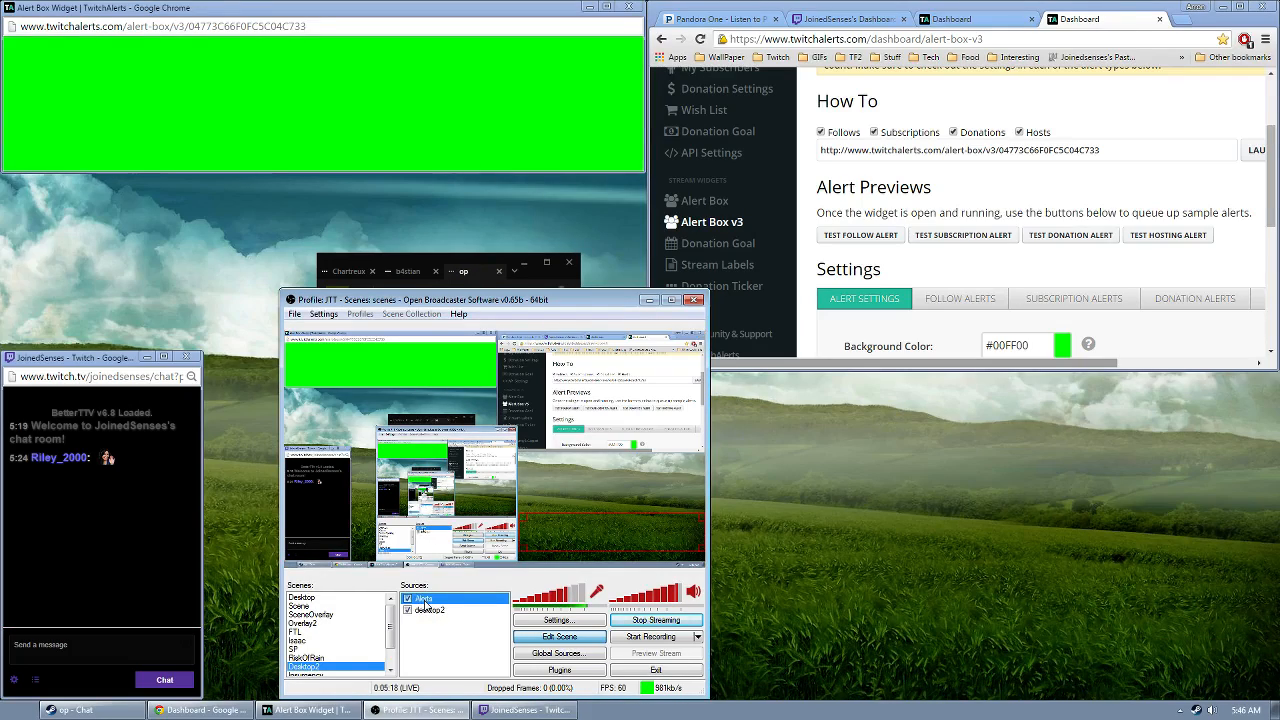
pyautogui.rightClick(416, 601)
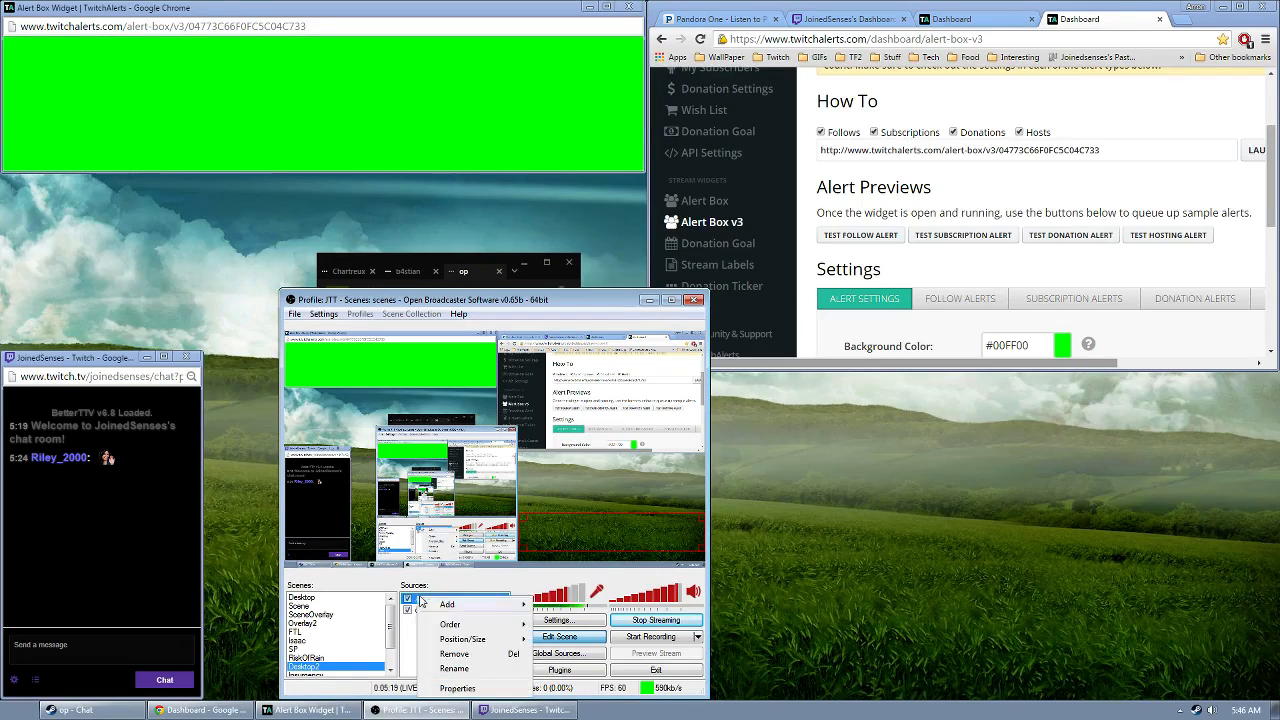
pyautogui.click(468, 690)
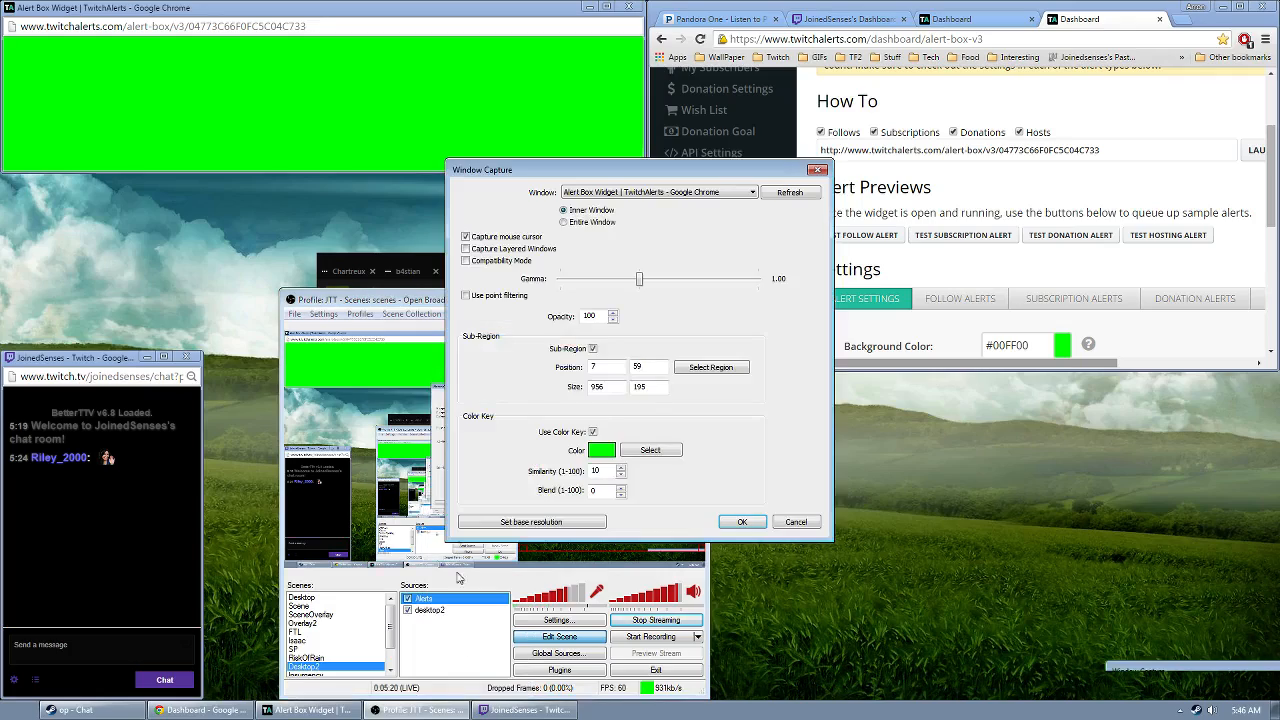
pyautogui.doubleClick(597, 470)
pyautogui.press('Return')
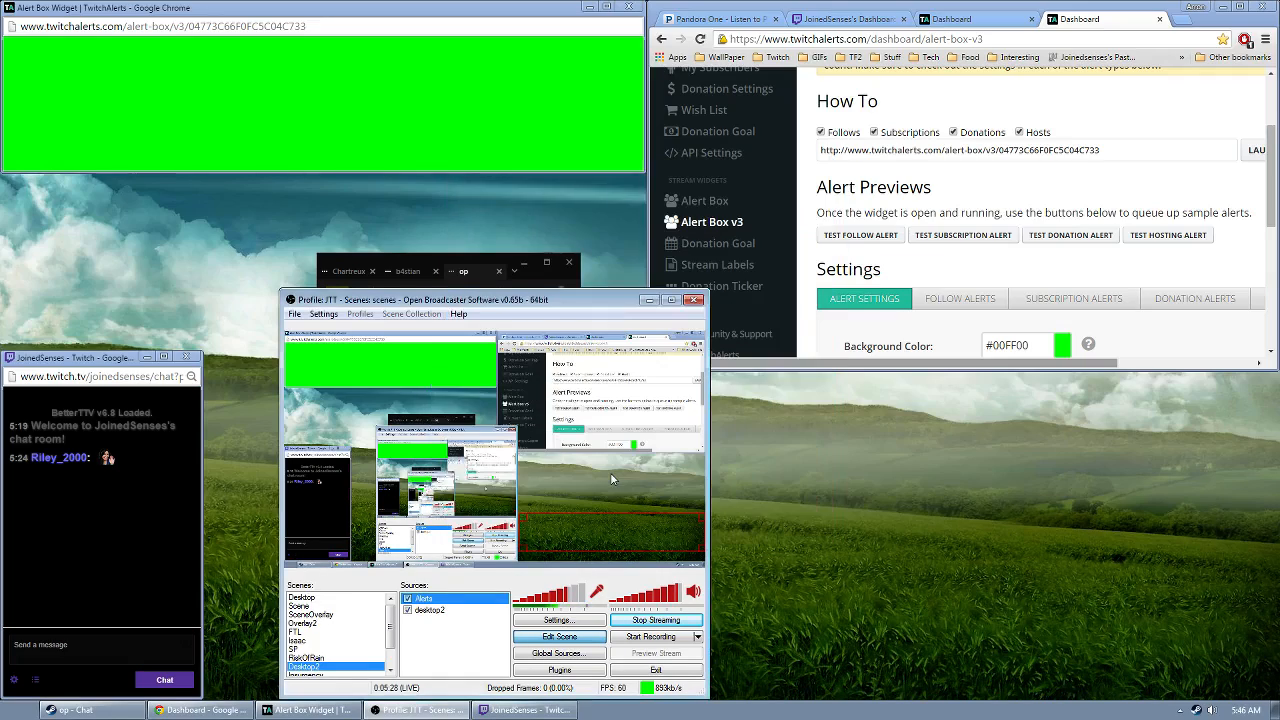
pyautogui.click(881, 237)
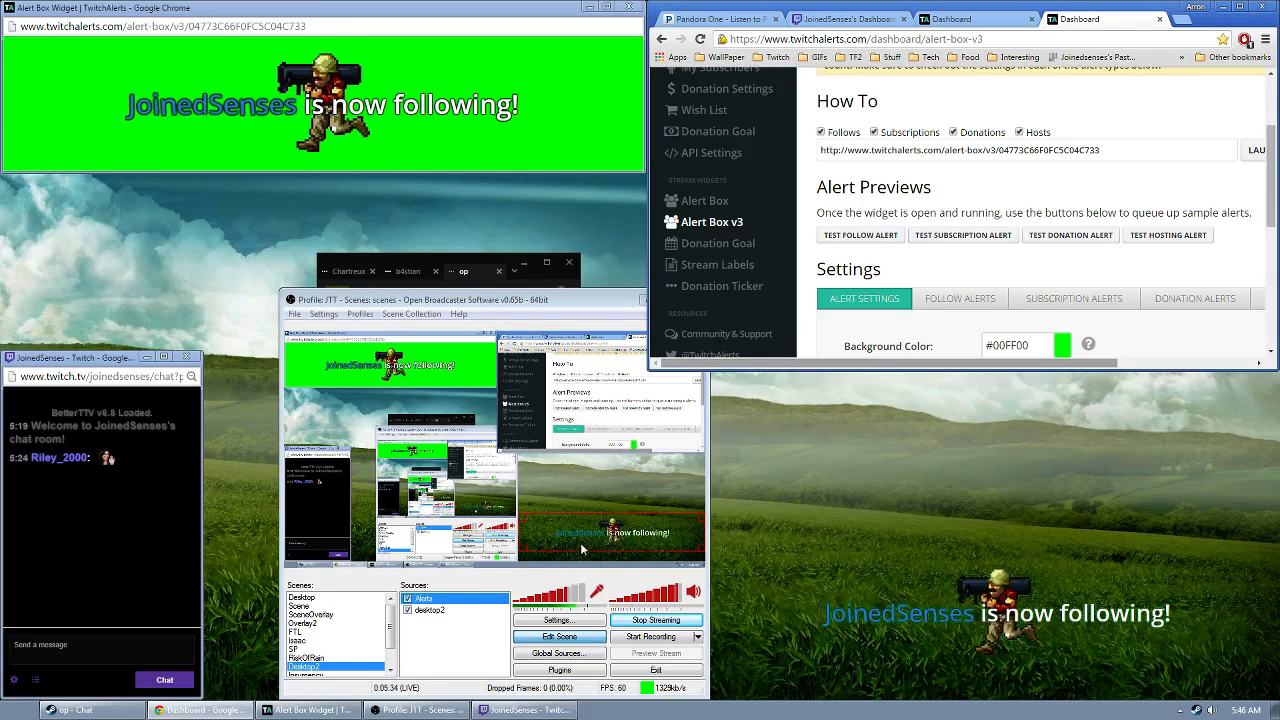
# - Set the Alerts source's color key blend to 30 and send another test follow alert
pyautogui.rightClick(422, 600)
pyautogui.click(469, 686)
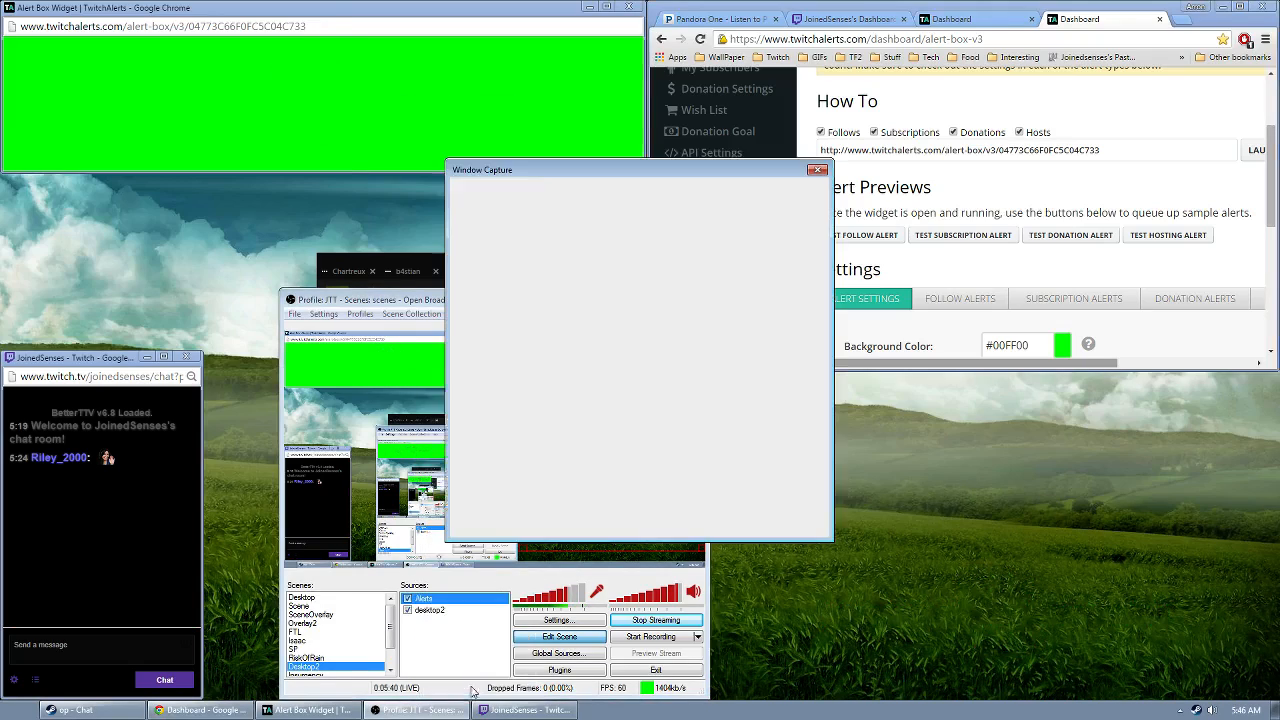
pyautogui.moveTo(605, 491); pyautogui.dragTo(535, 494)
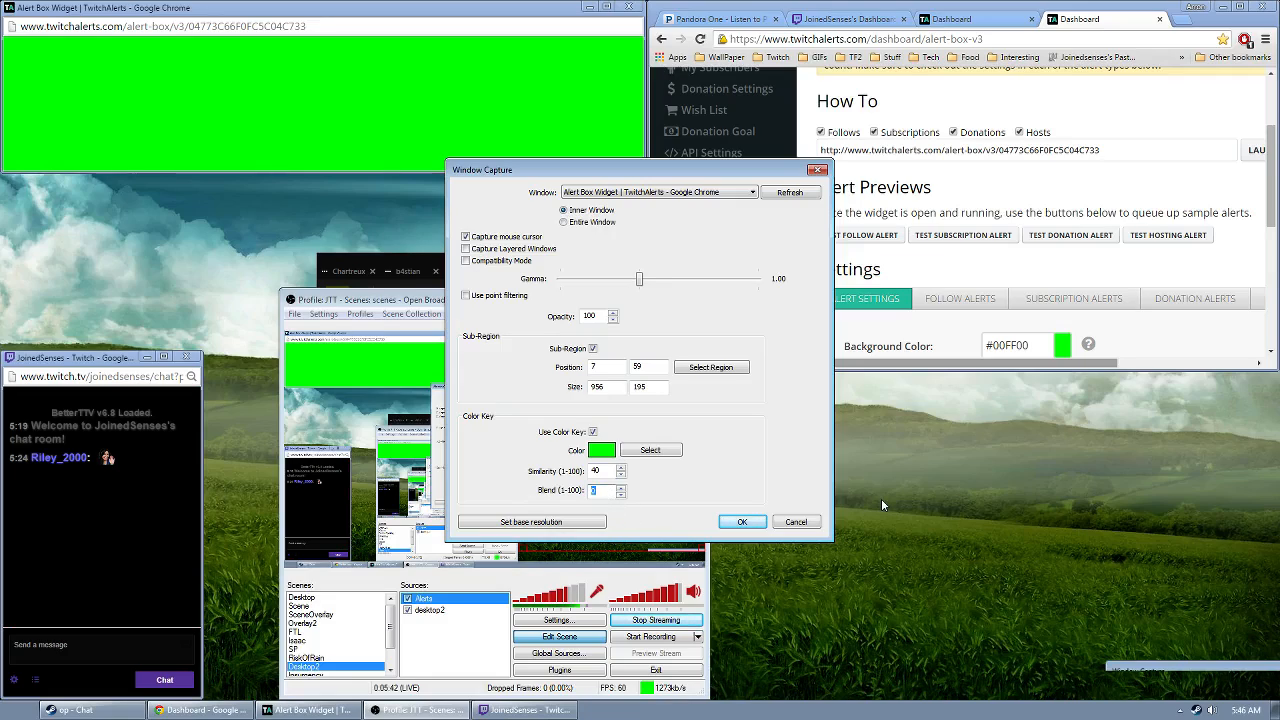
pyautogui.write('30')
pyautogui.click(755, 526)
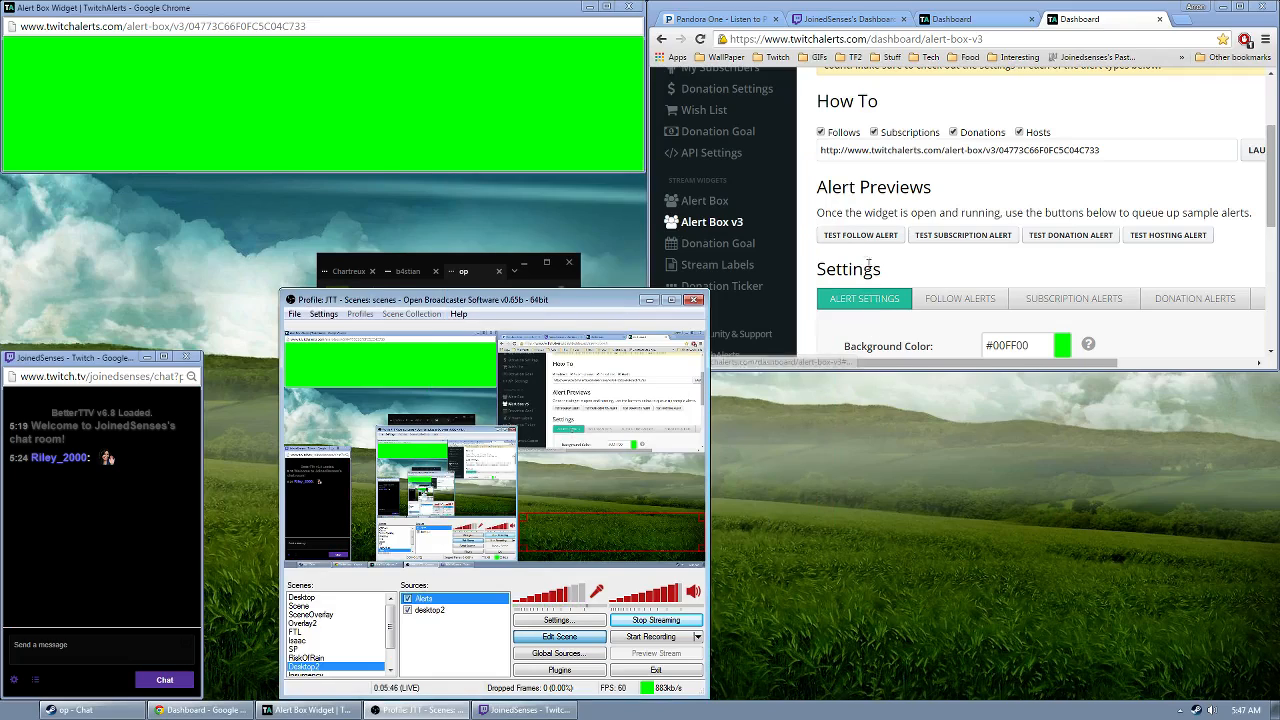
pyautogui.click(860, 235)
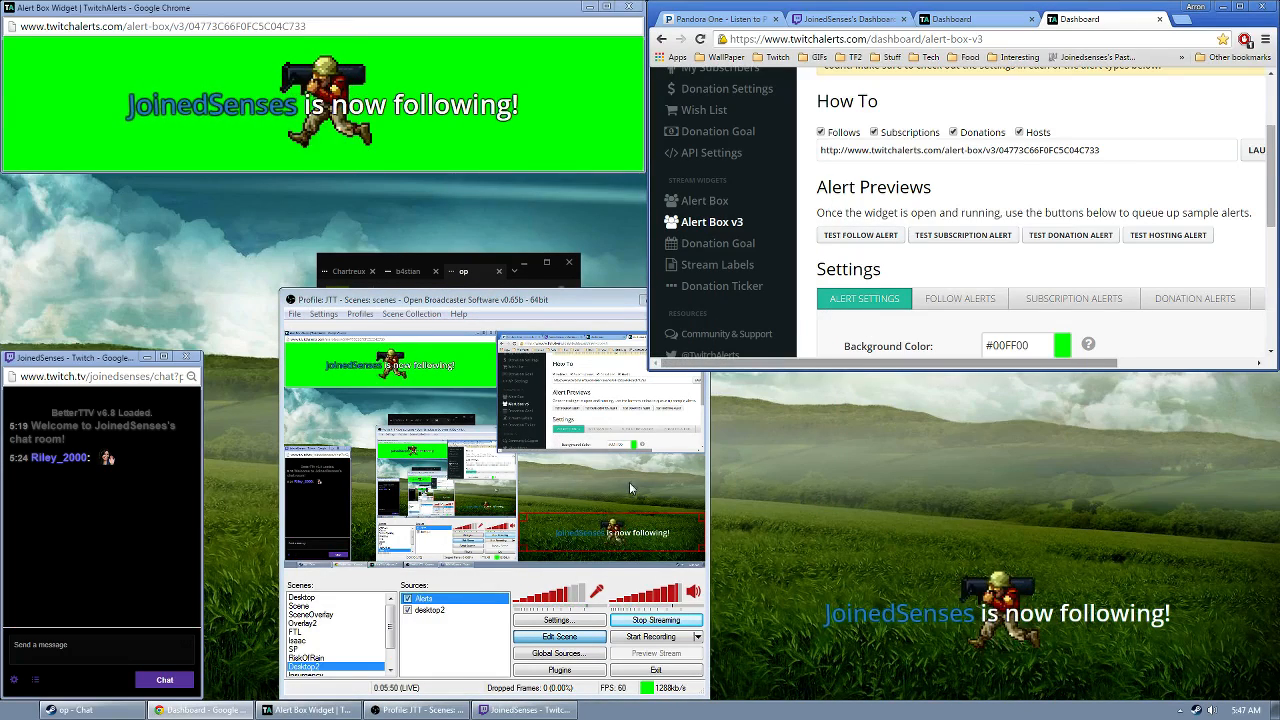
# - Enlarge the Alerts overlay, fit it into the preview's lower-right corner with a test follow alert showing, and leave it selected
pyautogui.click(524, 505)
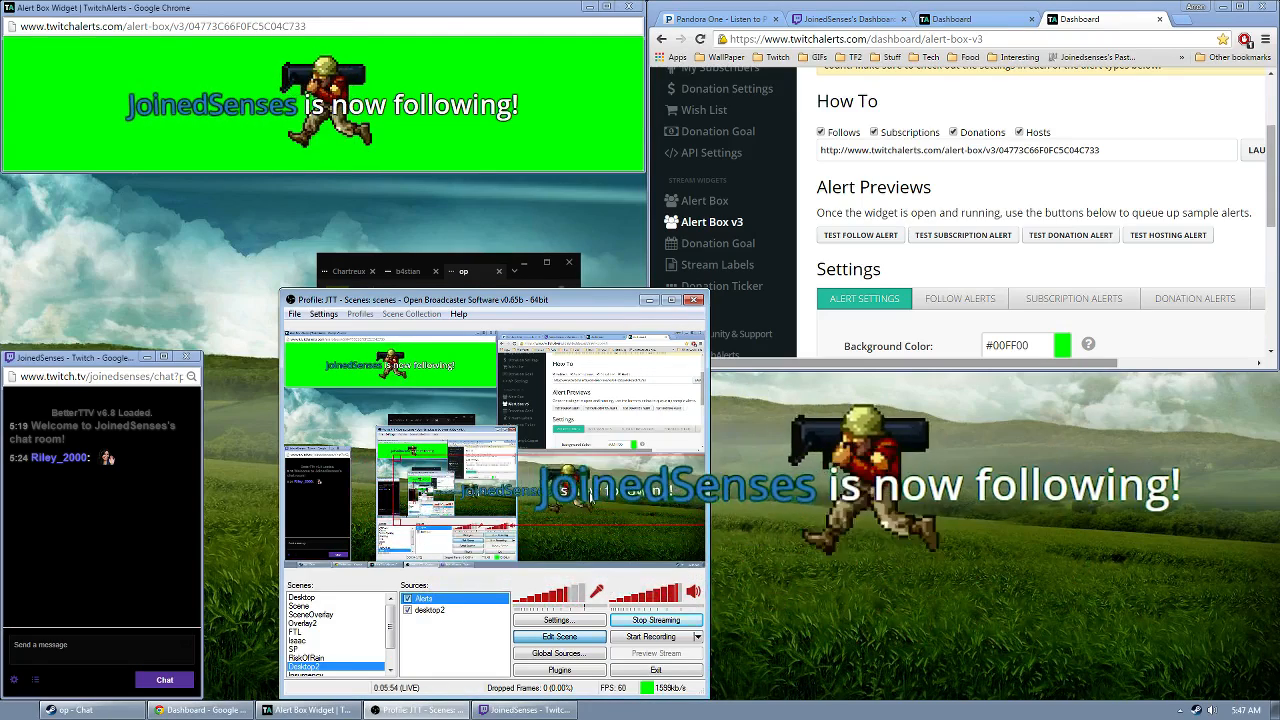
pyautogui.click(870, 236)
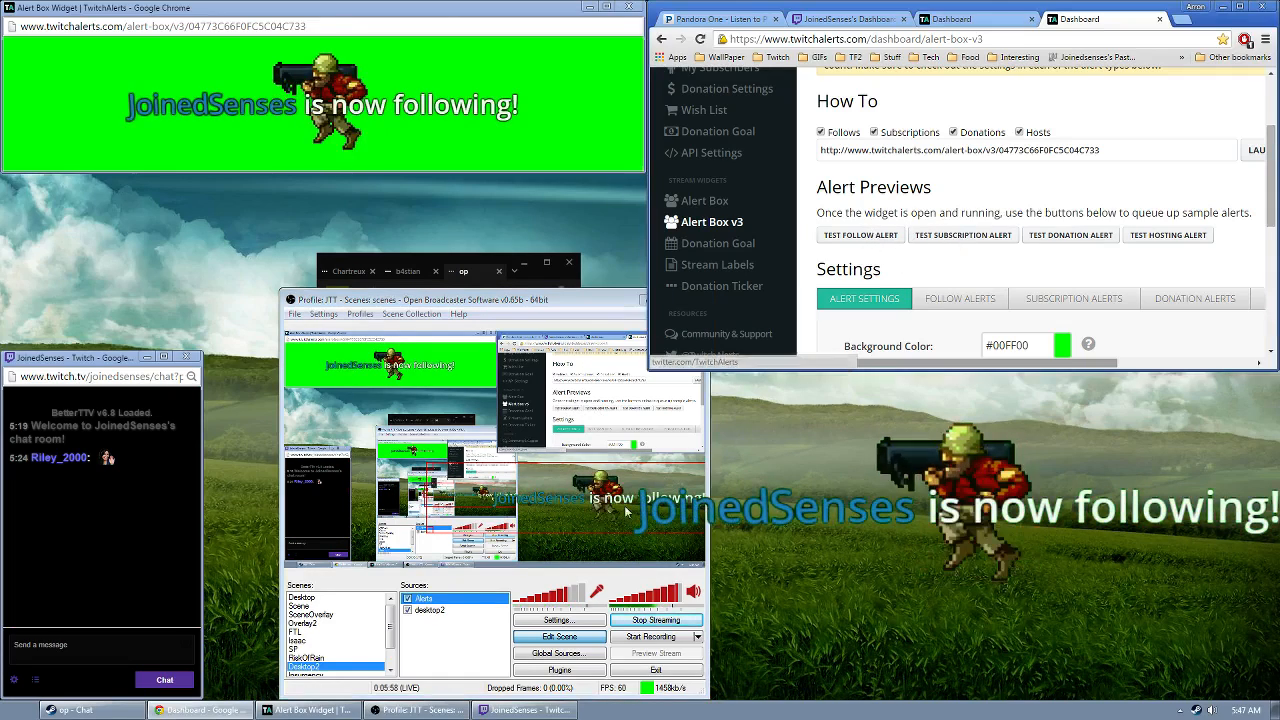
pyautogui.click(612, 528)
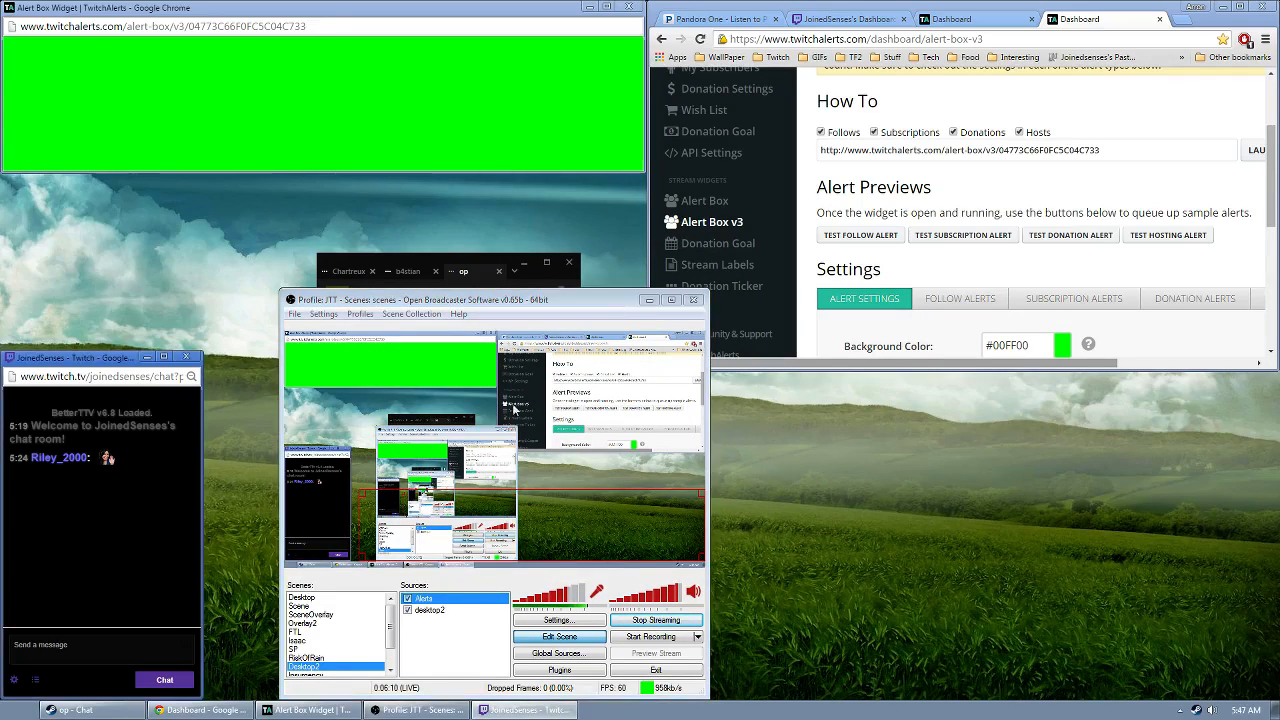
pyautogui.click(410, 611)
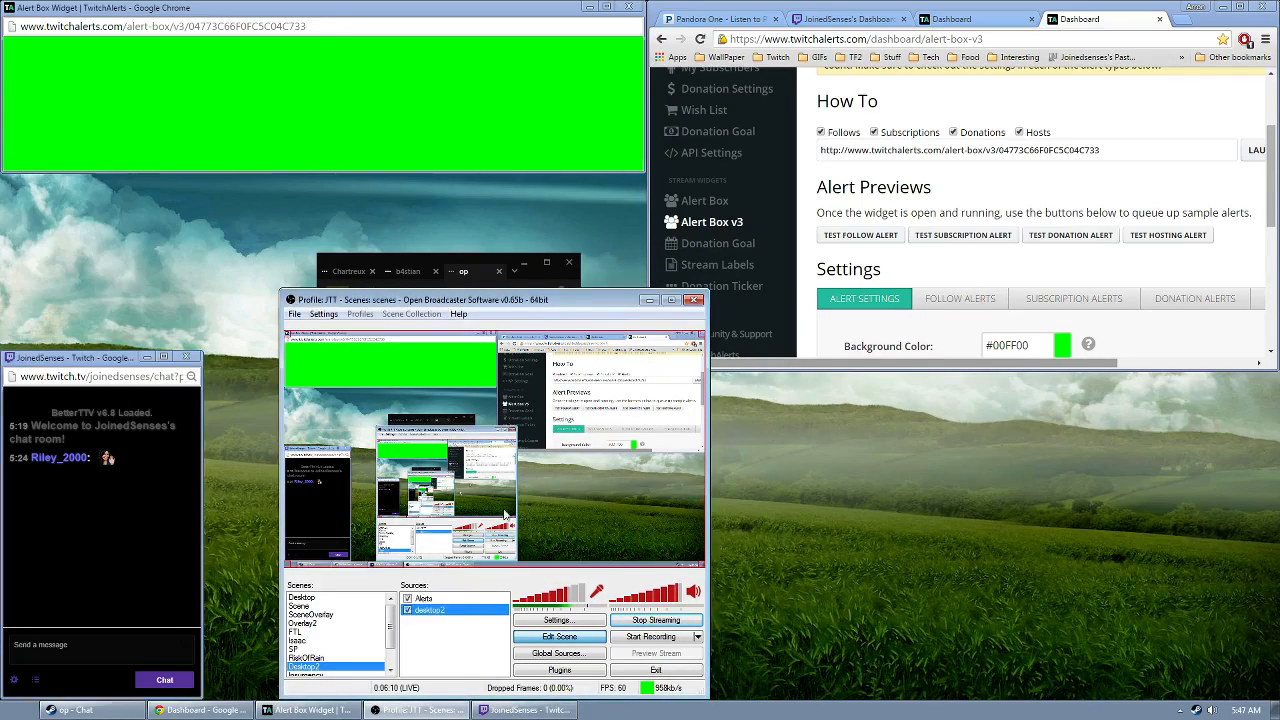
pyautogui.click(430, 599)
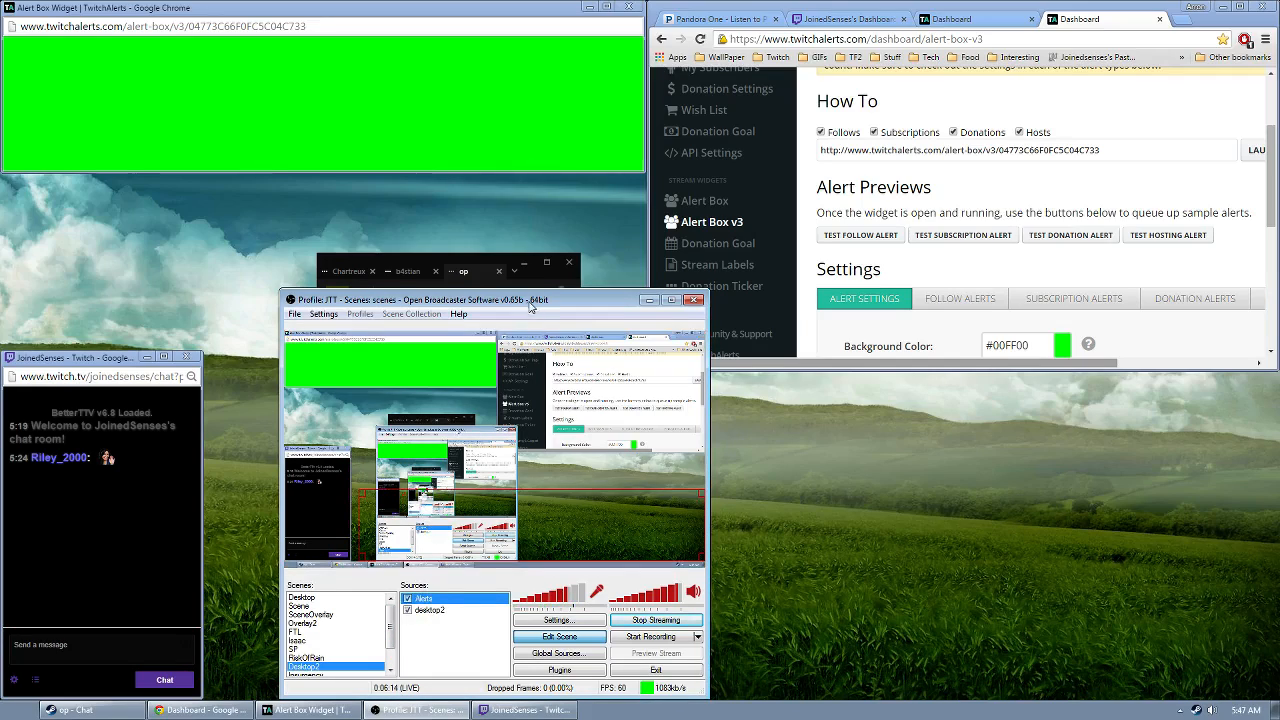
# - Look through the Alert Box v3 page, from the widget link and alert previews to the background, delay and layout settings
pyautogui.click(1047, 262)
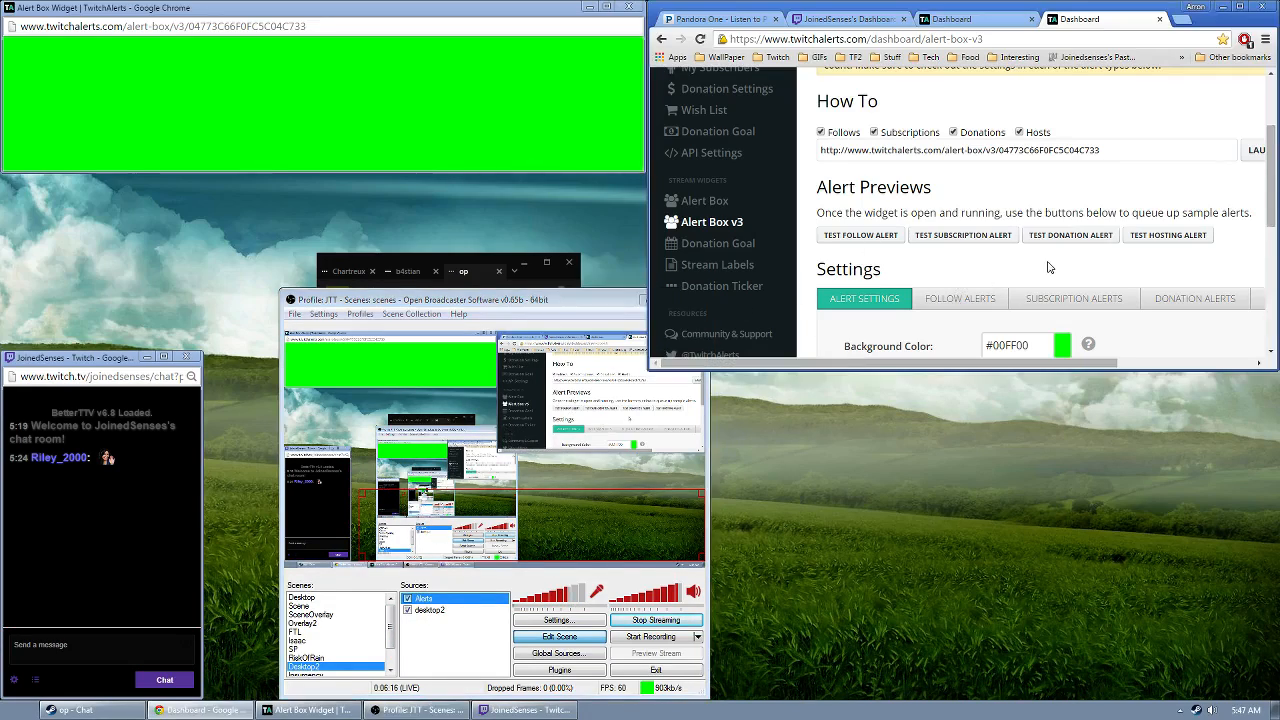
pyautogui.scroll(-3, 1047, 262)
pyautogui.scroll(2, 1047, 262)
pyautogui.scroll(2, 890, 163)
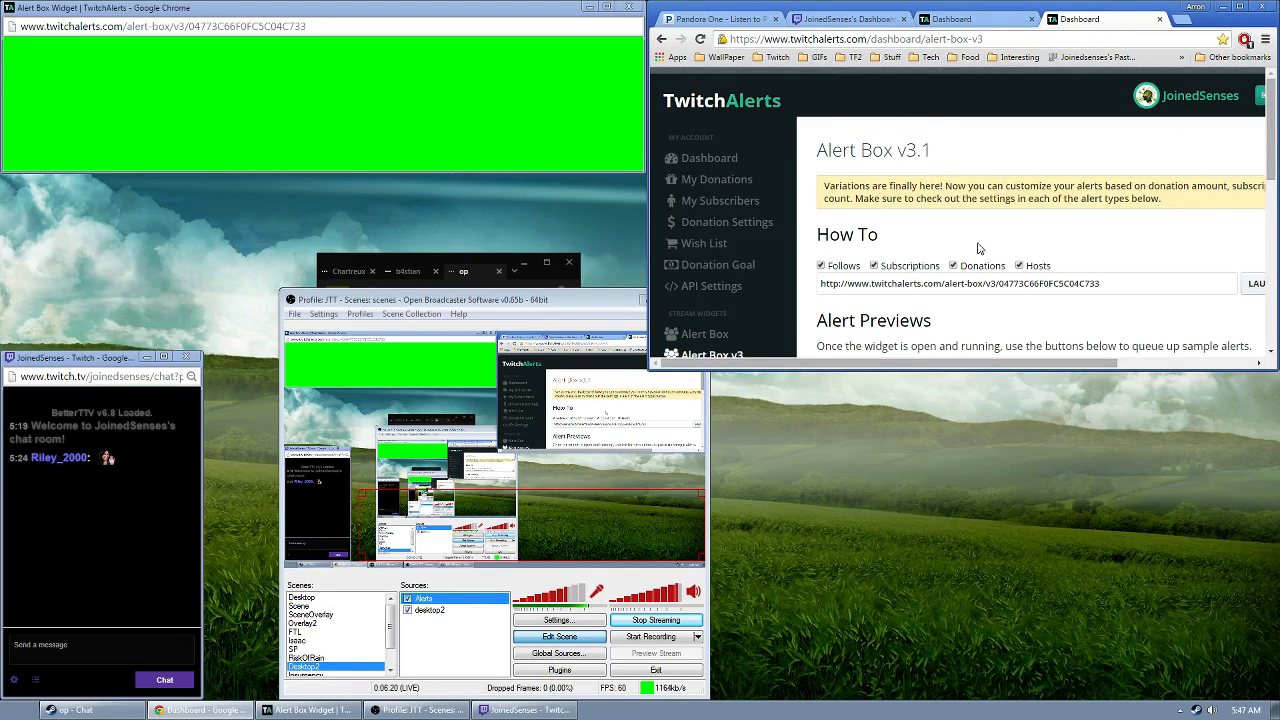
pyautogui.scroll(-2, 1035, 234)
pyautogui.scroll(-3, 1035, 234)
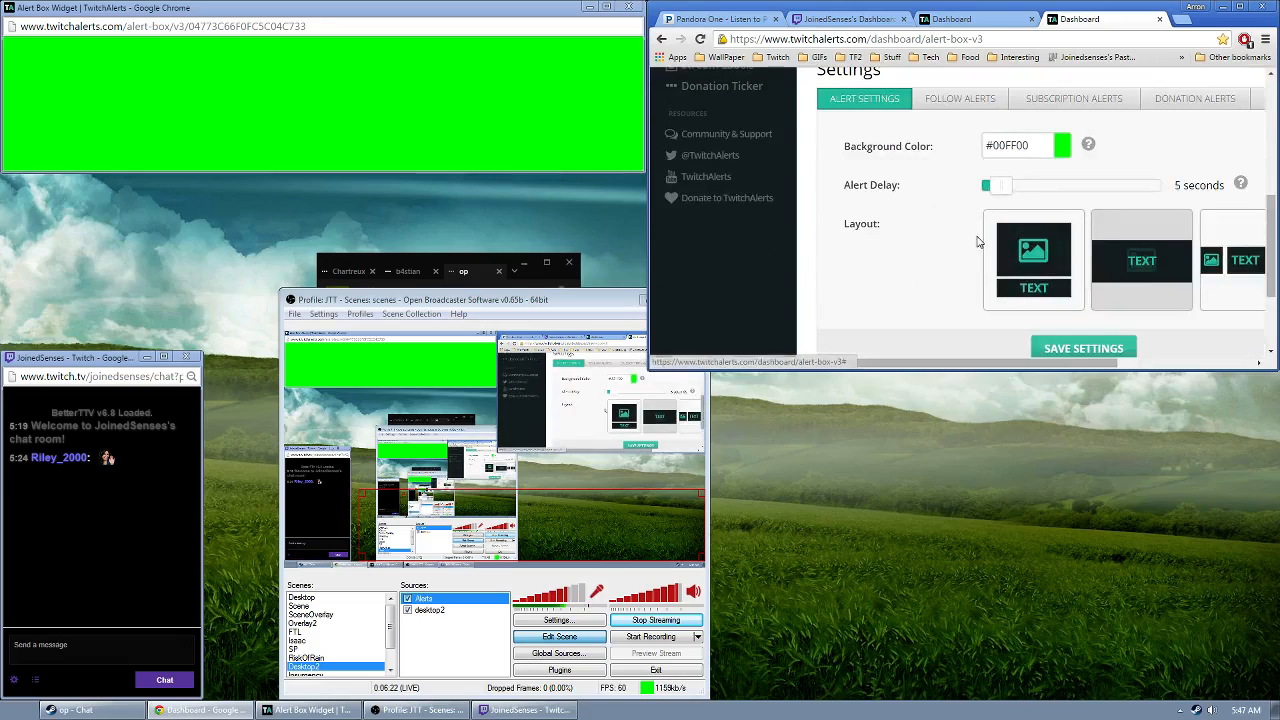
pyautogui.scroll(2, 990, 230)
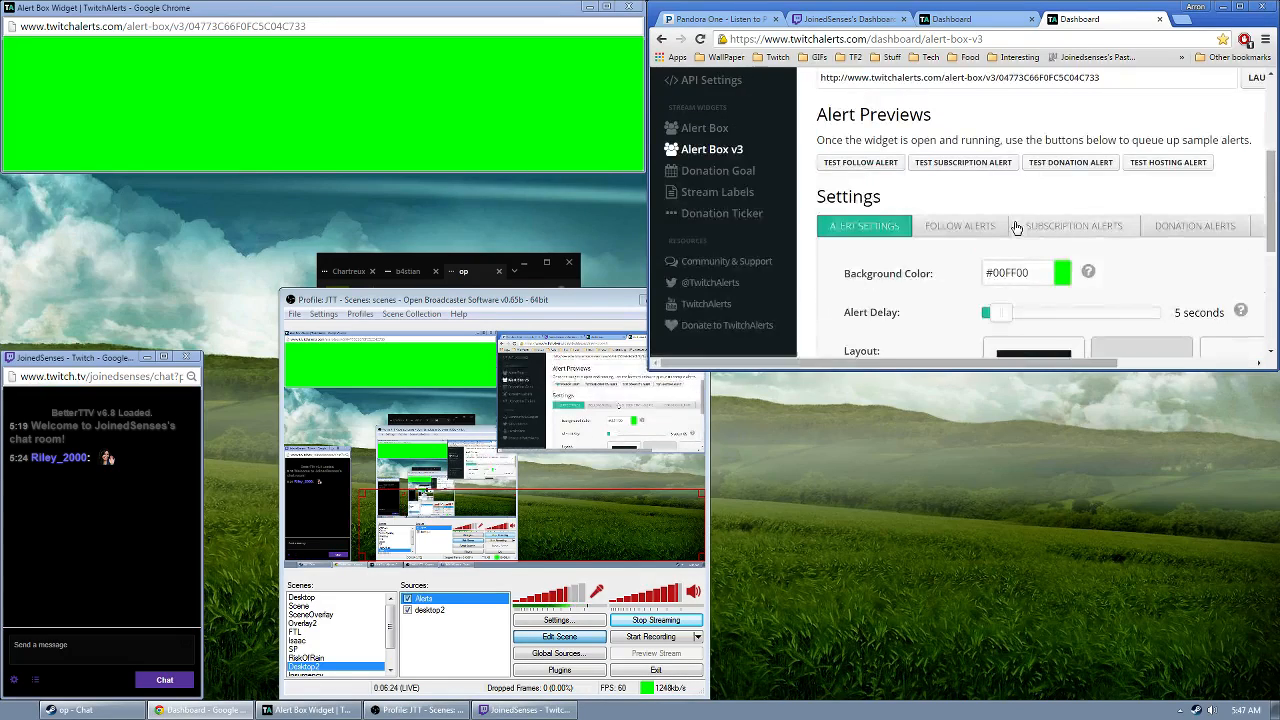
# - Switch the browser to the Pandora tab and reposition the OBS window just beside the Twitch chat pop-up
pyautogui.scroll(-1, 1015, 250)
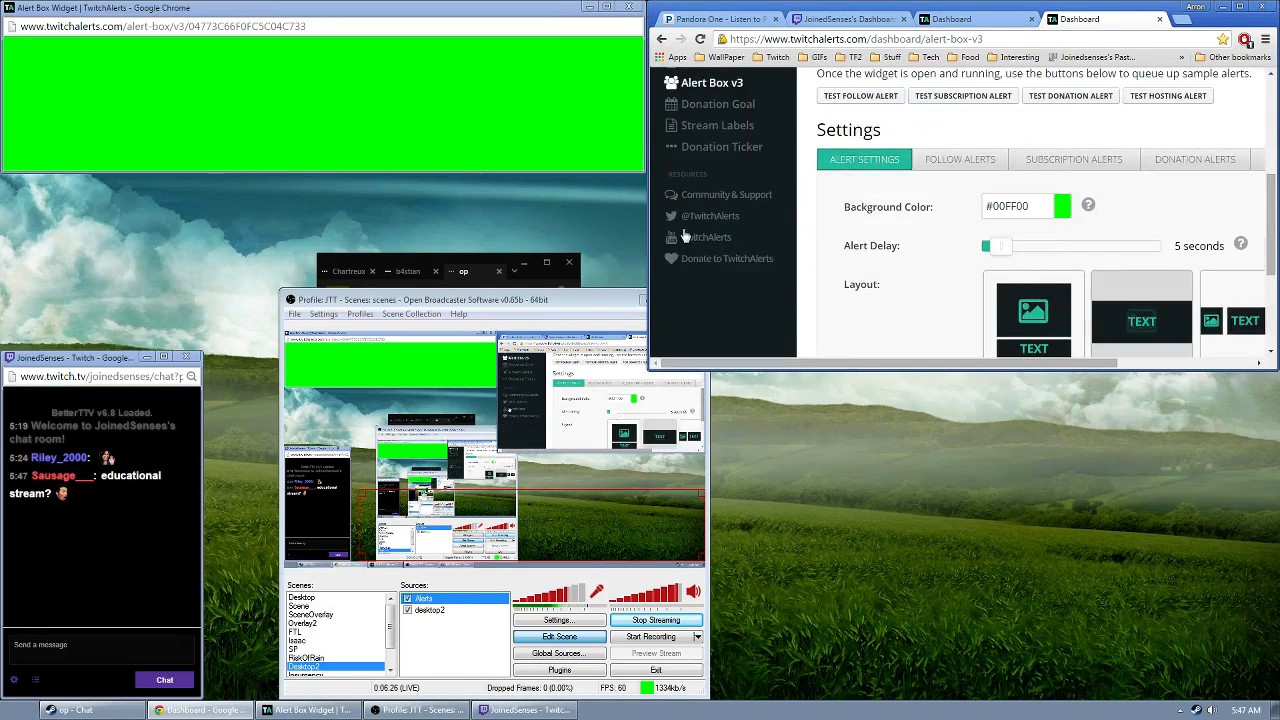
pyautogui.moveTo(488, 307); pyautogui.dragTo(793, 307)
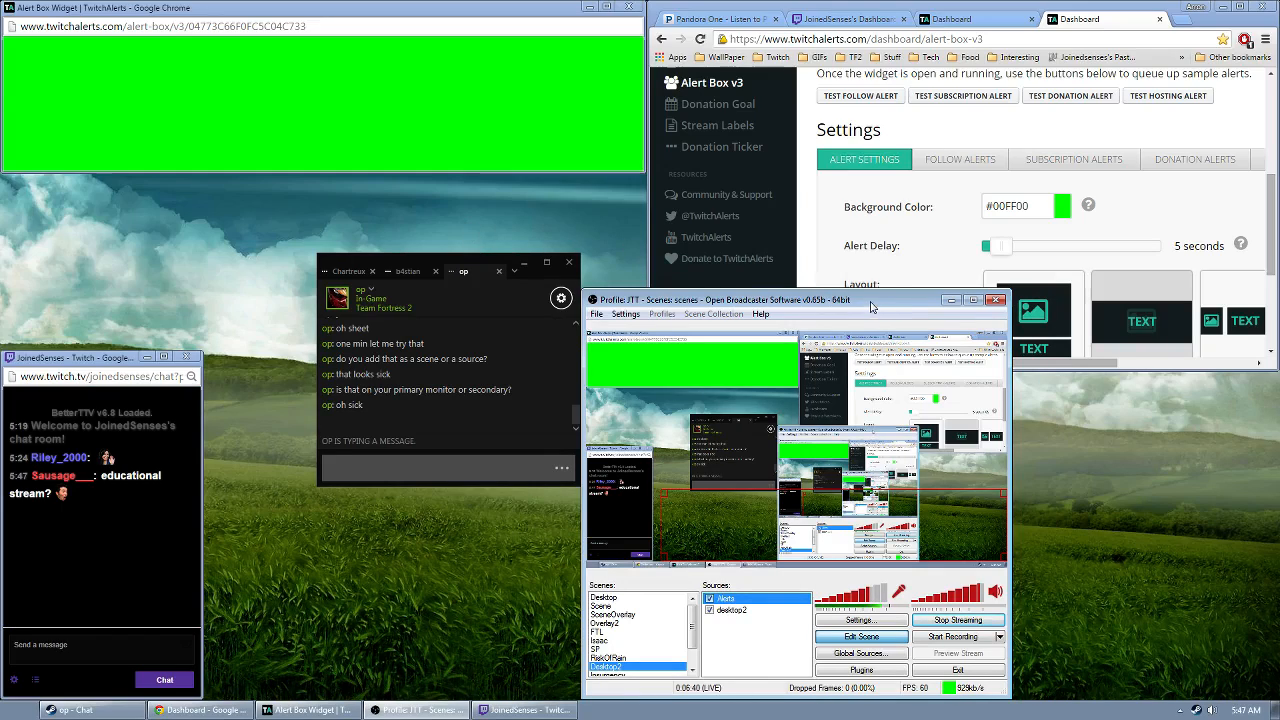
pyautogui.moveTo(870, 307); pyautogui.dragTo(902, 307)
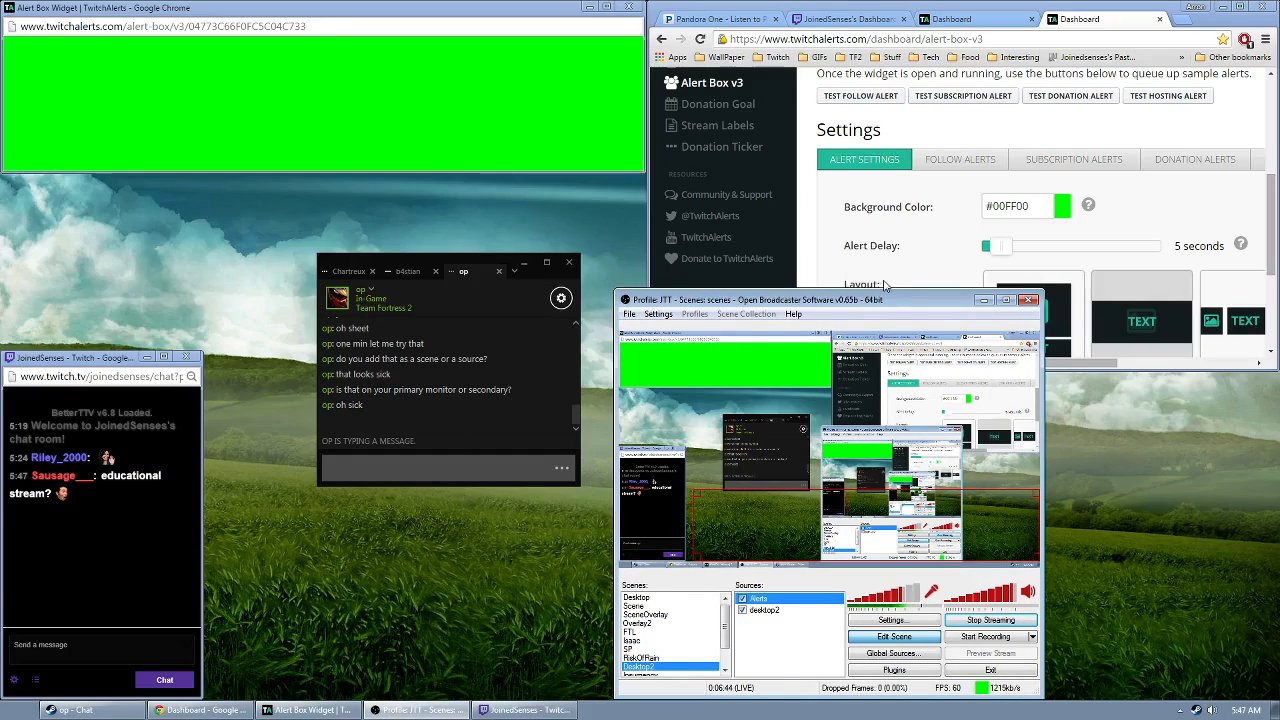
pyautogui.click(729, 18)
pyautogui.click(748, 300)
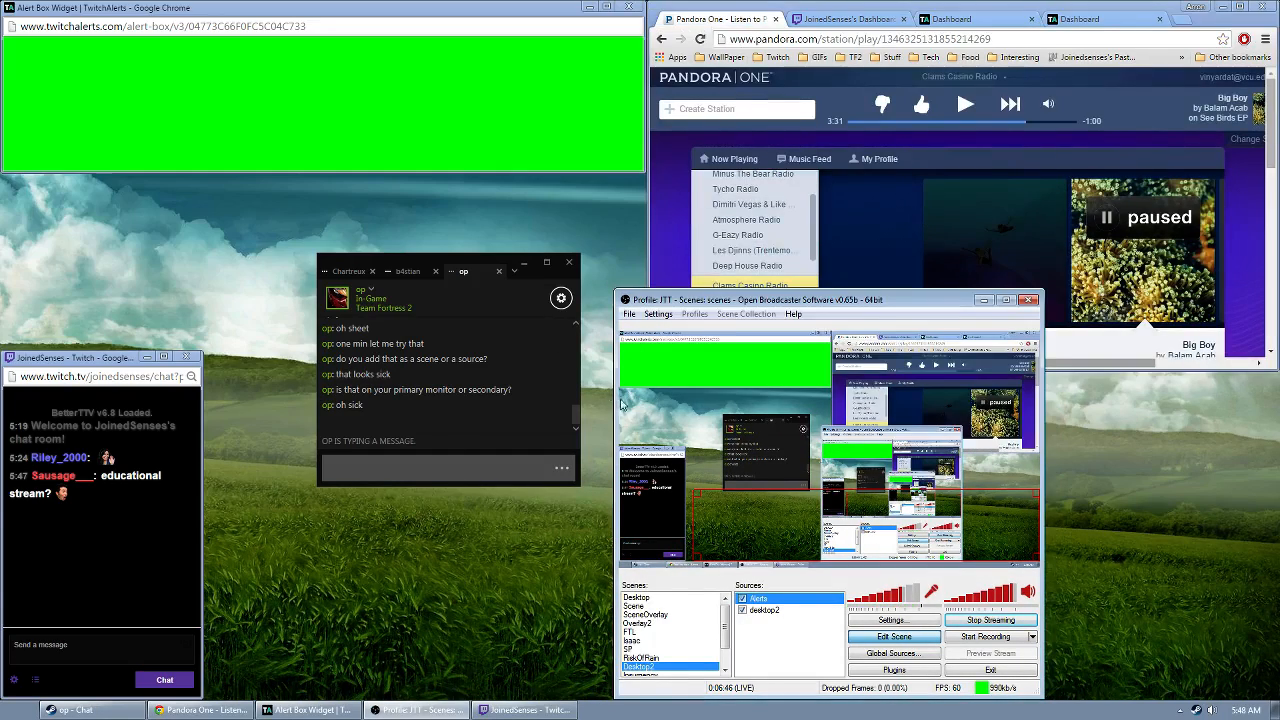
pyautogui.moveTo(748, 300); pyautogui.dragTo(377, 300)
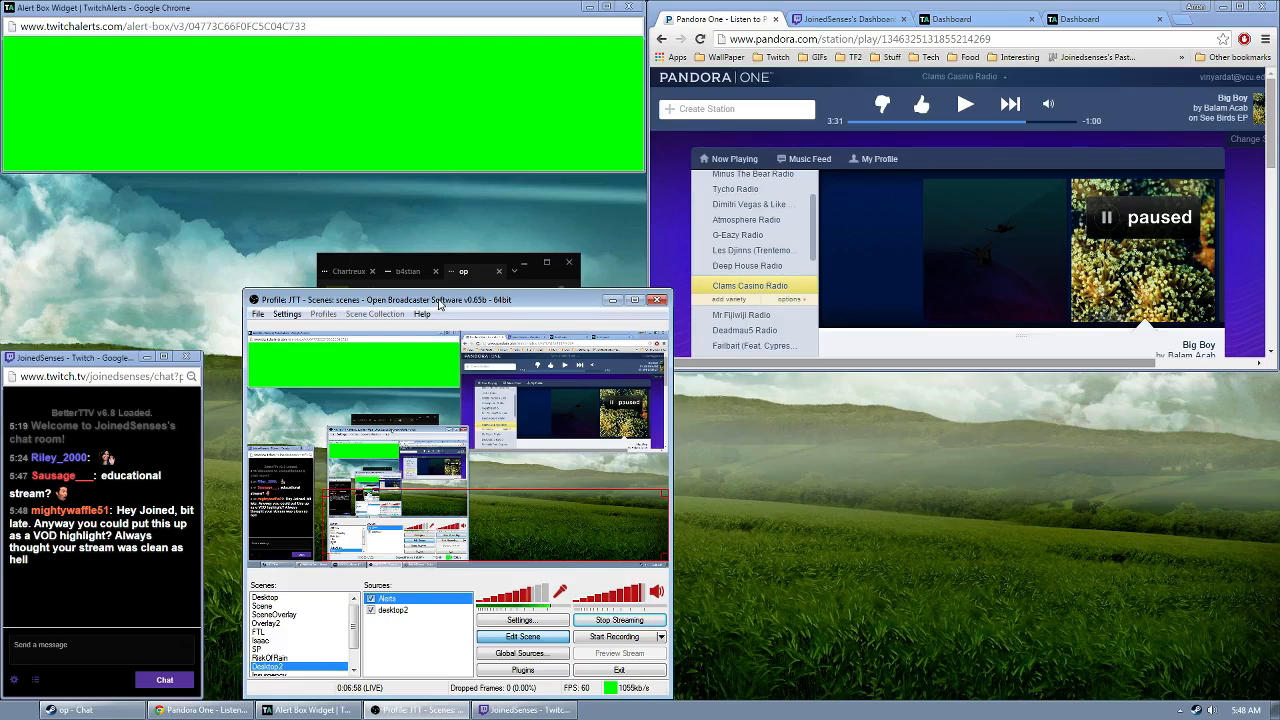
pyautogui.moveTo(438, 305); pyautogui.dragTo(422, 305)
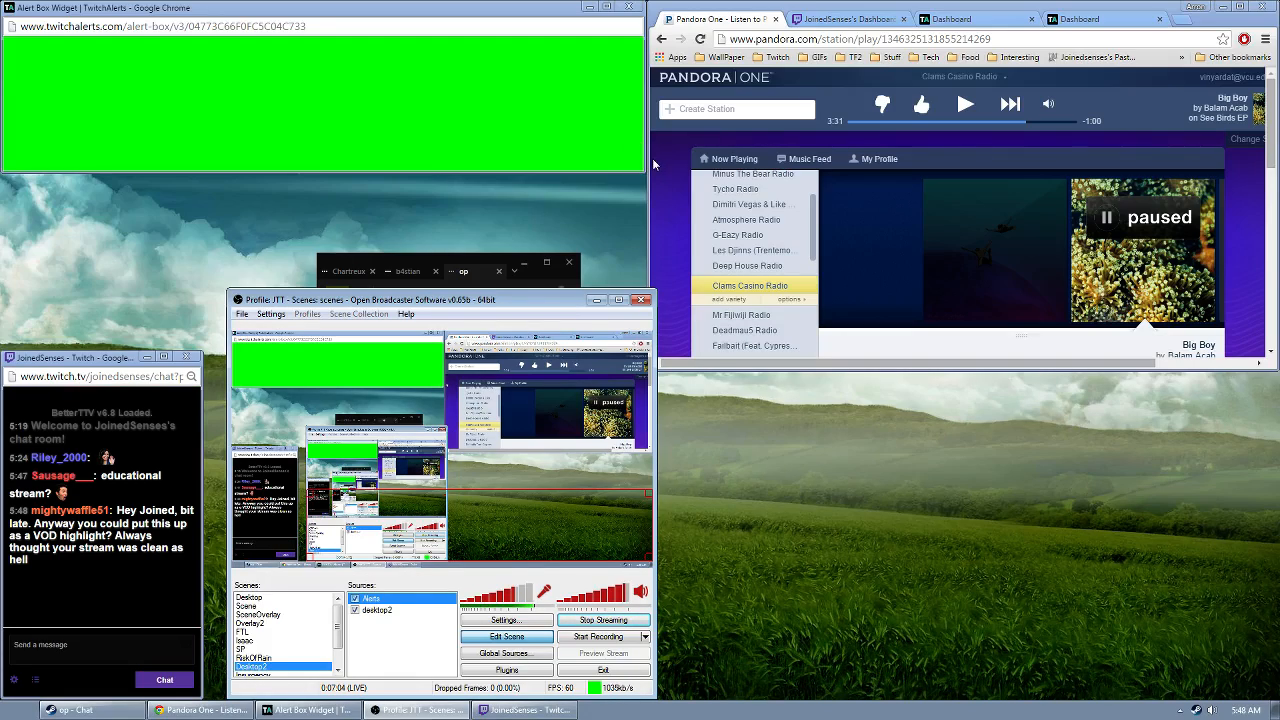
# - Narrow the Alert Box Widget window slightly and widen the Pandora browser window so their edges meet
pyautogui.moveTo(644, 150); pyautogui.dragTo(624, 125)
pyautogui.moveTo(620, 125); pyautogui.dragTo(615, 125)
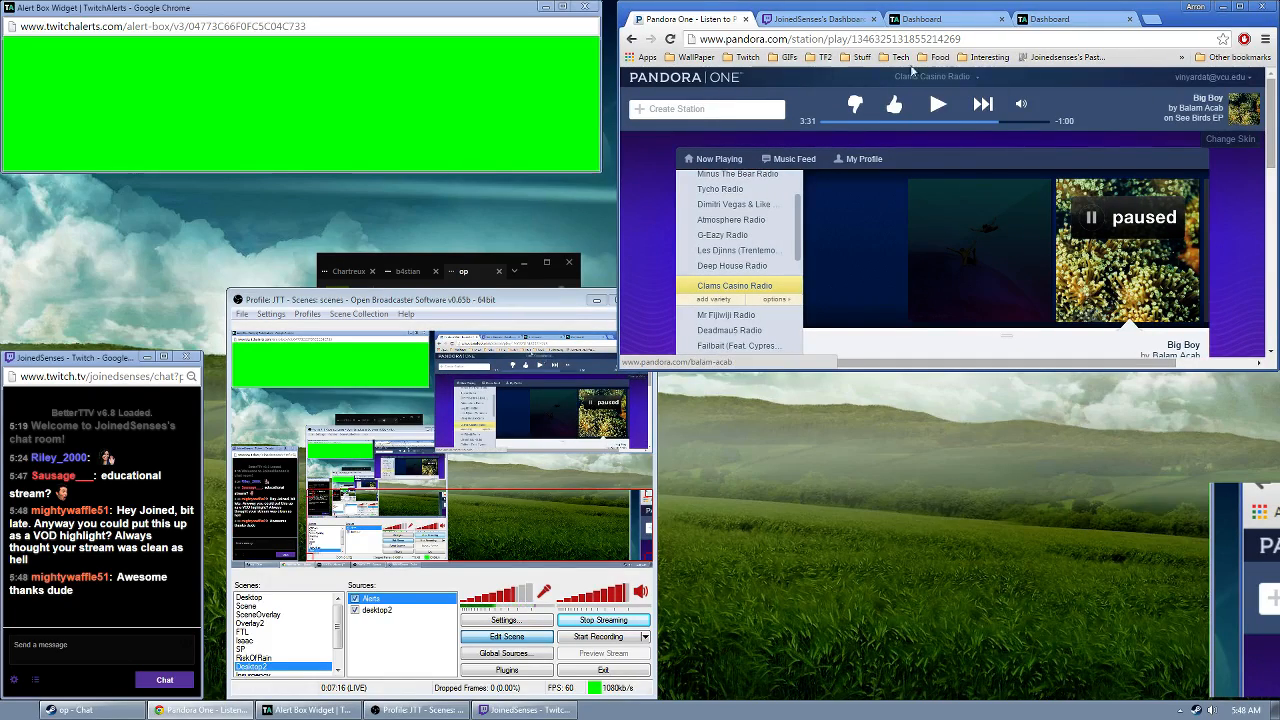
pyautogui.moveTo(613, 75)
pyautogui.mouseDown()
pyautogui.moveTo(634, 84)
pyautogui.moveTo(612, 93)
pyautogui.mouseUp()
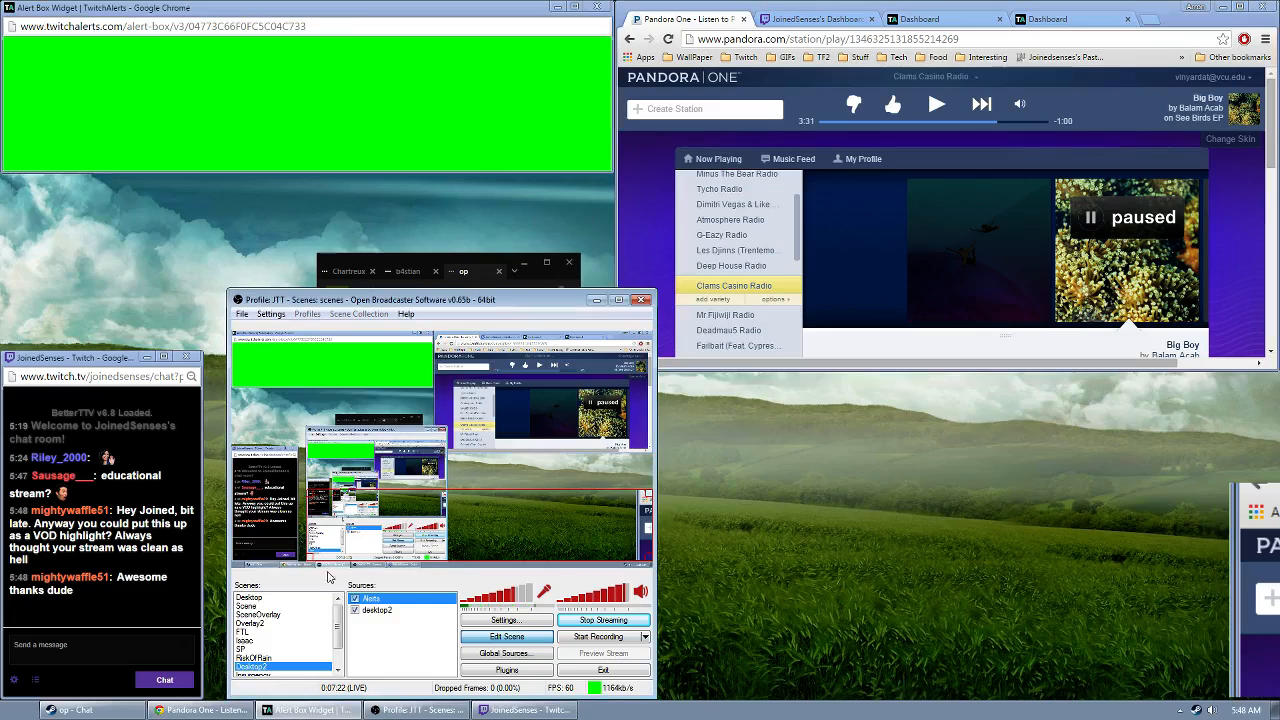
# - Refit the Alerts source's capture sub-region to the narrowed green window, move its overlay into the preview's lower-right corner, and leave scene editing
pyautogui.rightClick(394, 600)
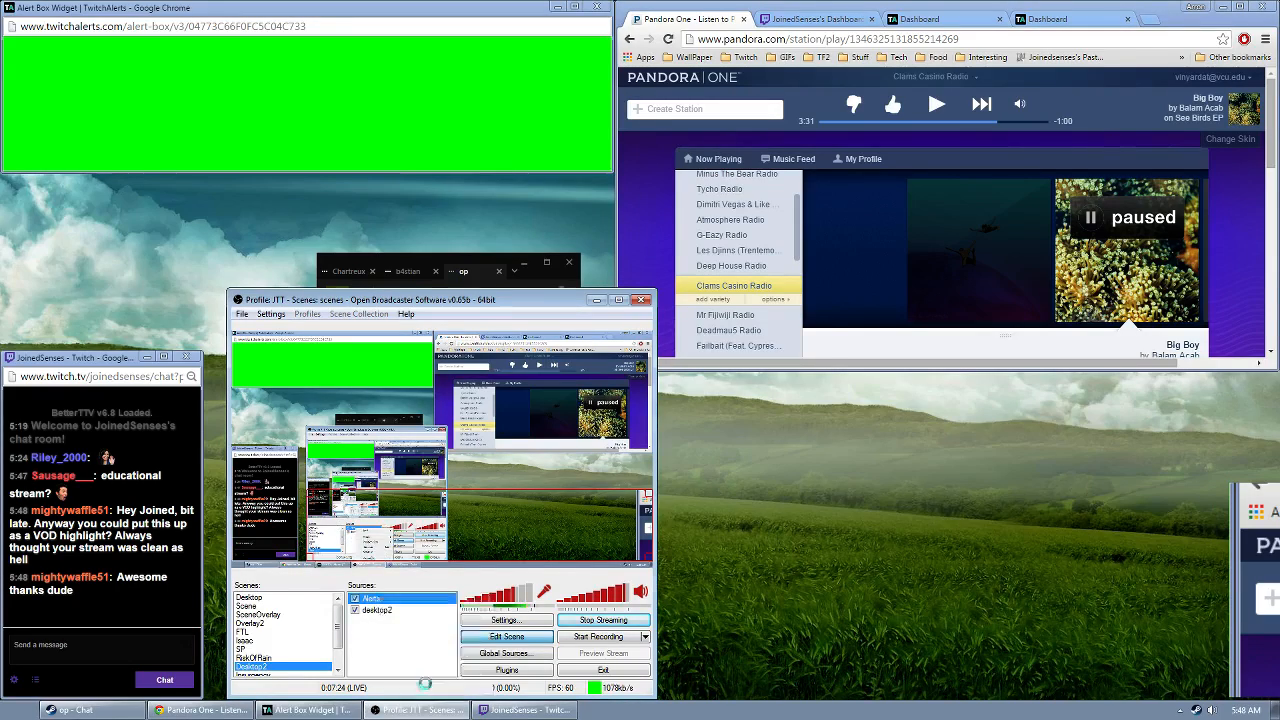
pyautogui.click(417, 690)
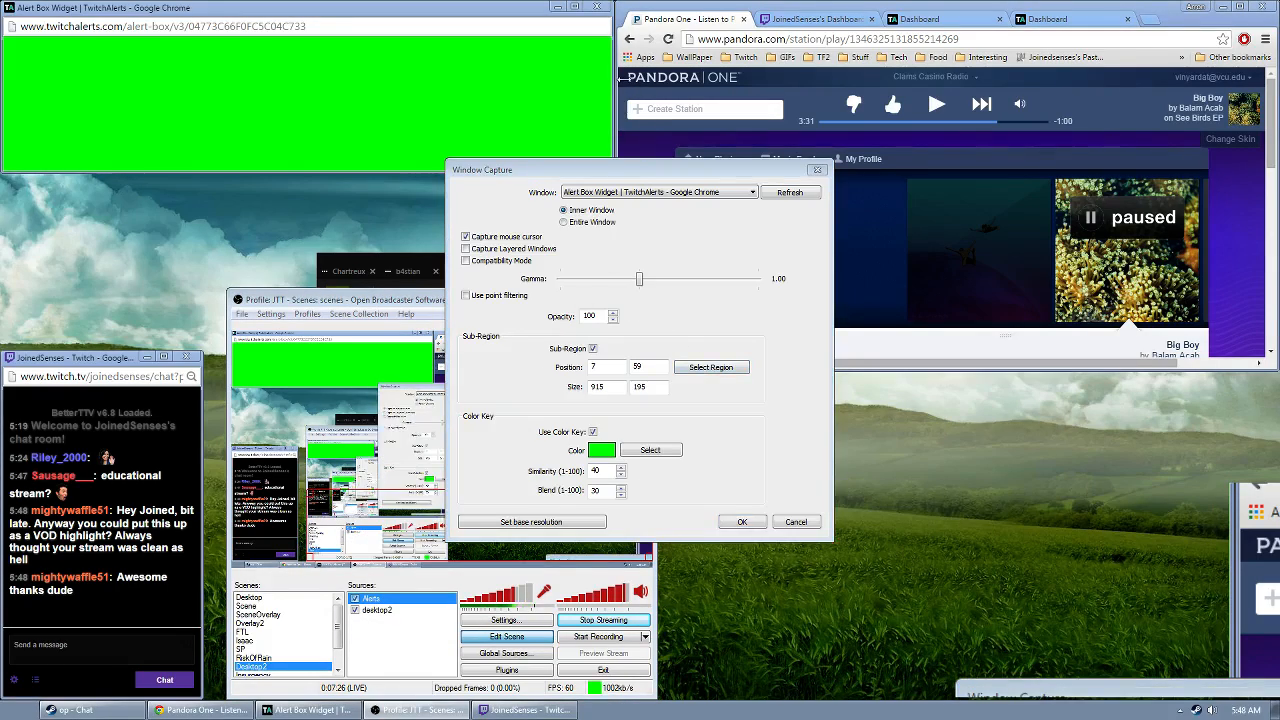
pyautogui.moveTo(612, 93); pyautogui.dragTo(604, 96)
pyautogui.click(742, 521)
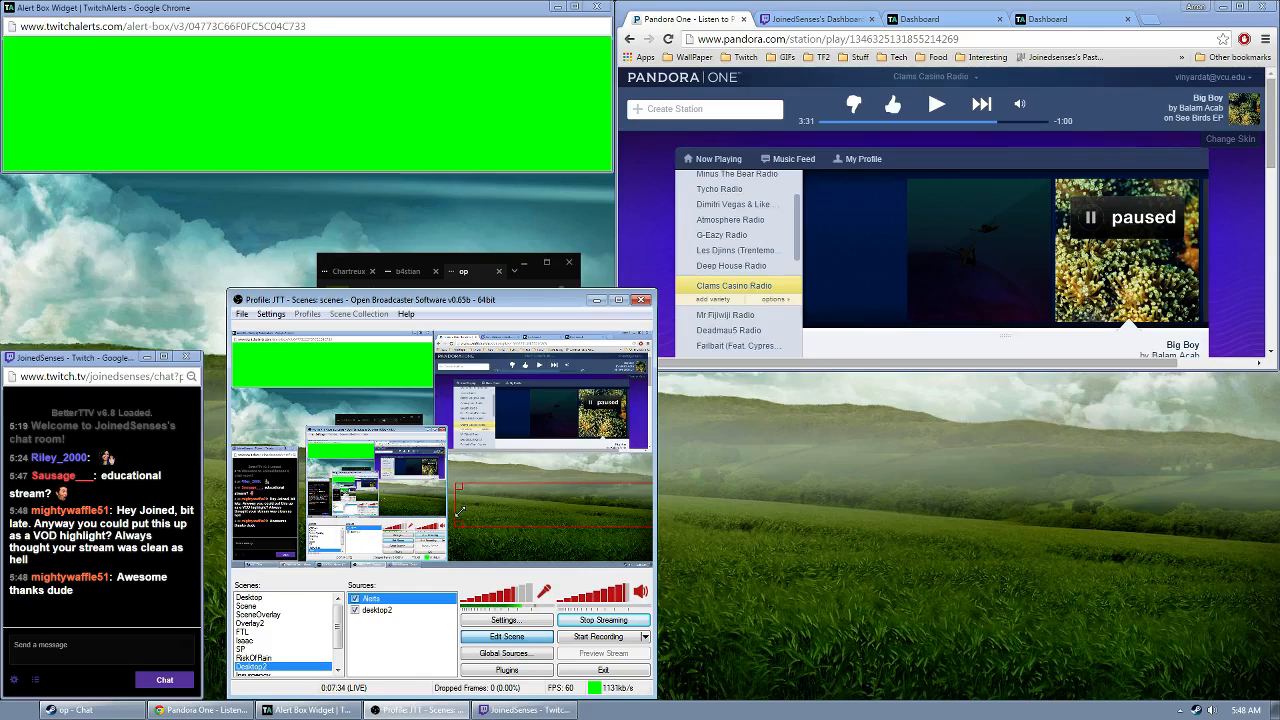
pyautogui.moveTo(460, 511); pyautogui.dragTo(538, 562)
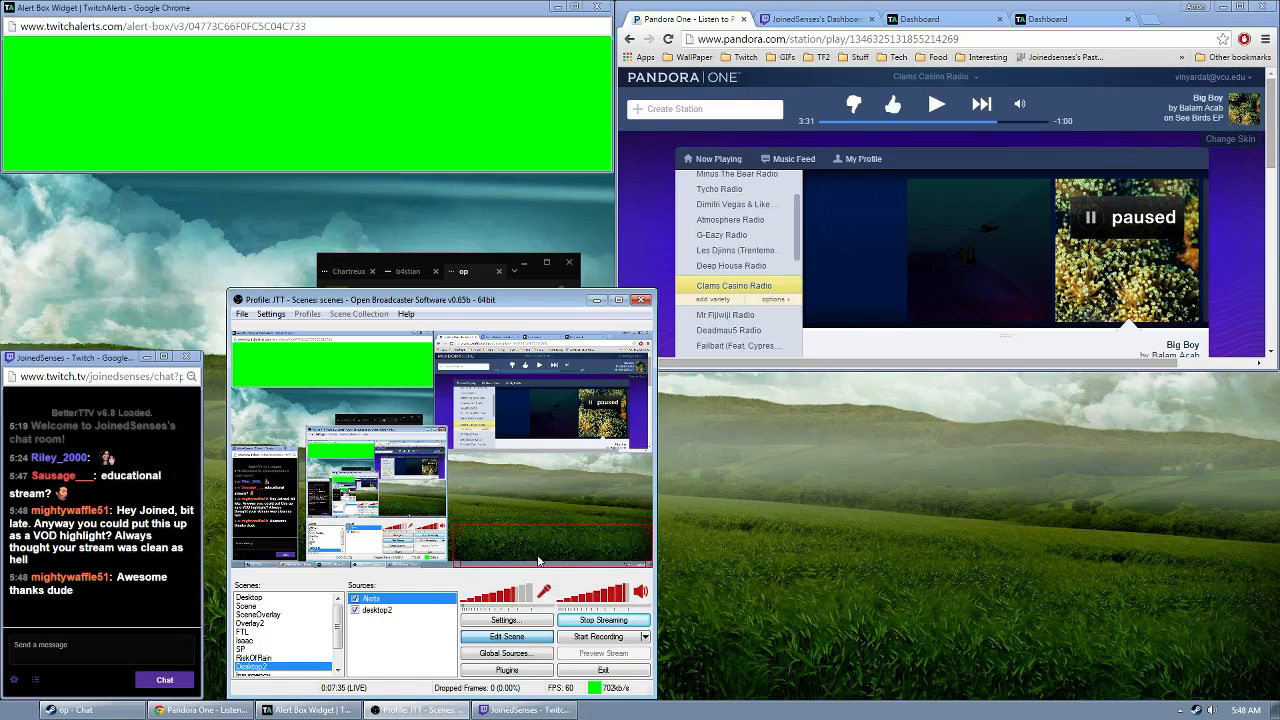
pyautogui.click(531, 637)
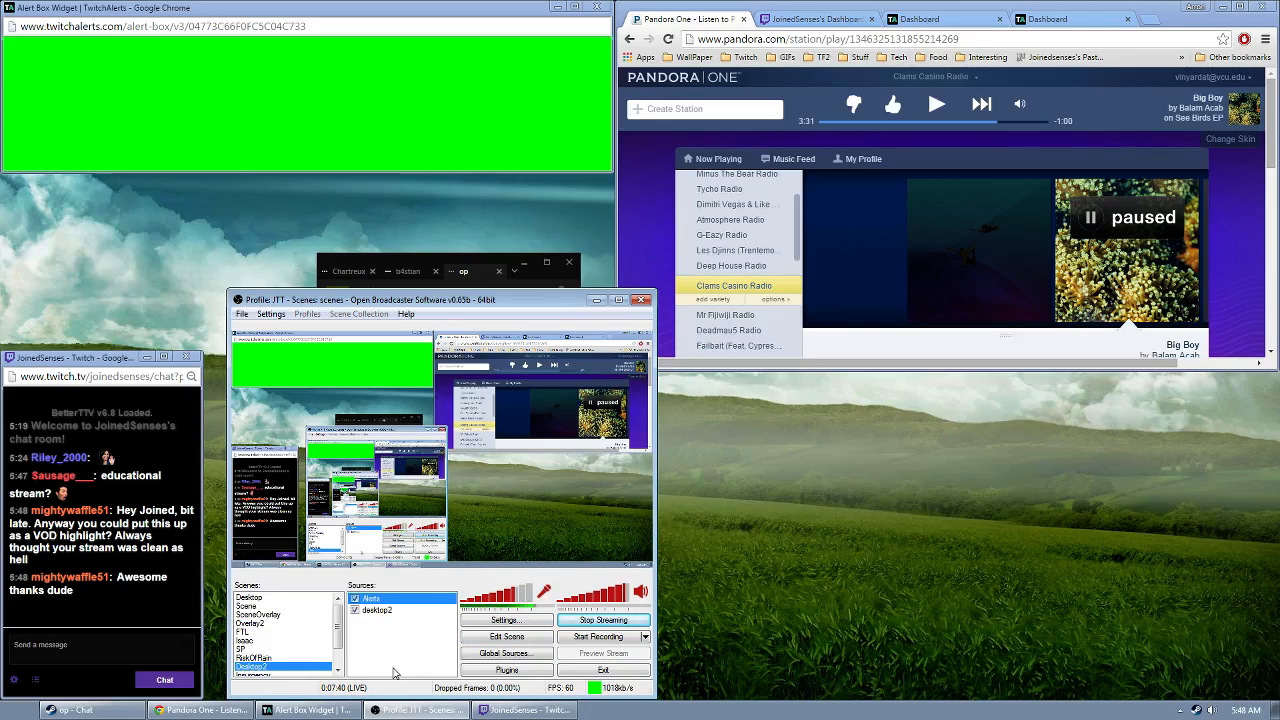
# - Add a window capture source named Pandora that captures the Pandora One browser window
pyautogui.click(370, 625)
pyautogui.rightClick(398, 634)
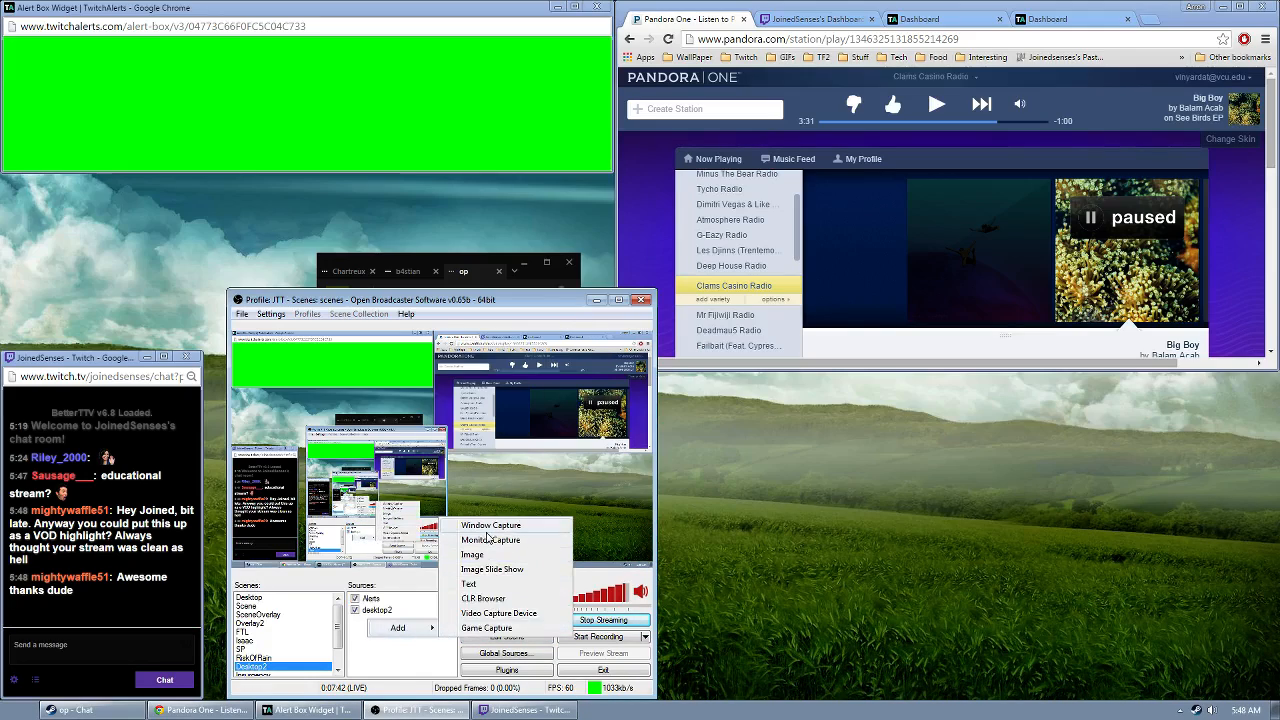
pyautogui.click(490, 527)
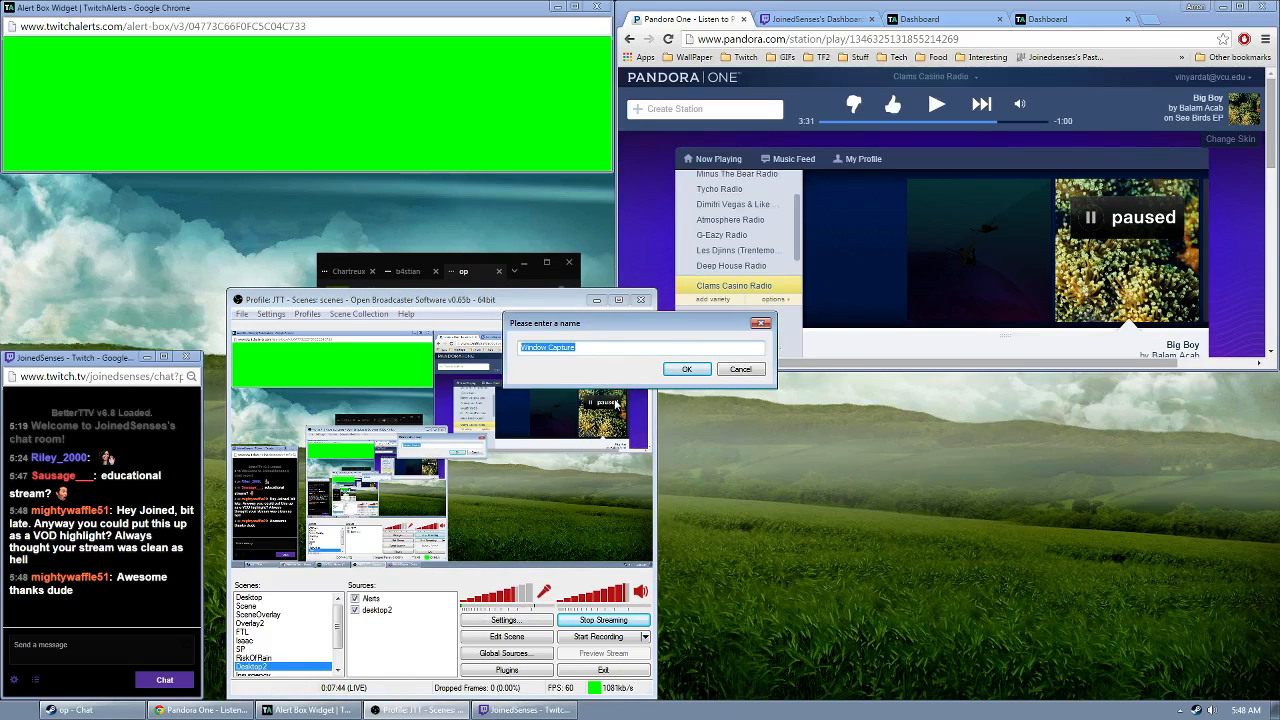
pyautogui.write('Test')
pyautogui.press('Return')
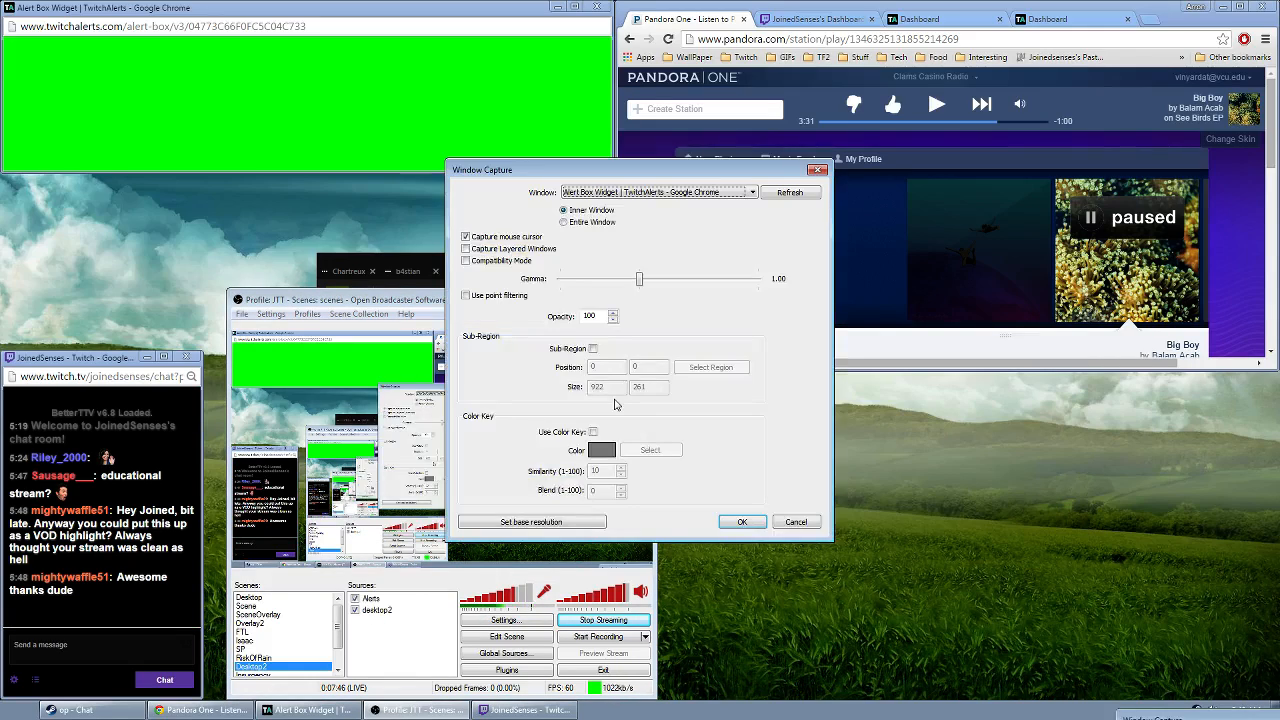
pyautogui.click(618, 192)
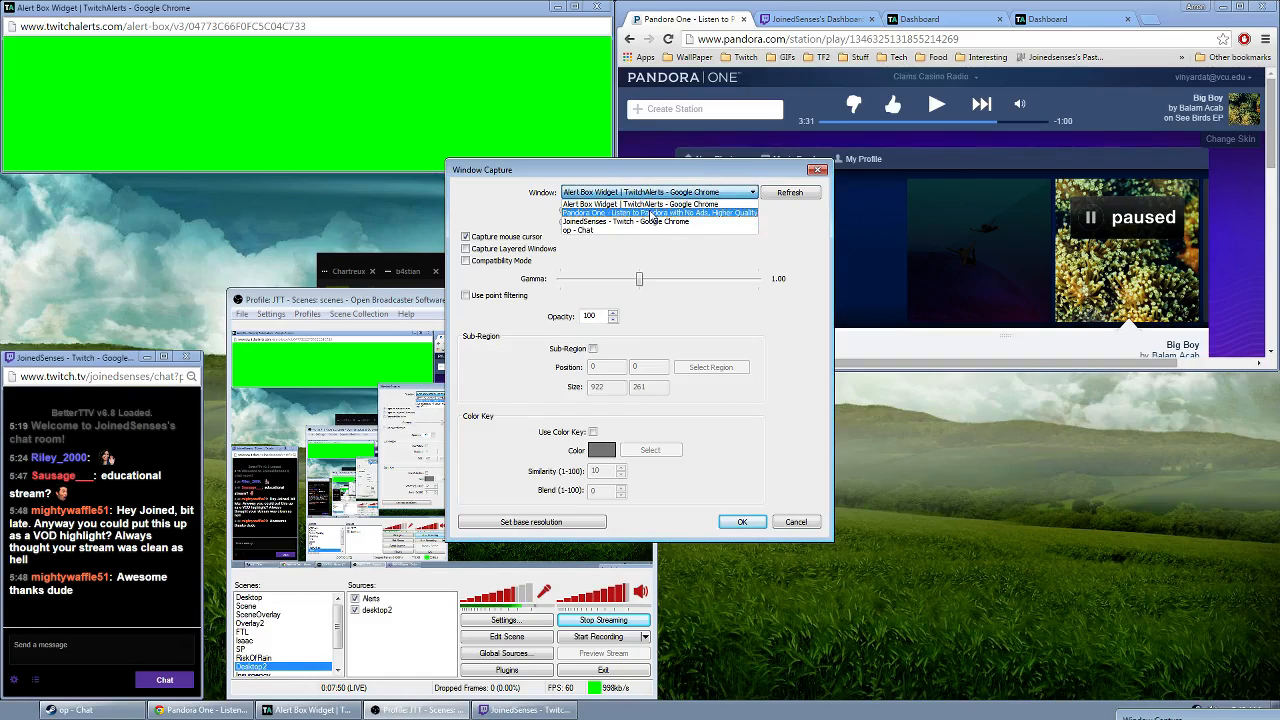
pyautogui.click(634, 213)
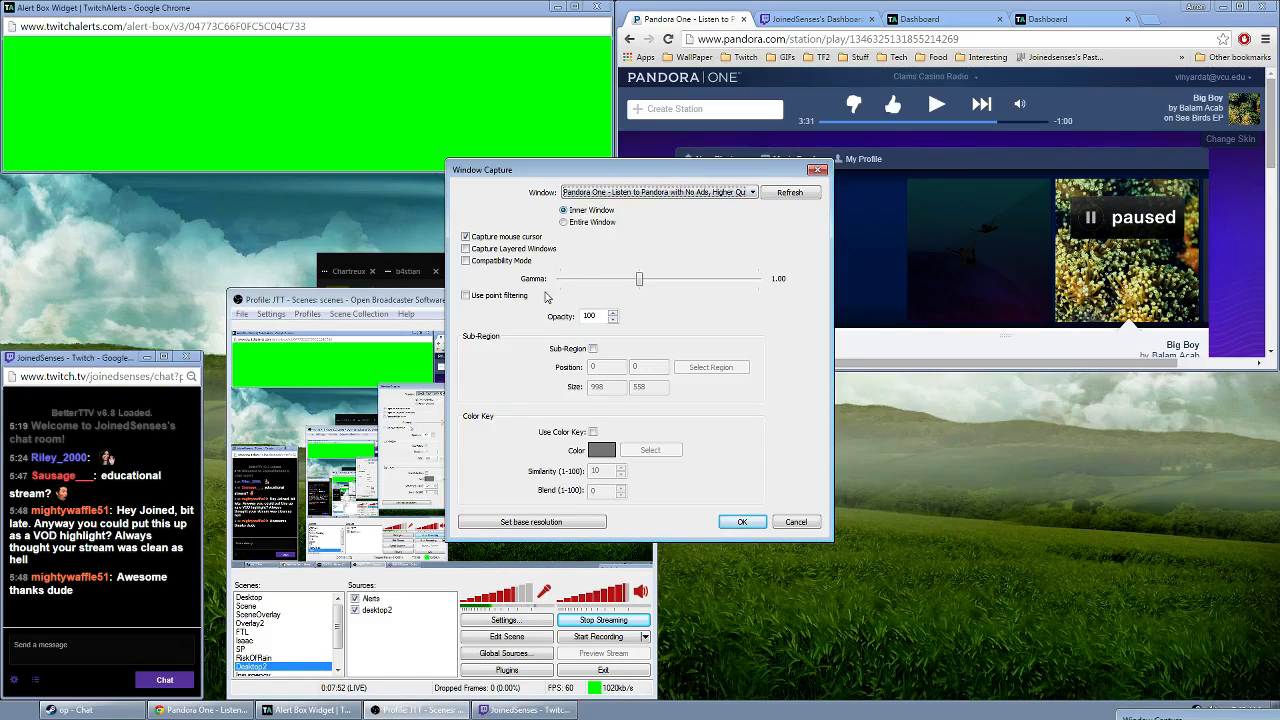
# - Crop the Pandora source to the song, artist and album text with a sub-region at position 697, 136, size 221 × 58
pyautogui.click(593, 348)
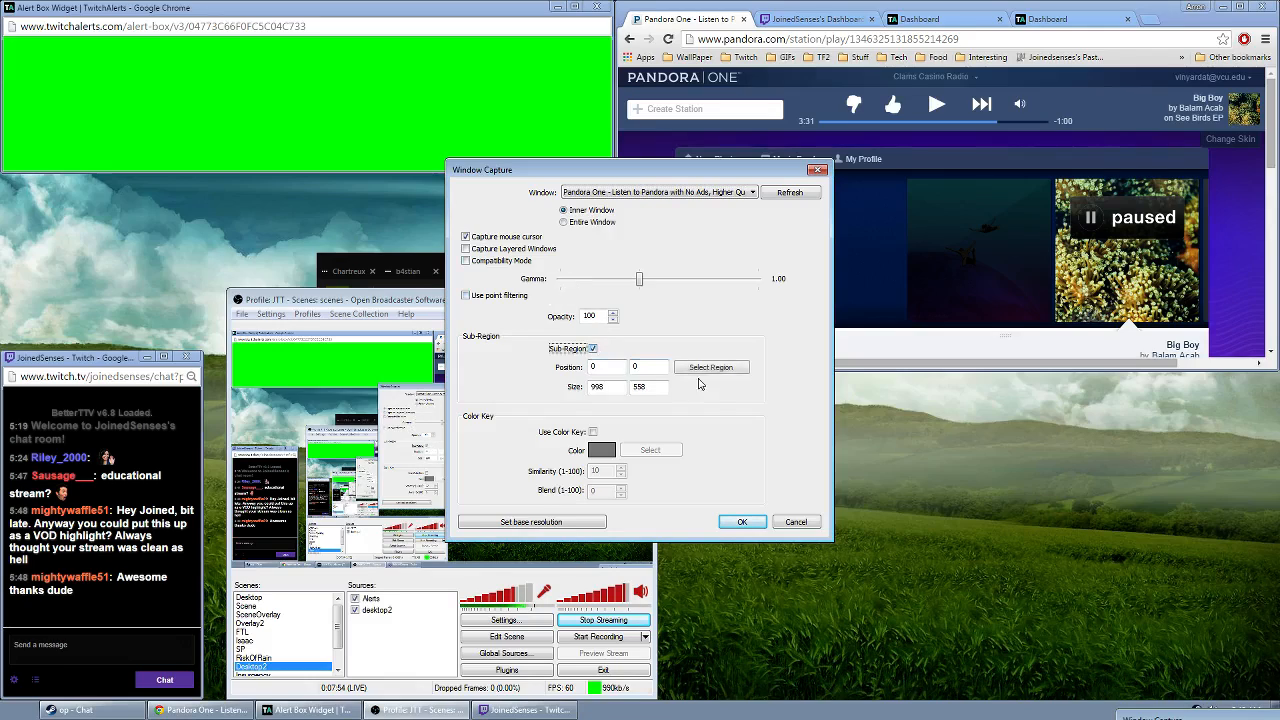
pyautogui.click(711, 367)
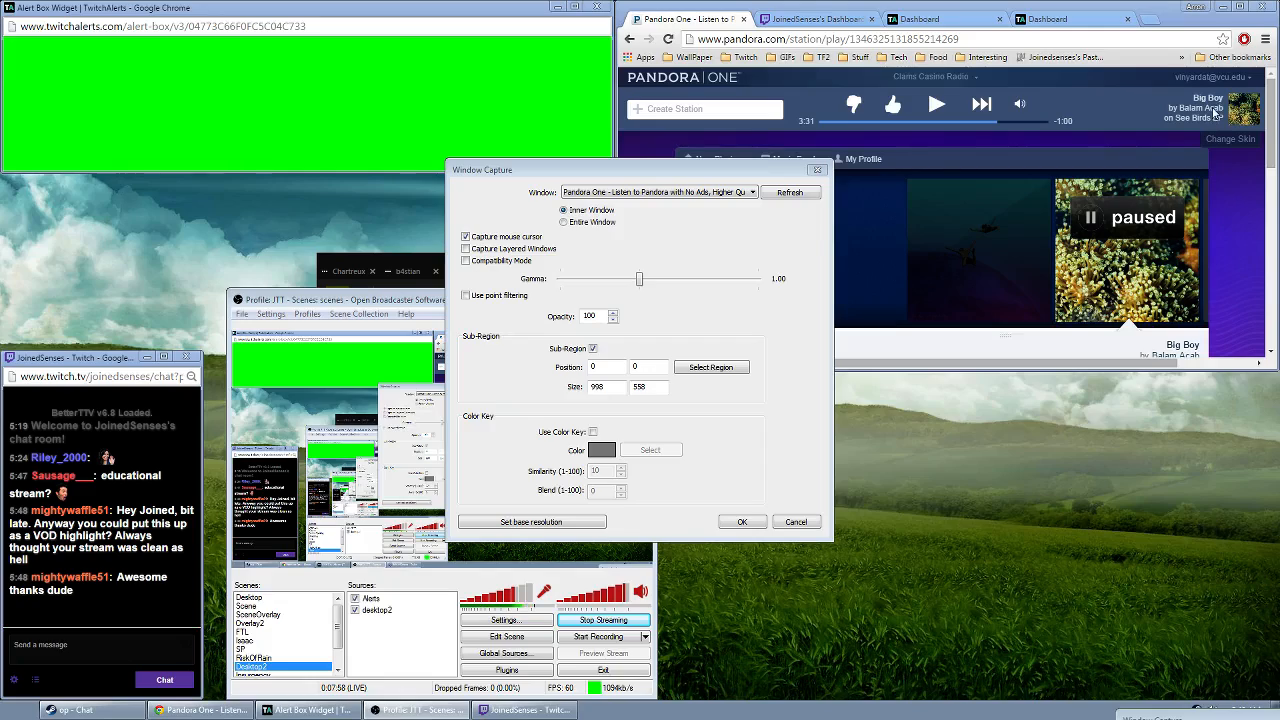
pyautogui.moveTo(622, 95); pyautogui.dragTo(1092, 131)
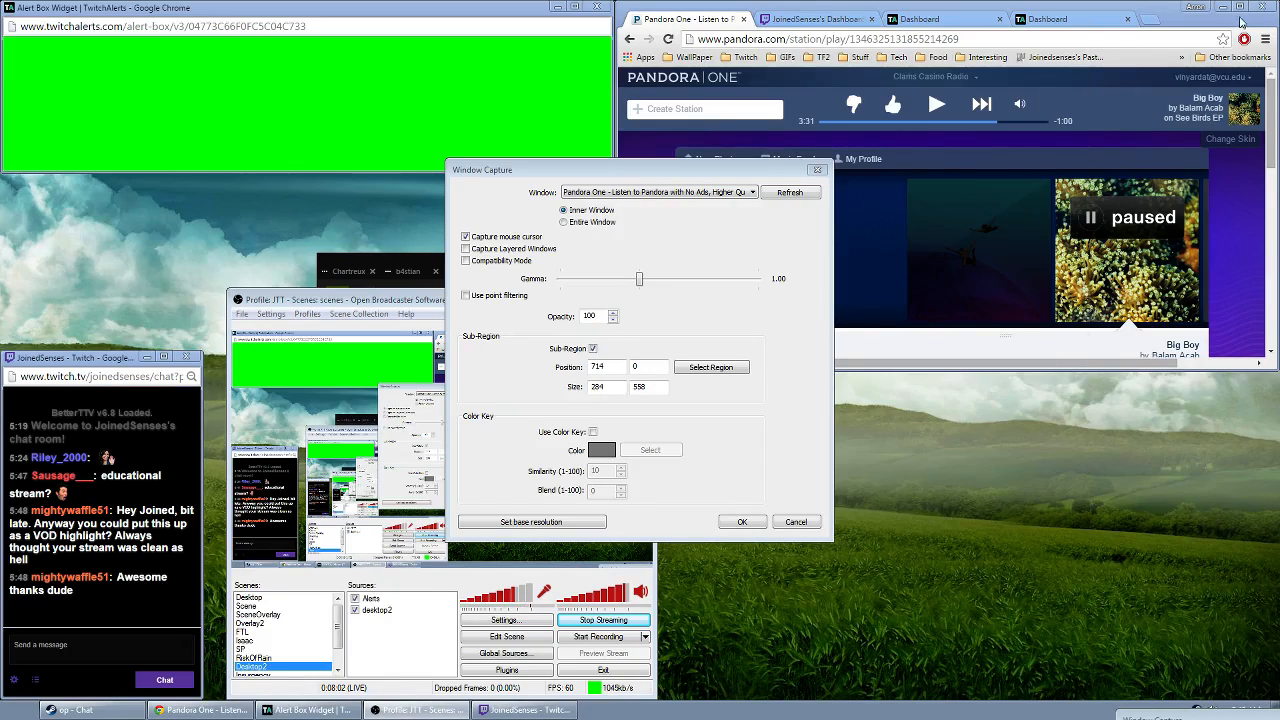
pyautogui.moveTo(1218, 37); pyautogui.dragTo(1218, 84)
pyautogui.moveTo(1139, 370); pyautogui.dragTo(1136, 295)
pyautogui.moveTo(1172, 140); pyautogui.dragTo(1172, 123)
pyautogui.moveTo(1093, 104); pyautogui.dragTo(1076, 104)
pyautogui.moveTo(728, 176); pyautogui.dragTo(784, 296)
pyautogui.click(777, 408)
pyautogui.moveTo(735, 398); pyautogui.dragTo(704, 402)
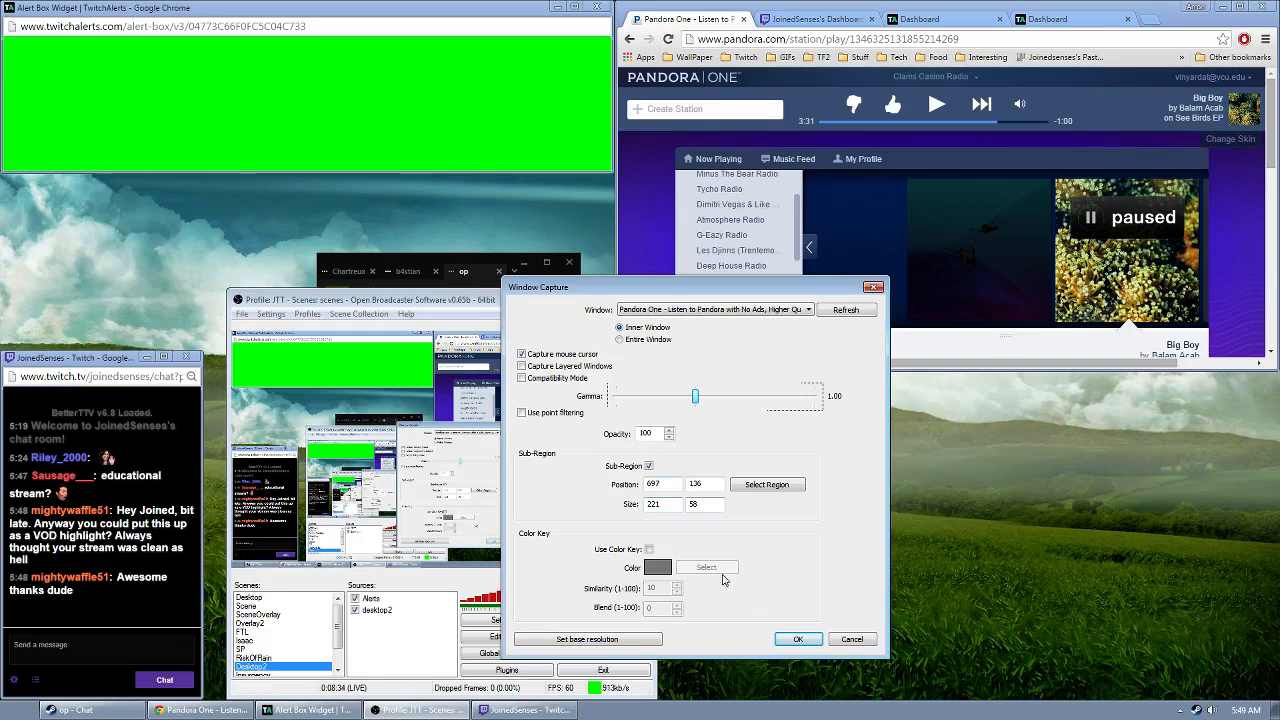
pyautogui.click(798, 639)
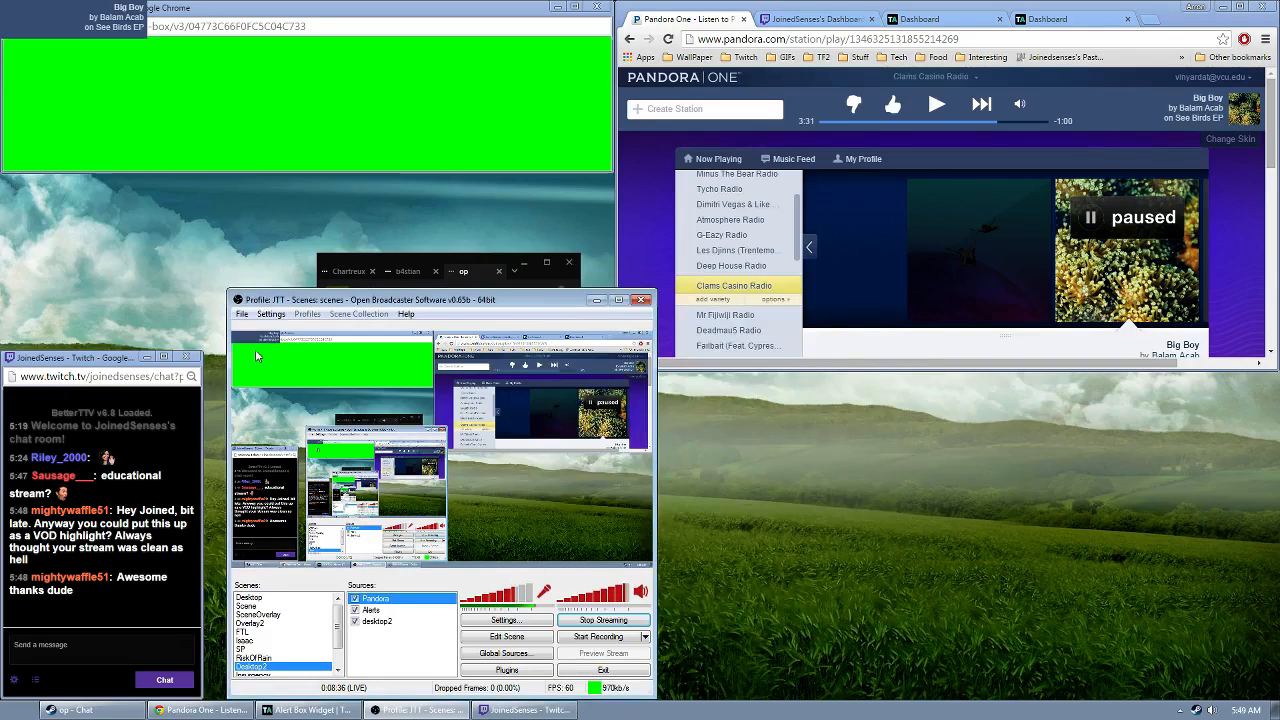
# - Move the Pandora overlay from the preview's upper-left corner to its lower-right corner and shrink it to a small song caption
pyautogui.click(522, 639)
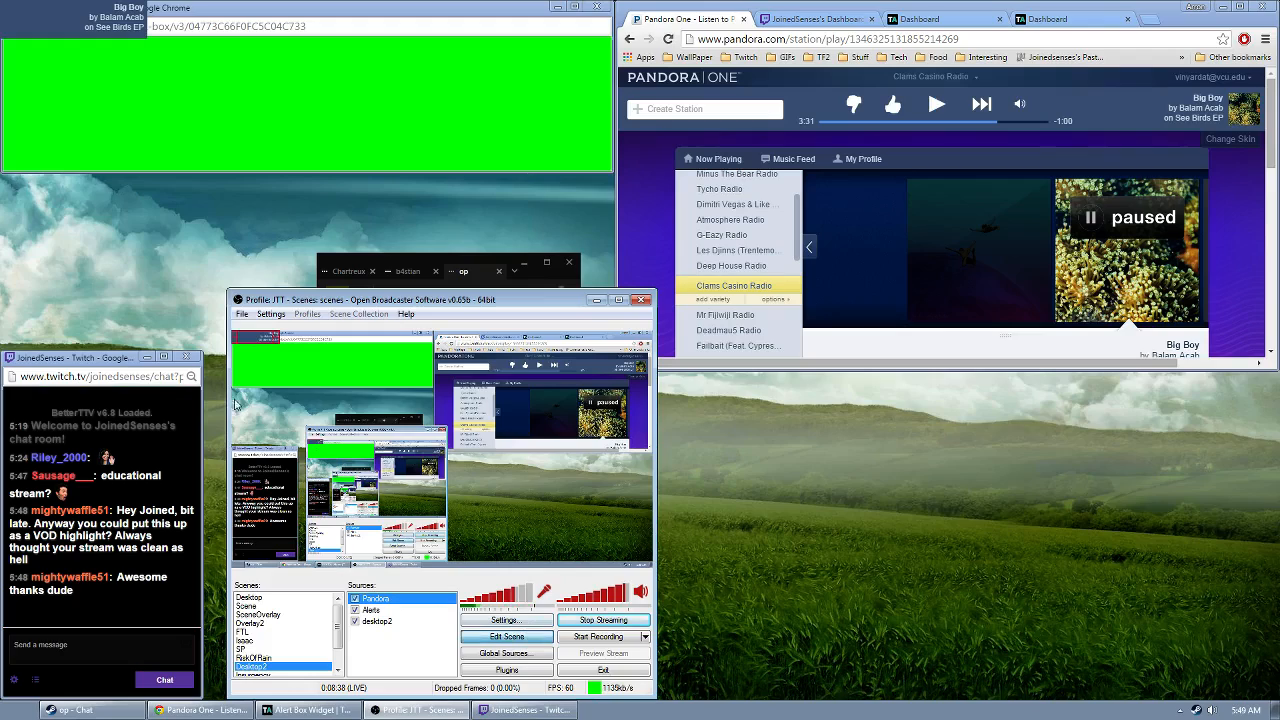
pyautogui.moveTo(263, 345); pyautogui.dragTo(600, 560)
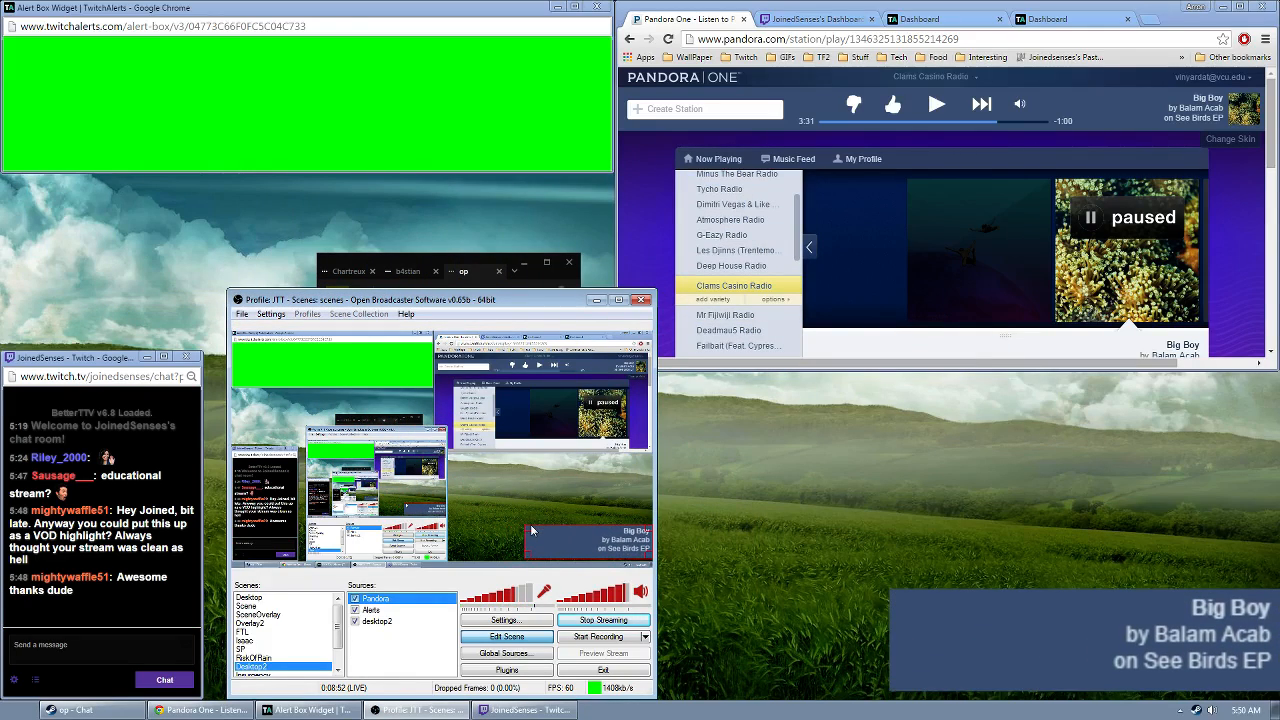
pyautogui.moveTo(528, 524); pyautogui.dragTo(611, 560)
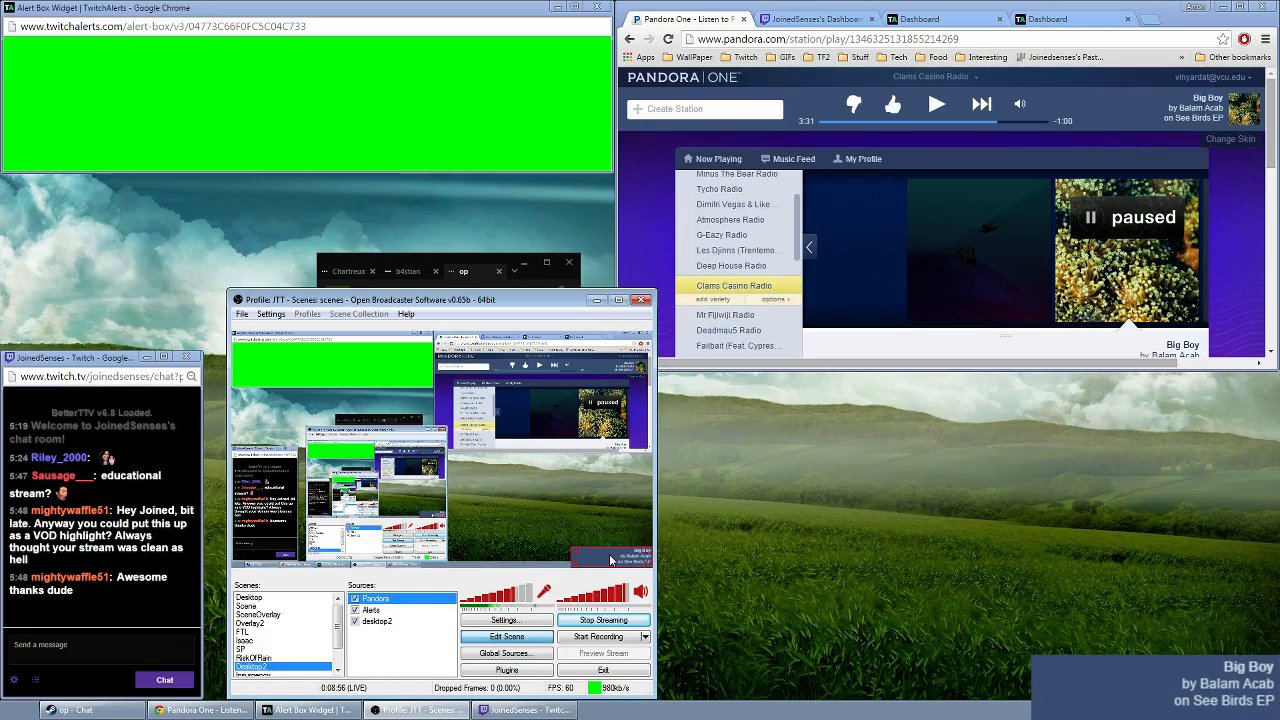
# - Add an image source named TF.TV to the scene
pyautogui.rightClick(378, 657)
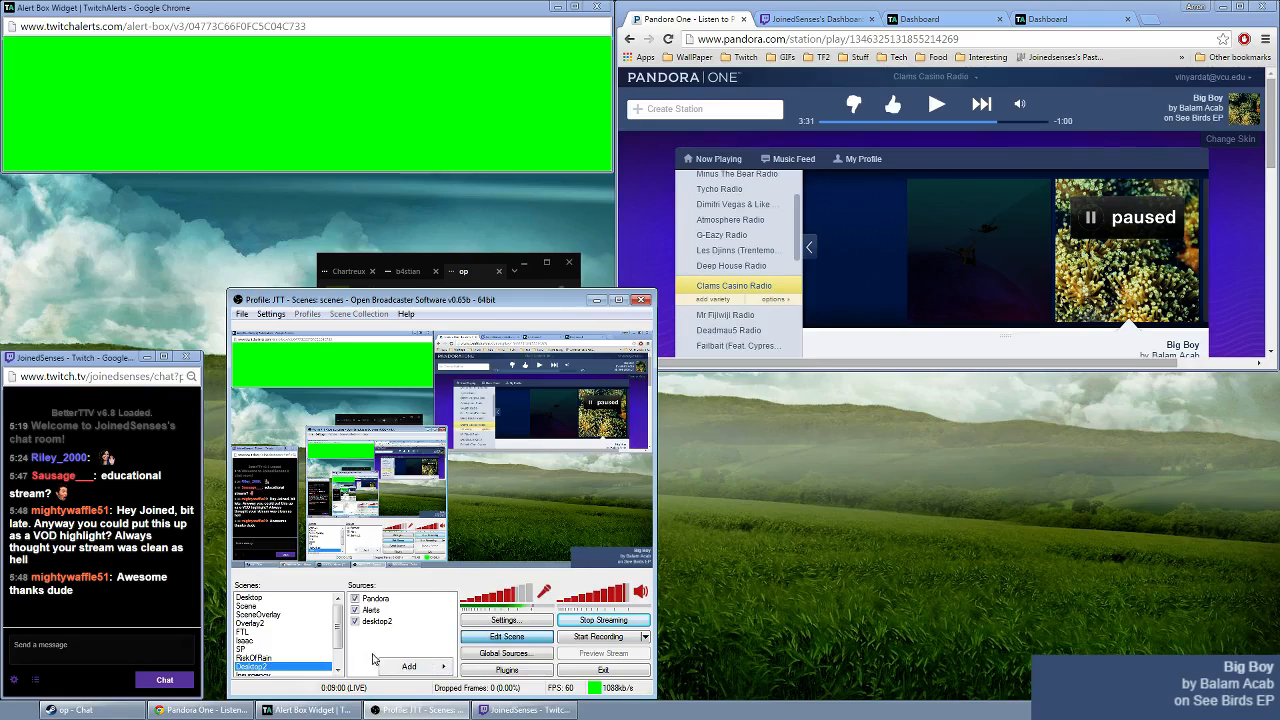
pyautogui.moveTo(435, 666)
pyautogui.click(474, 594)
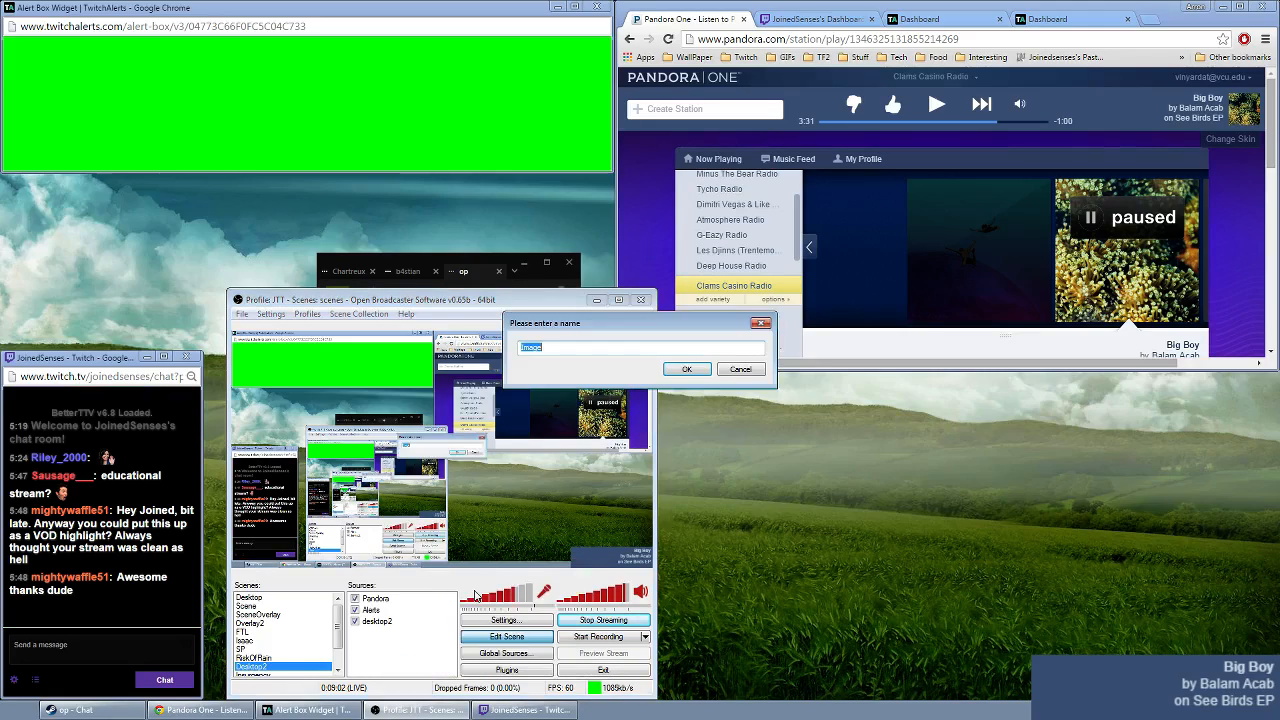
pyautogui.write('TF.TV')
pyautogui.press('Return')
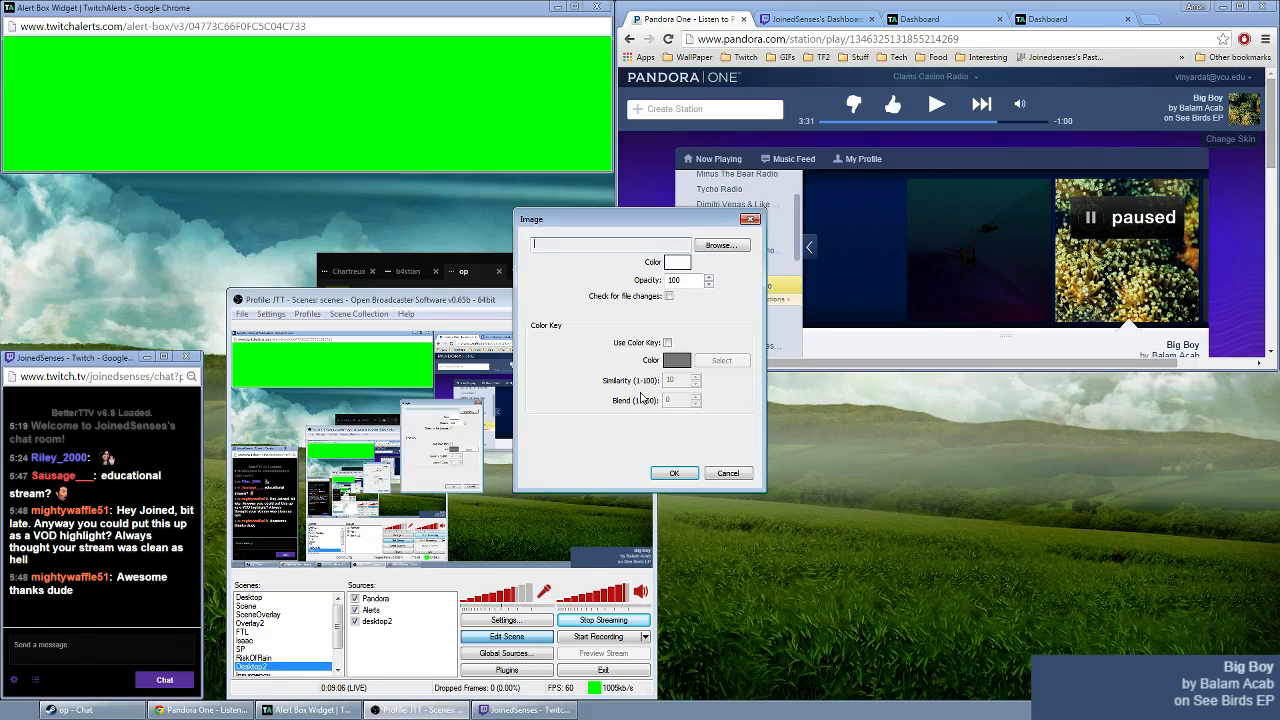
# - Browse for the TF.TV source's image file and open the Stream folder inside Misc on the Files (G:) drive
pyautogui.click(717, 248)
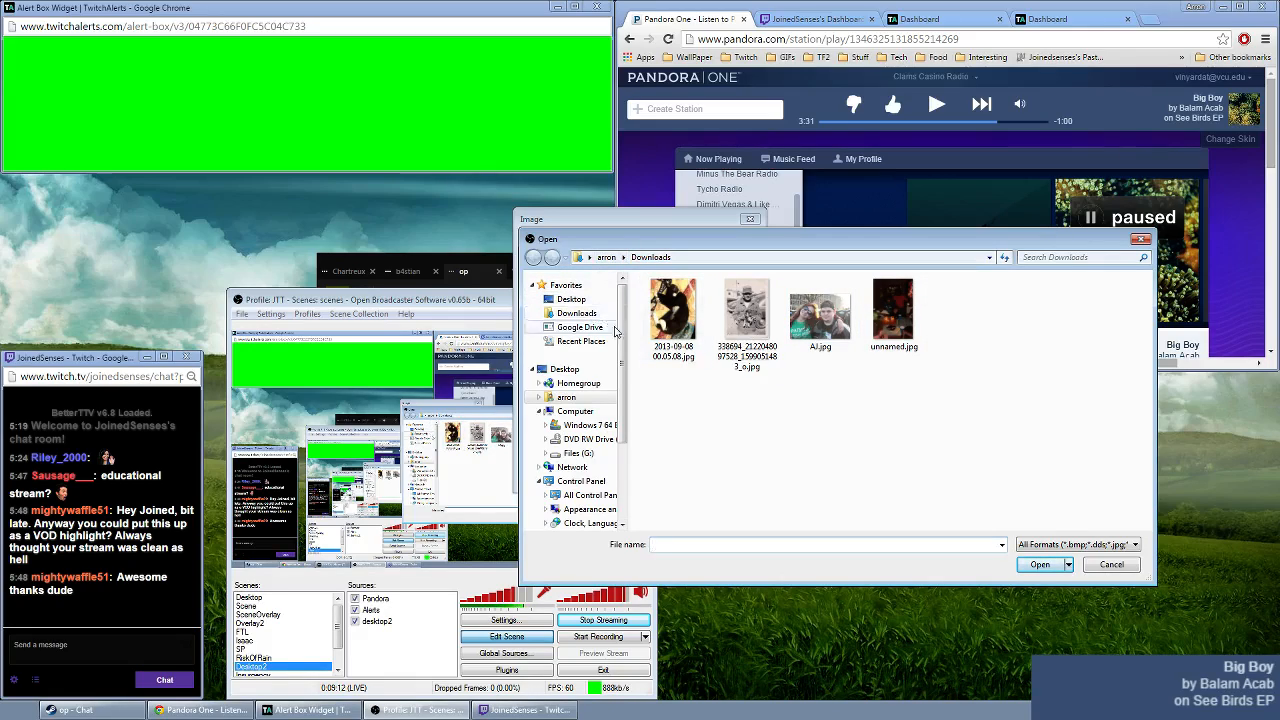
pyautogui.moveTo(620, 380); pyautogui.dragTo(632, 320)
pyautogui.moveTo(622, 341); pyautogui.dragTo(629, 395)
pyautogui.click(567, 321)
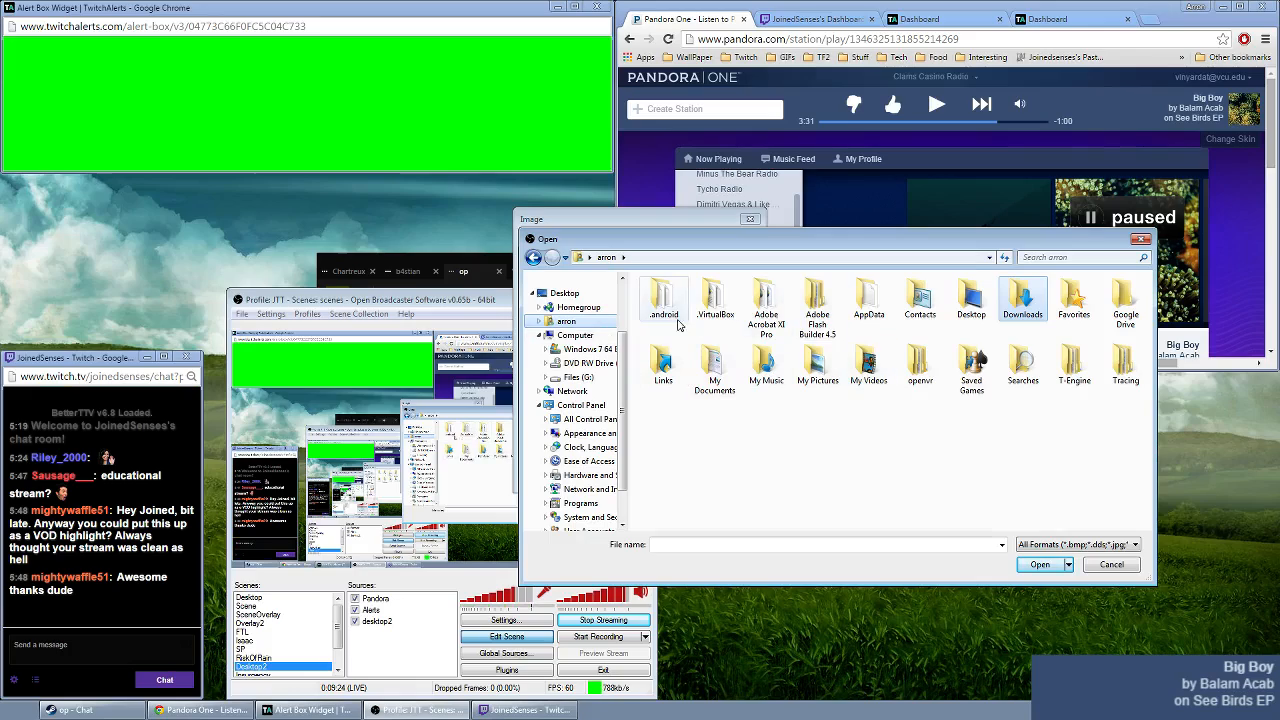
pyautogui.click(533, 257)
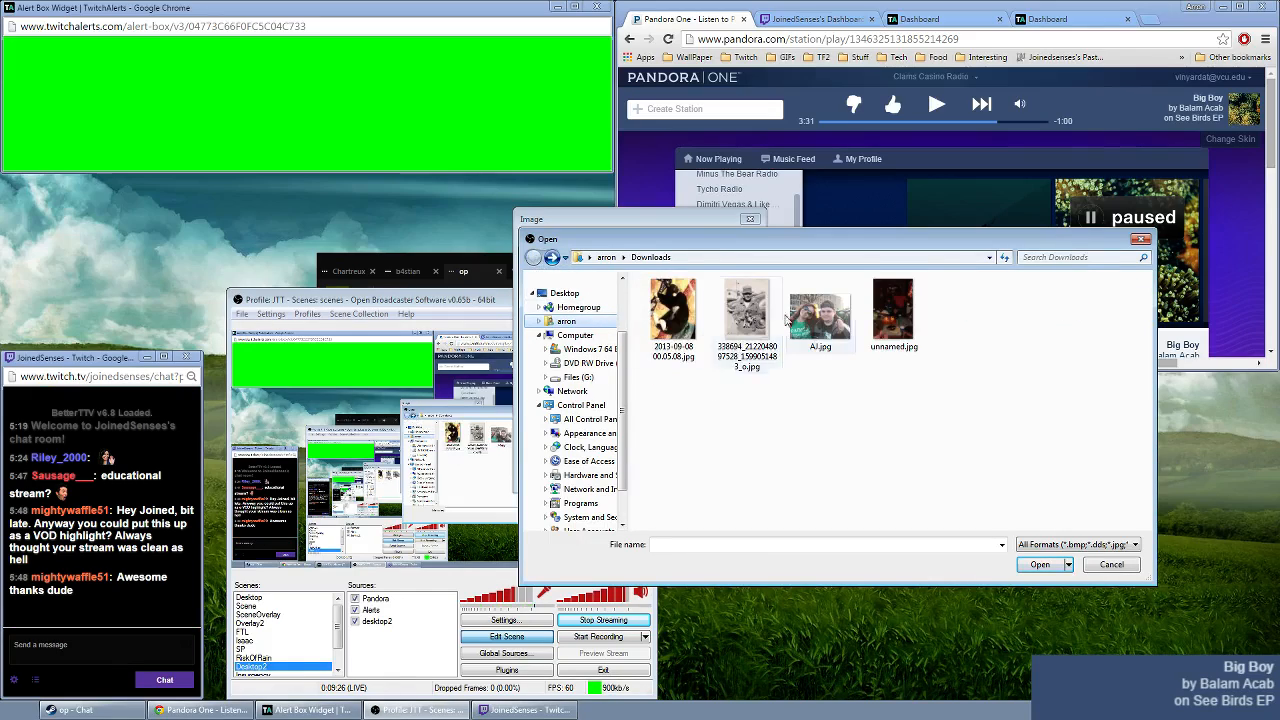
pyautogui.click(578, 377)
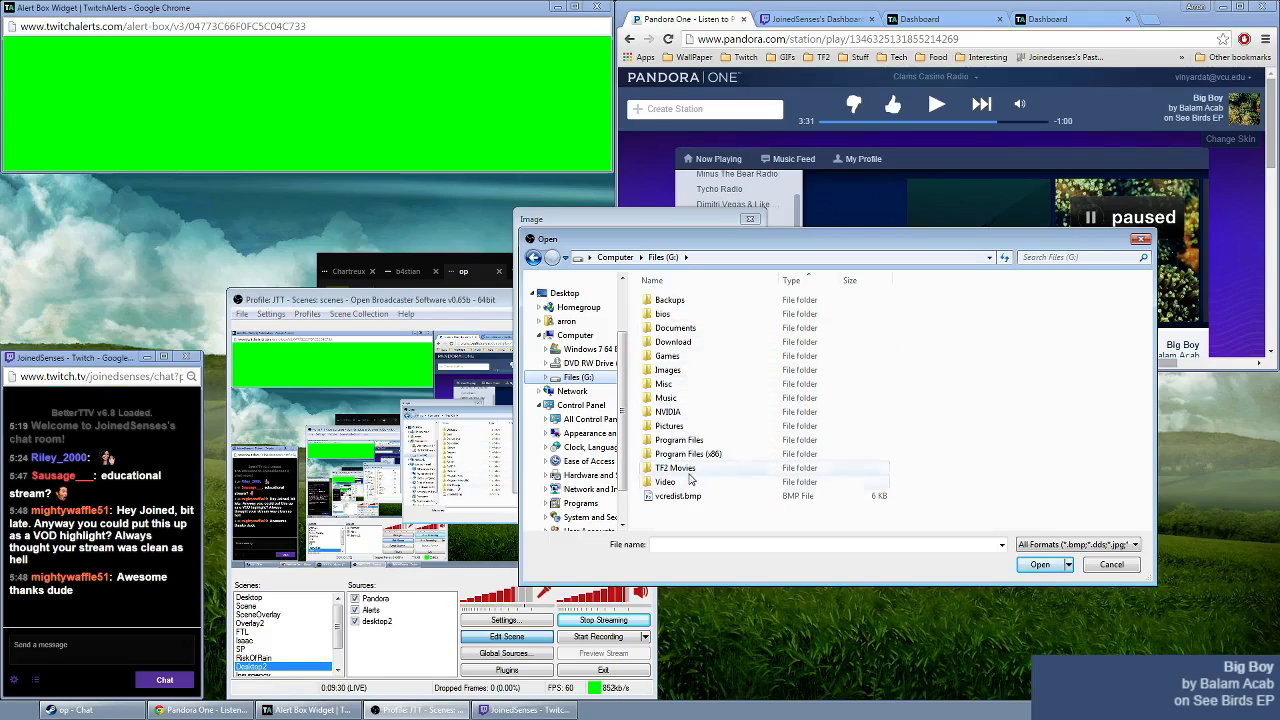
pyautogui.doubleClick(697, 385)
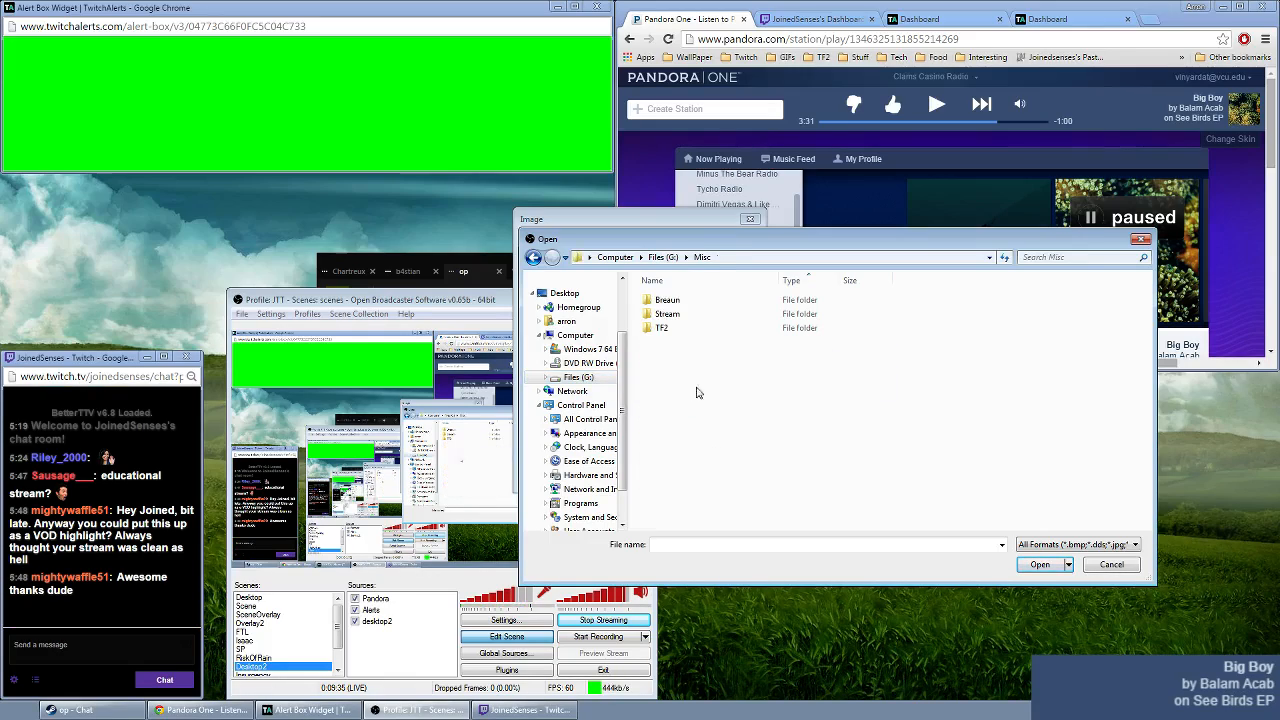
pyautogui.doubleClick(667, 314)
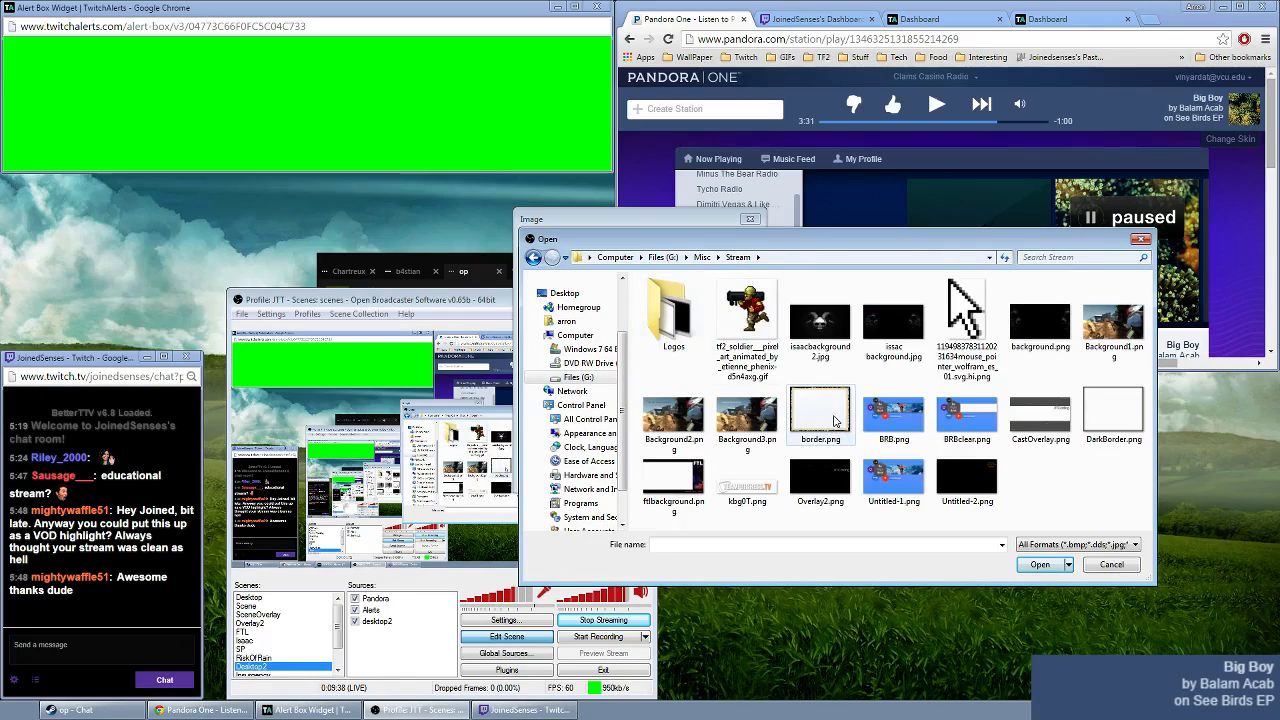
# - Choose kbg0T.png from the Stream folder as the TF.TV source's image and confirm the image settings
pyautogui.doubleClick(670, 318)
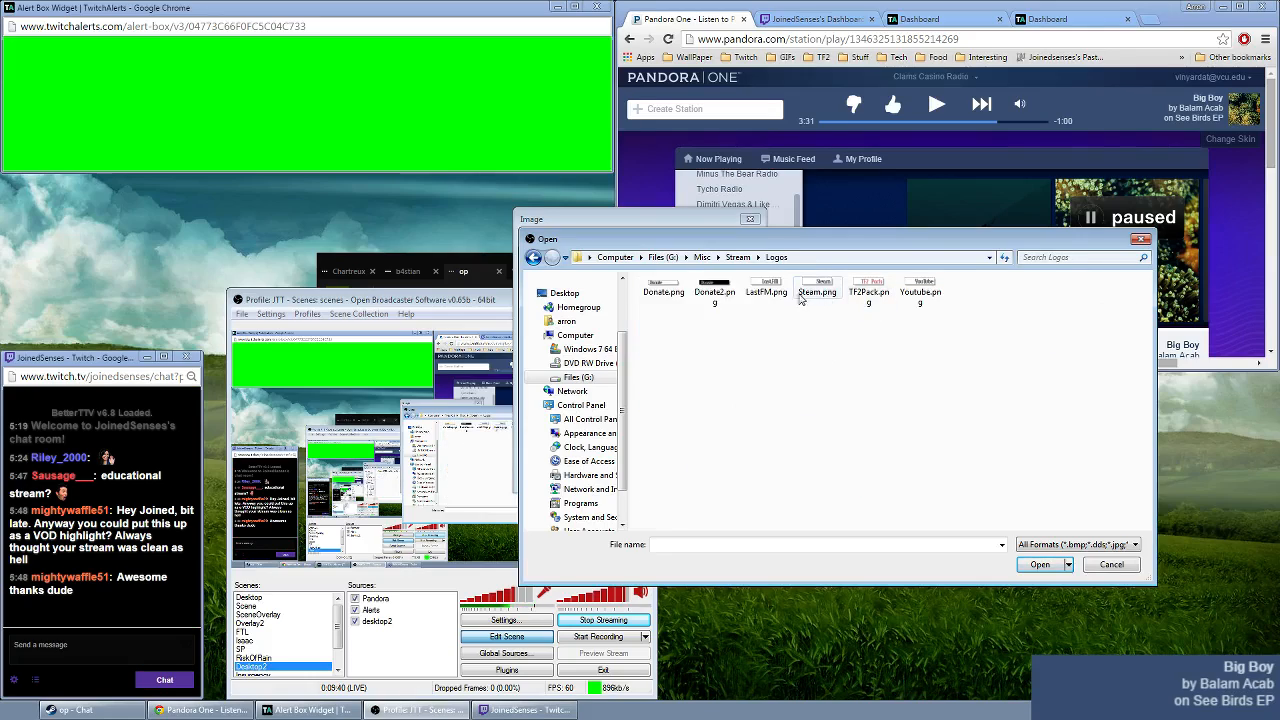
pyautogui.click(534, 259)
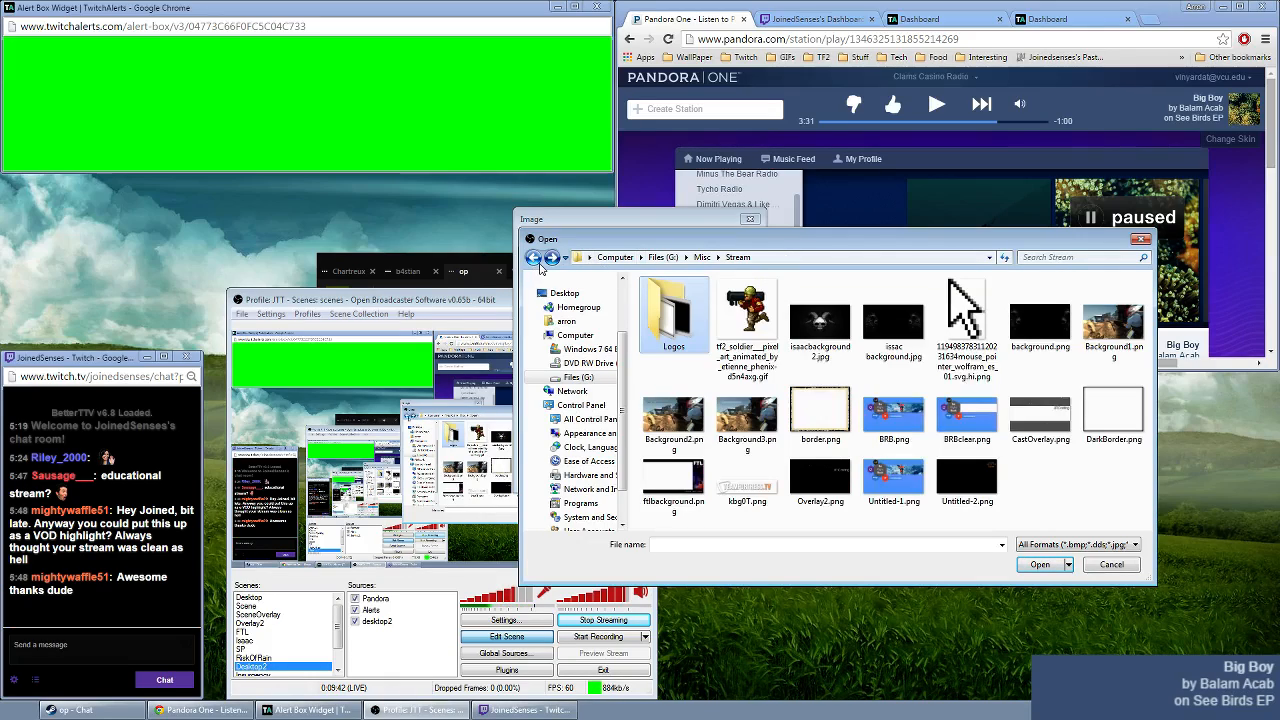
pyautogui.click(747, 485)
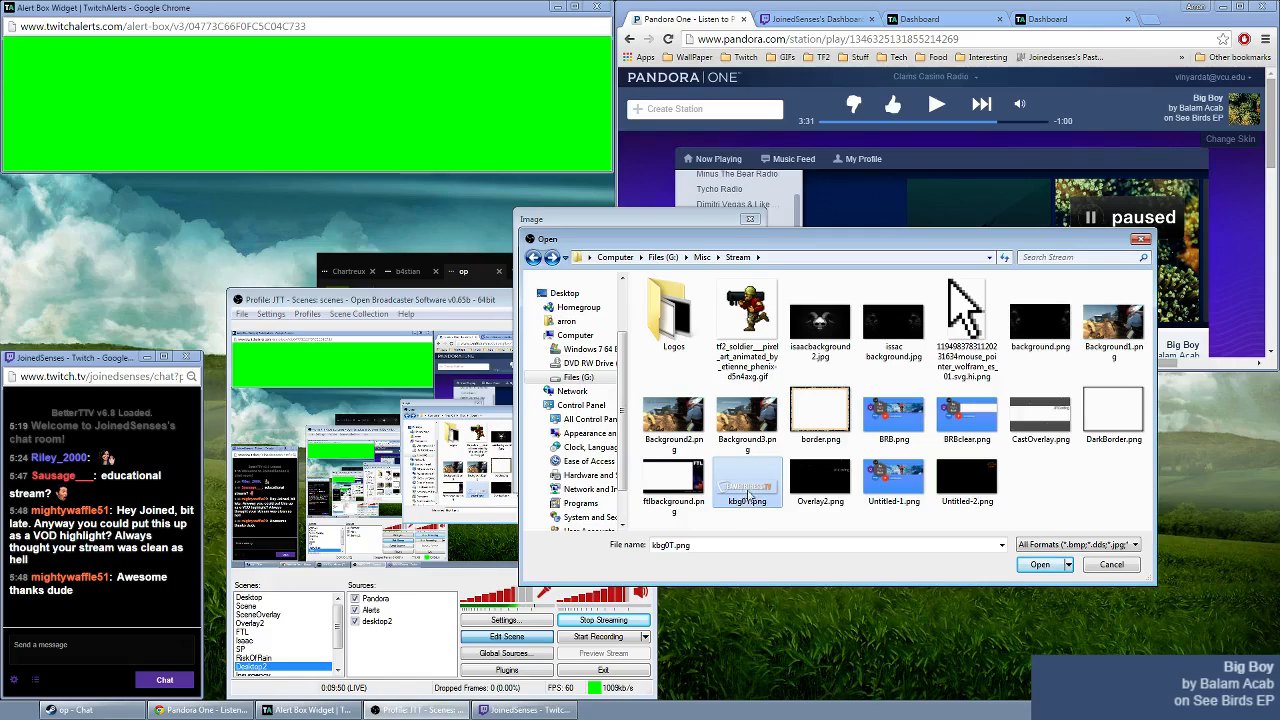
pyautogui.click(1038, 566)
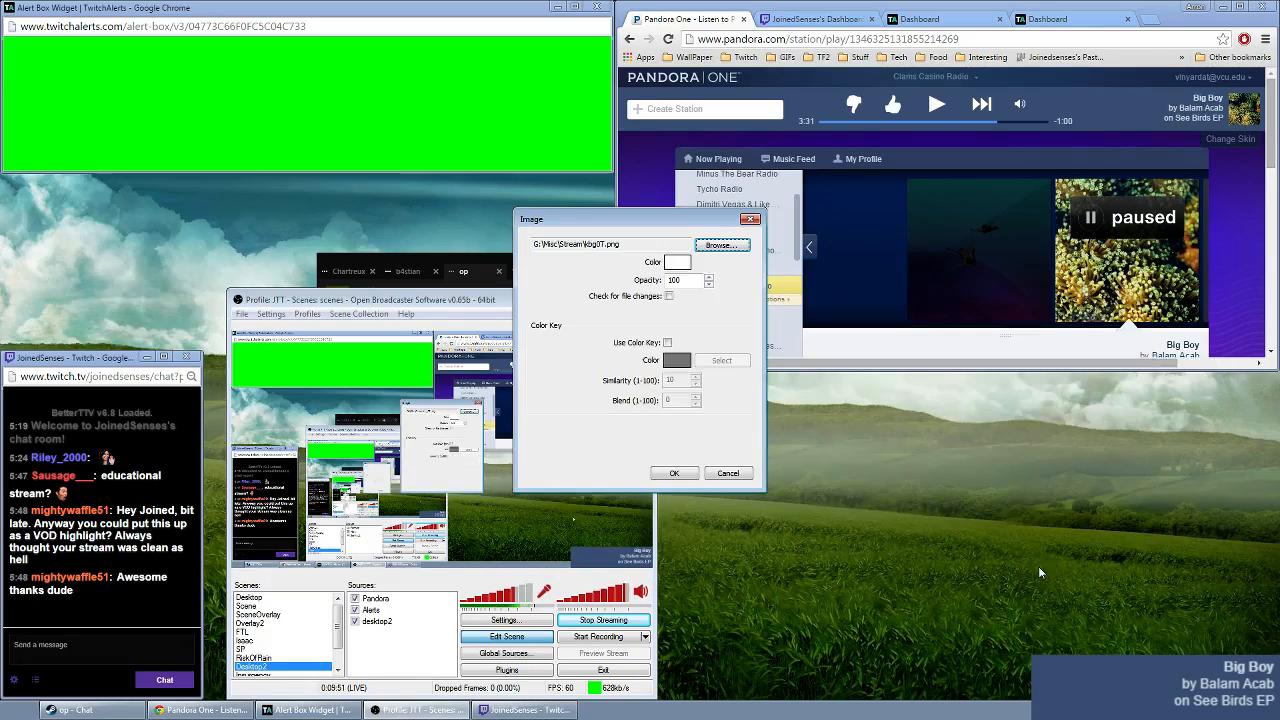
pyautogui.click(686, 476)
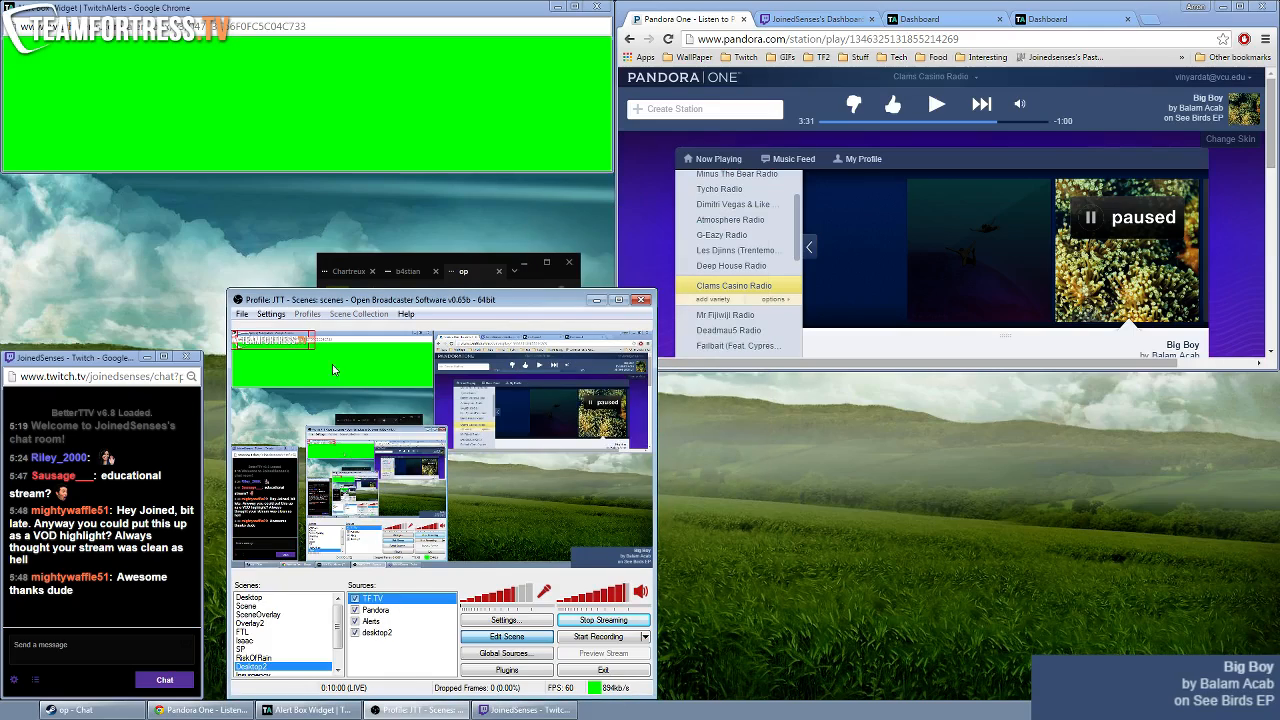
# - Move the TF.TV logo in the preview to just above the Pandora caption and shift the streaming window clear of the Steam chat
pyautogui.moveTo(287, 343); pyautogui.dragTo(624, 543)
pyautogui.click(609, 475)
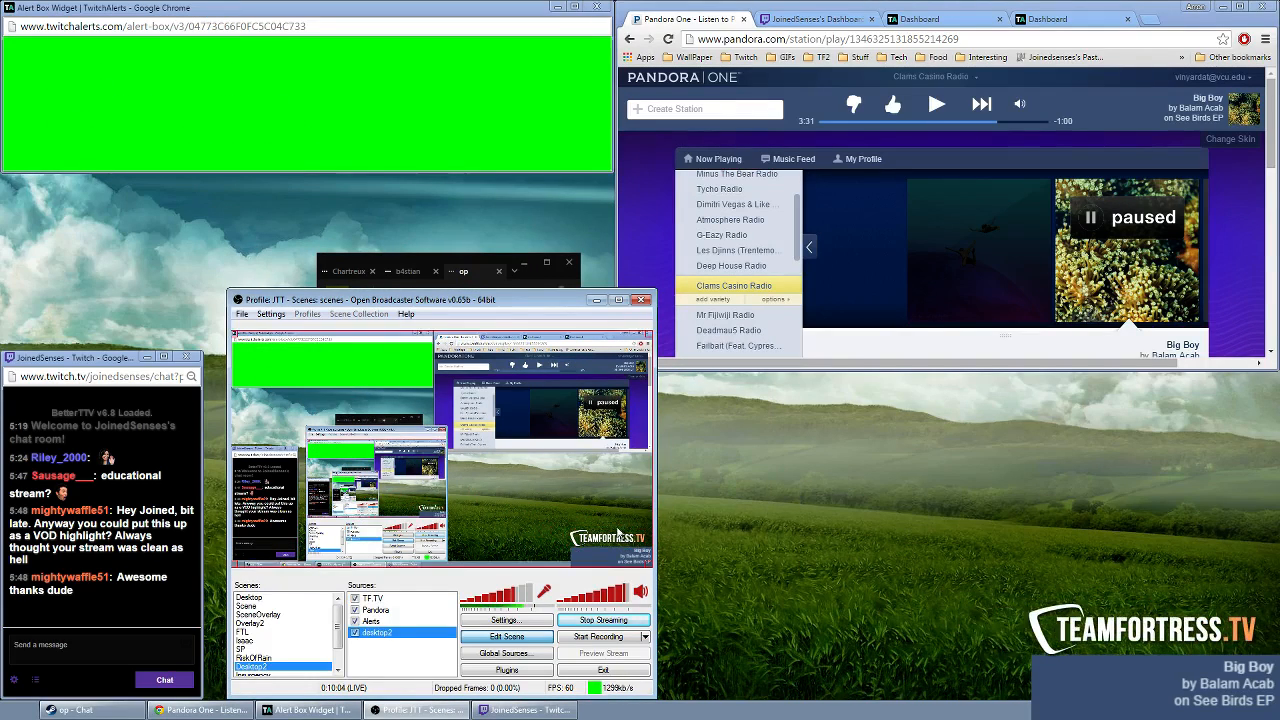
pyautogui.moveTo(437, 301); pyautogui.dragTo(766, 300)
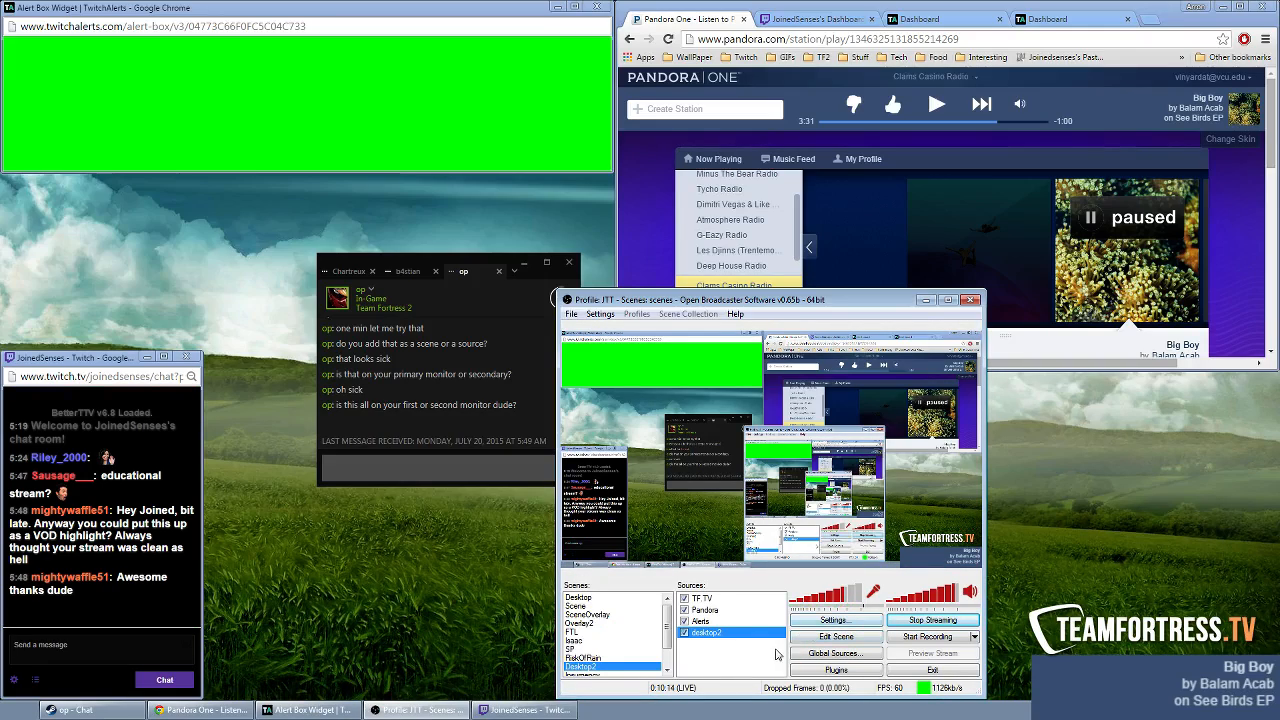
# - Turn scene editing back on and move the Pandora caption up and slightly left, to just above the TF.TV logo
pyautogui.click(821, 640)
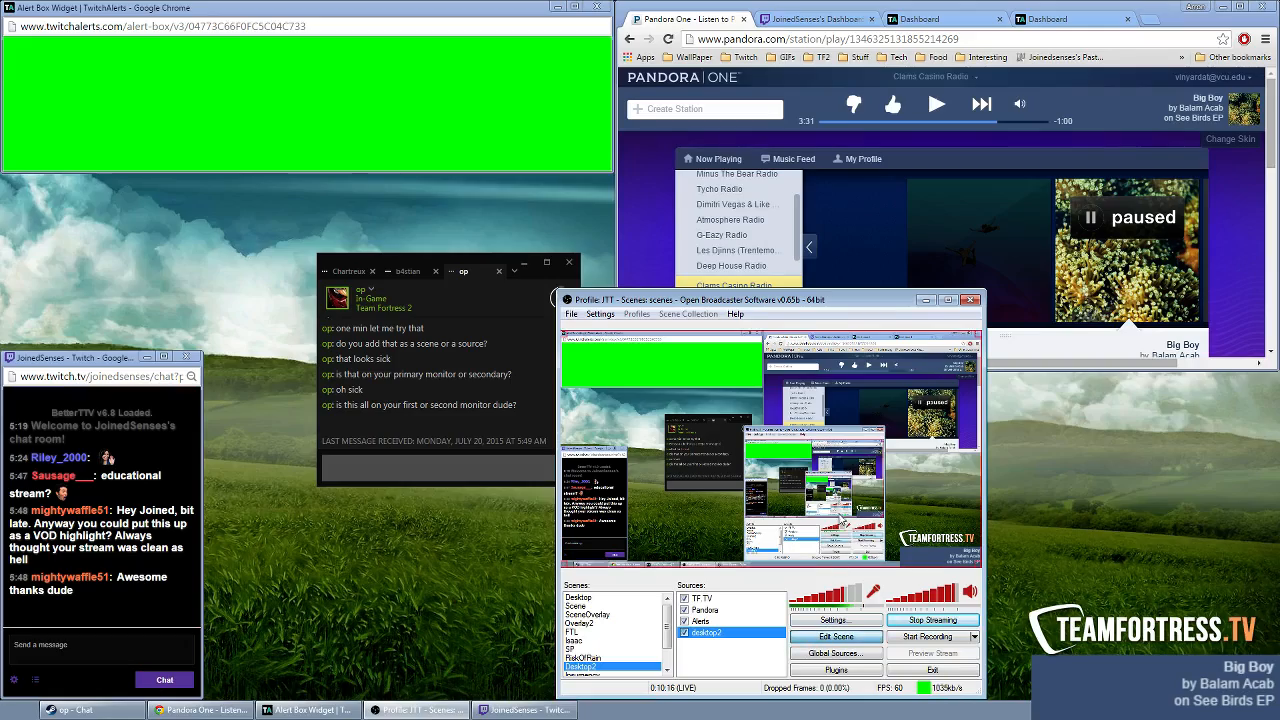
pyautogui.moveTo(821, 497); pyautogui.dragTo(868, 514)
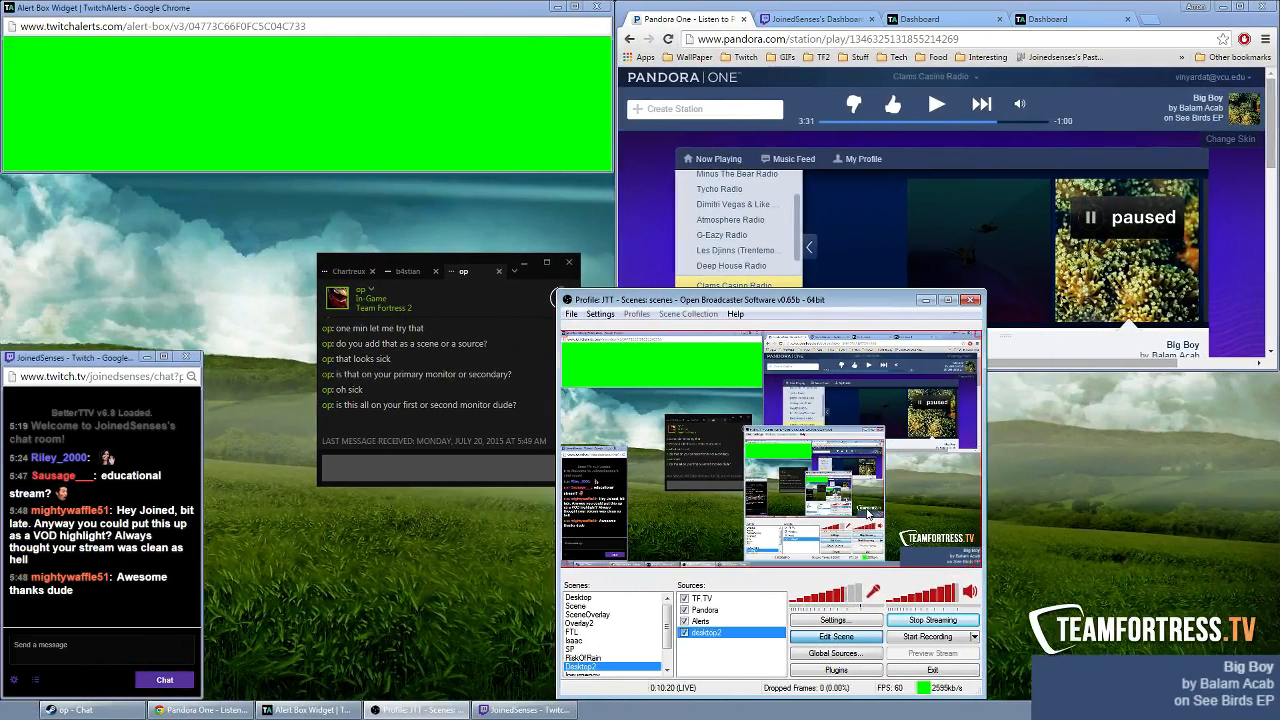
pyautogui.click(706, 610)
pyautogui.moveTo(931, 559); pyautogui.dragTo(910, 522)
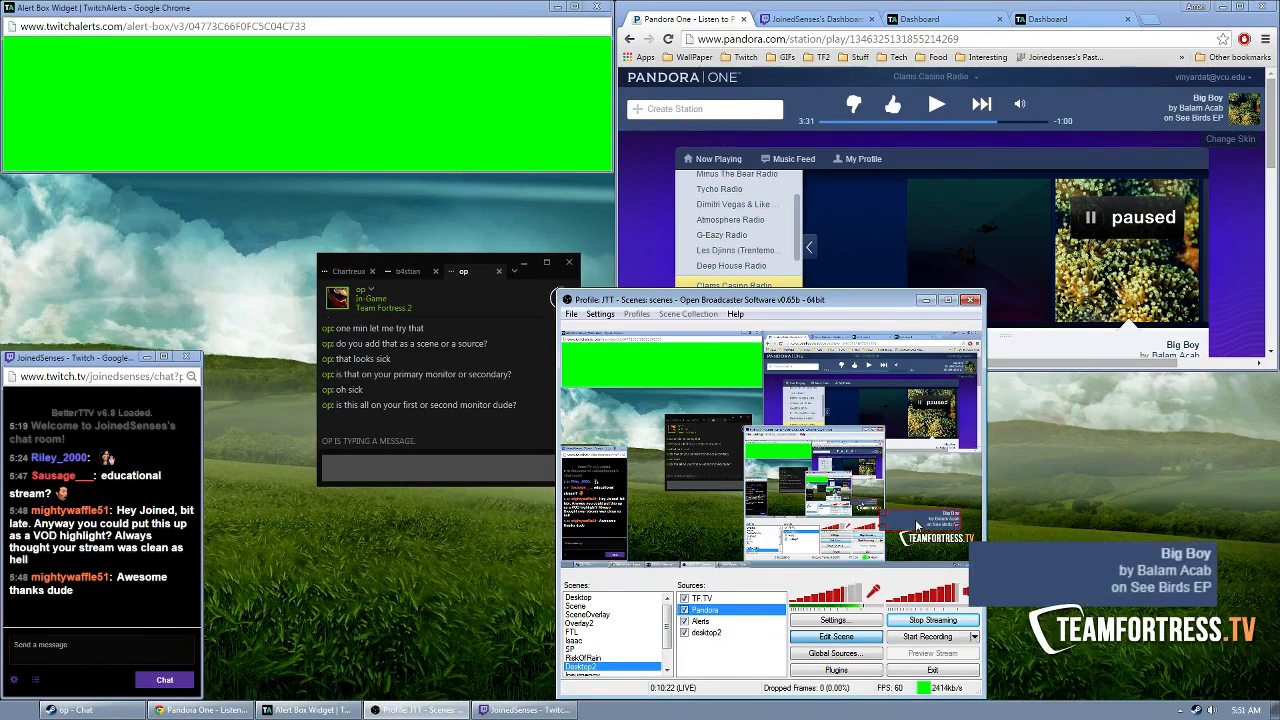
# - Select the Alerts, desktop2, TF.TV and Pandora sources in turn to examine each one's outline in the preview
pyautogui.click(703, 621)
pyautogui.click(727, 632)
pyautogui.click(712, 598)
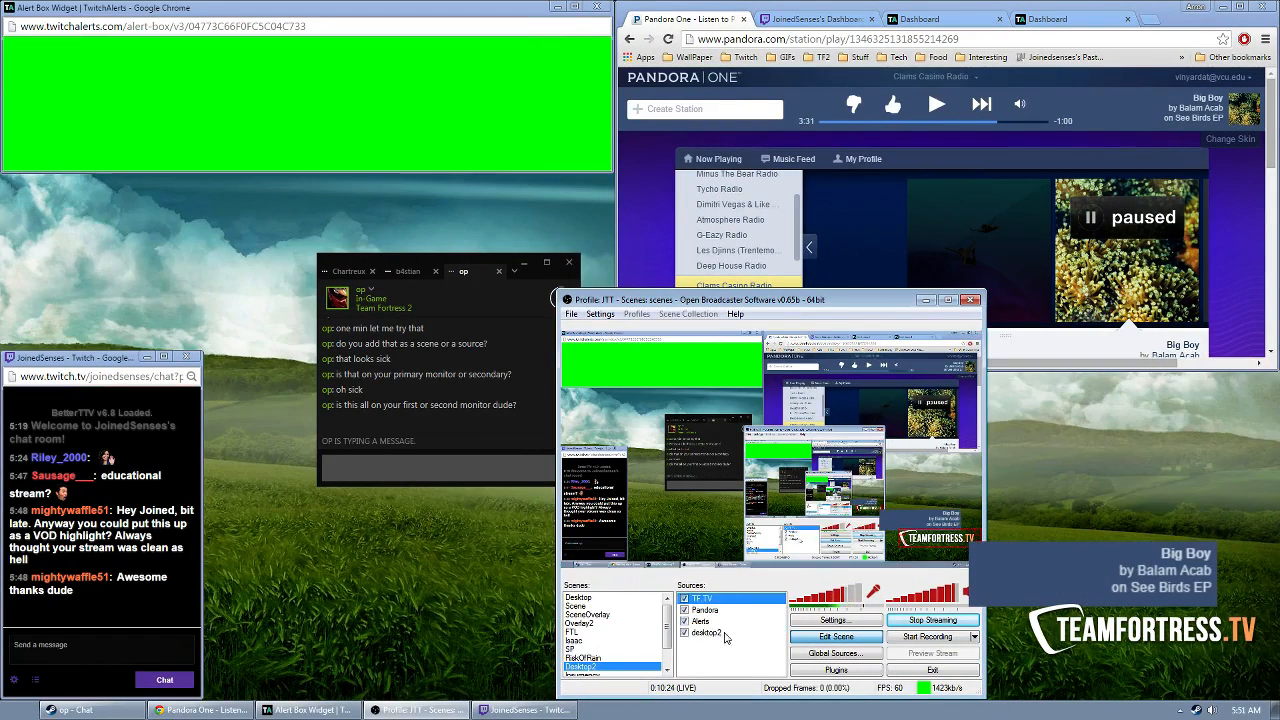
pyautogui.click(708, 610)
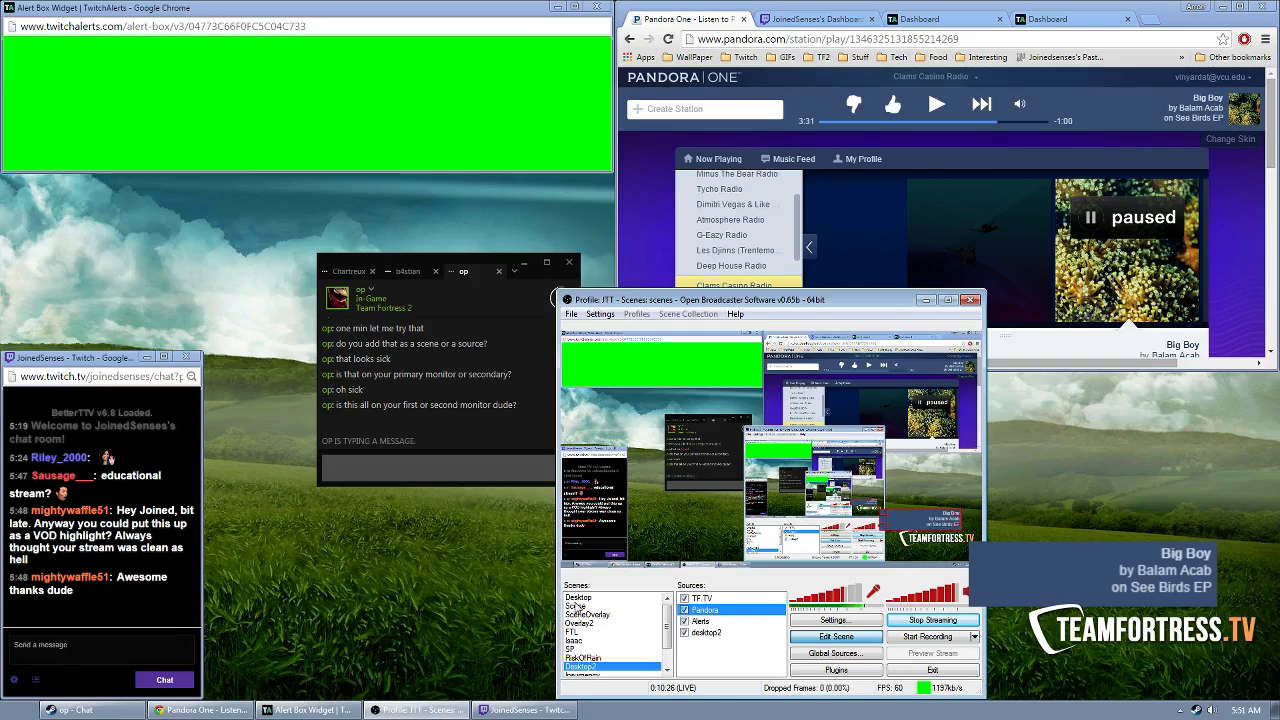